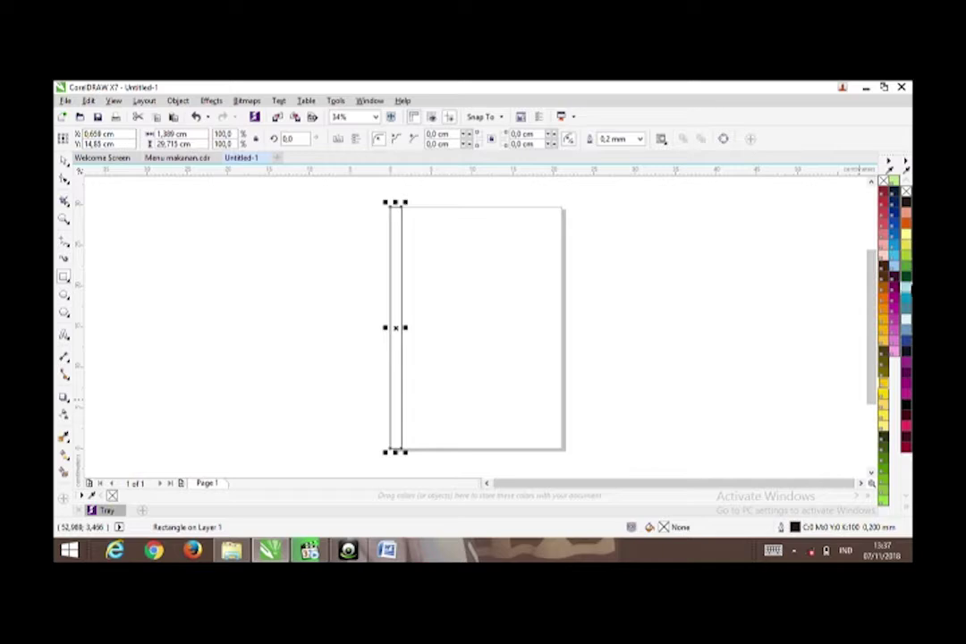
Step: Fill the narrow rectangle with blue PANTONE 88-1-7 C, remove its outline, and place a light-blue copy right beside it
right_click(894, 235)
click(894, 236)
right_click(884, 180)
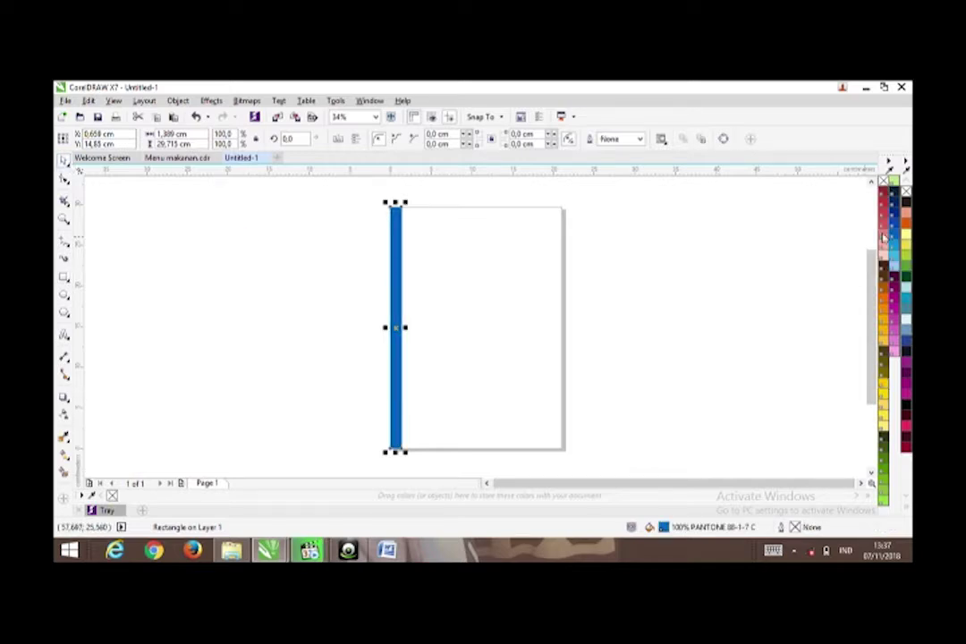
click(894, 268)
drag(397, 327, 409, 327)
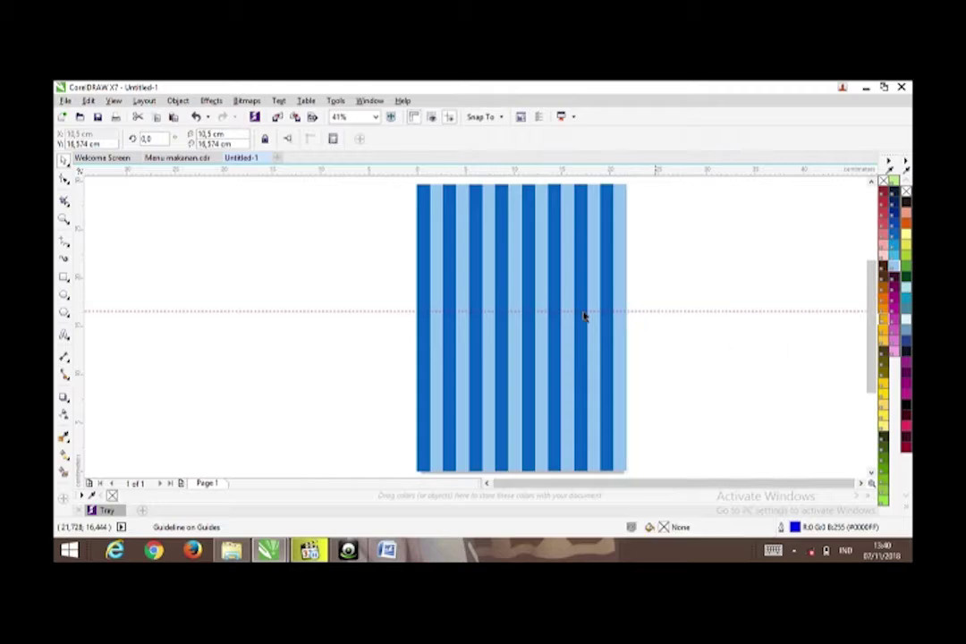
Step: Scale all the vertical stripes together to about 20.9 × 29.6 cm and align them with the page edges
drag(582, 317, 640, 476)
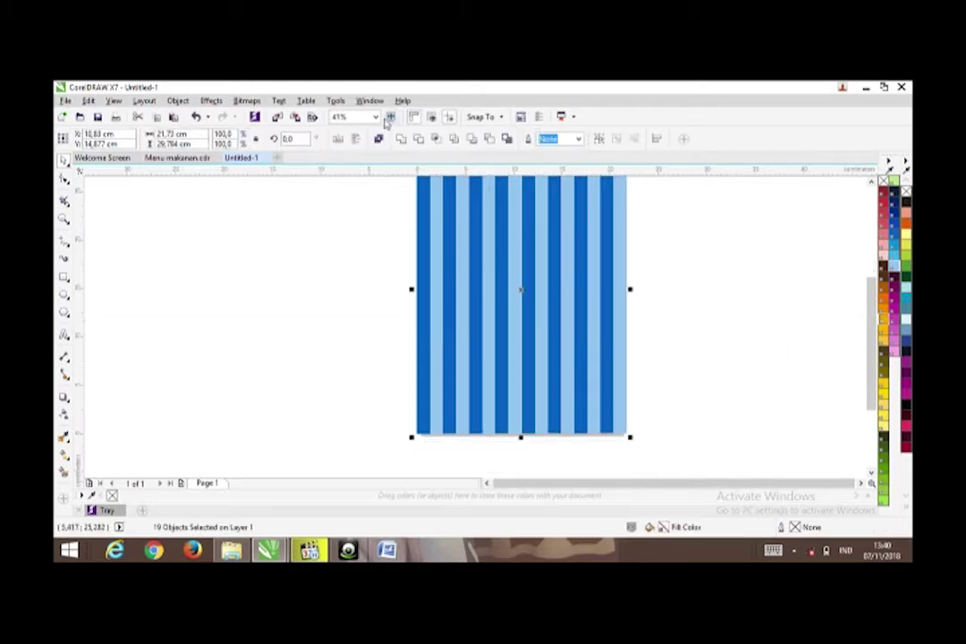
click(375, 117)
click(371, 130)
drag(583, 181, 574, 191)
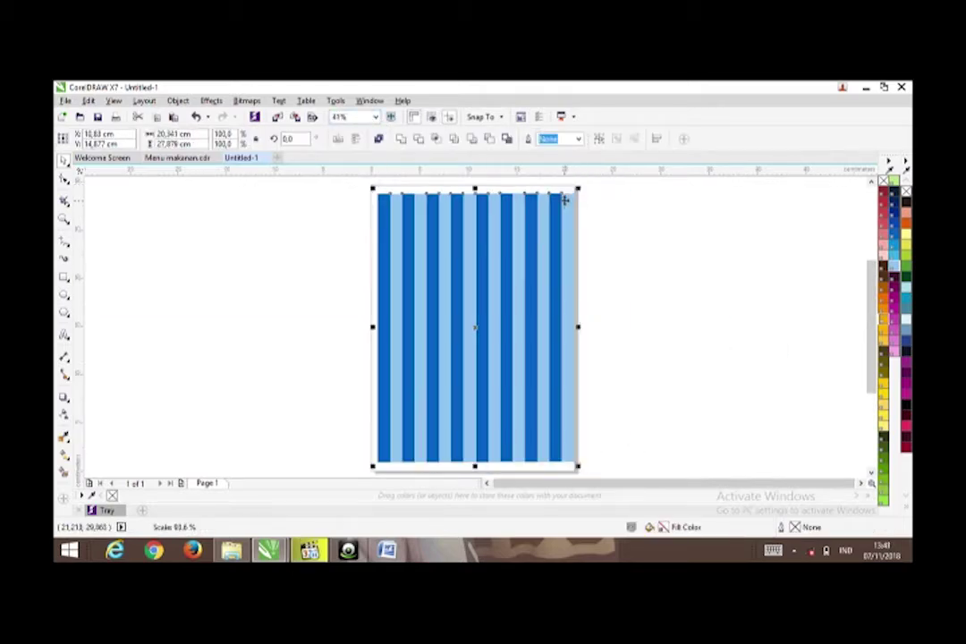
drag(534, 241, 511, 241)
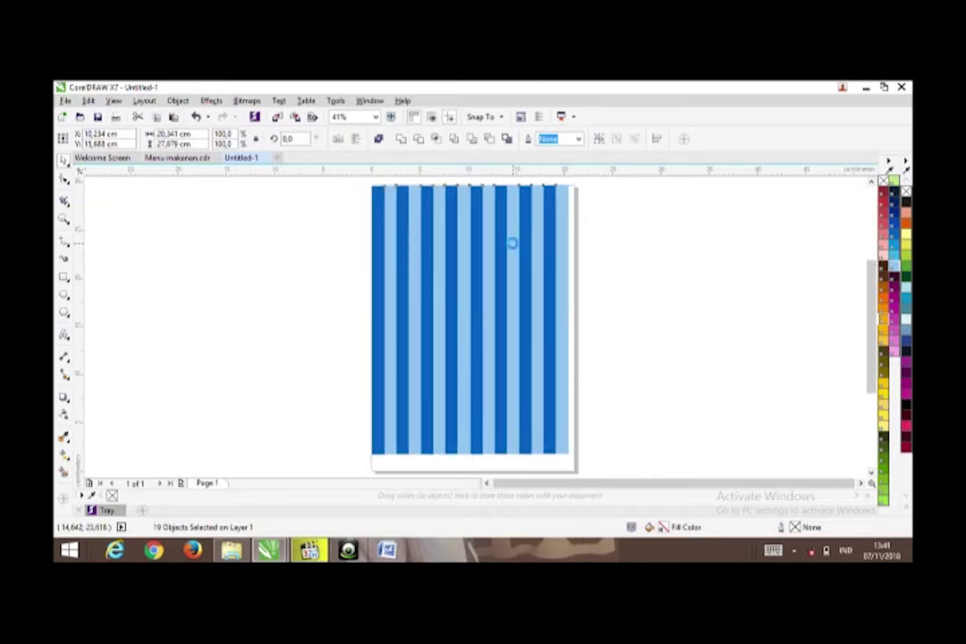
drag(572, 457, 577, 436)
drag(471, 413, 474, 422)
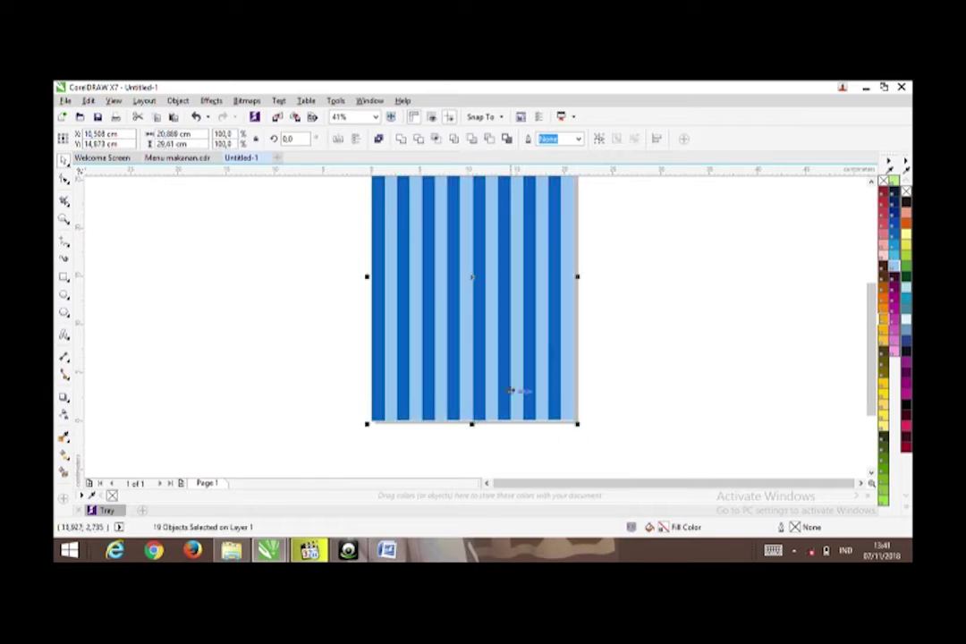
click(376, 117)
click(364, 131)
click(339, 232)
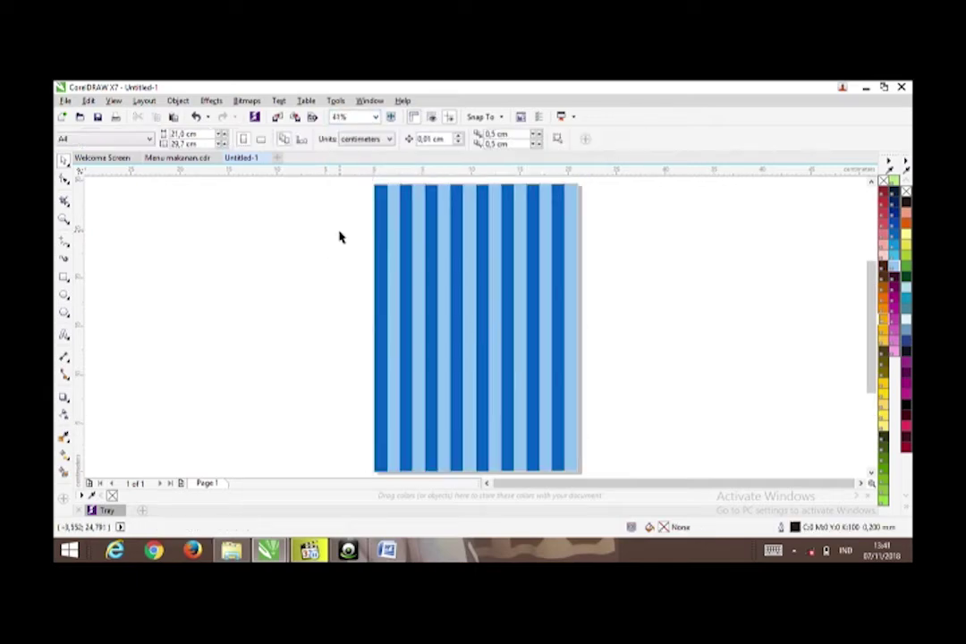
click(64, 245)
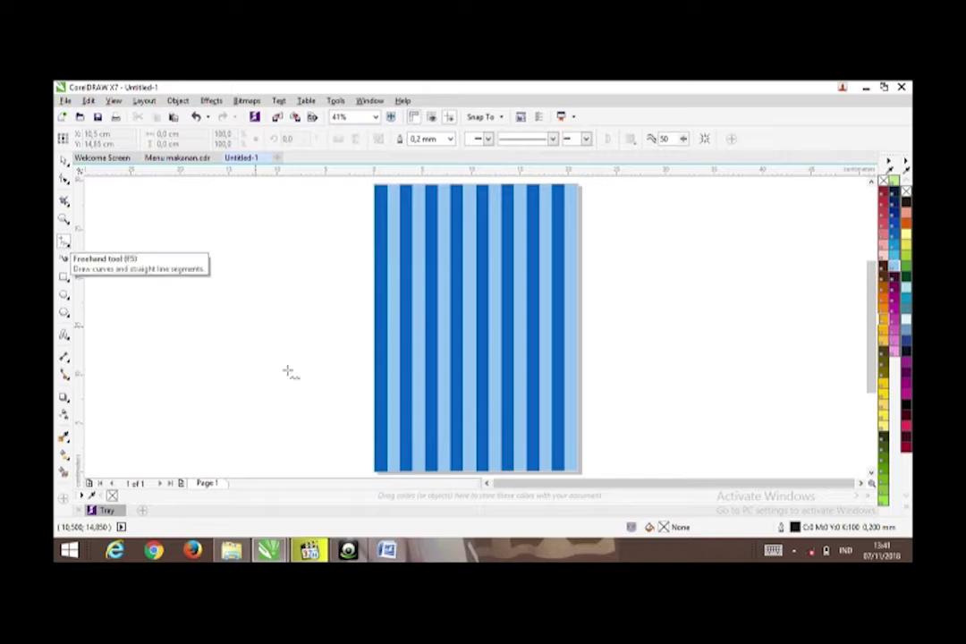
drag(374, 438, 503, 401)
key(ctrl+z)
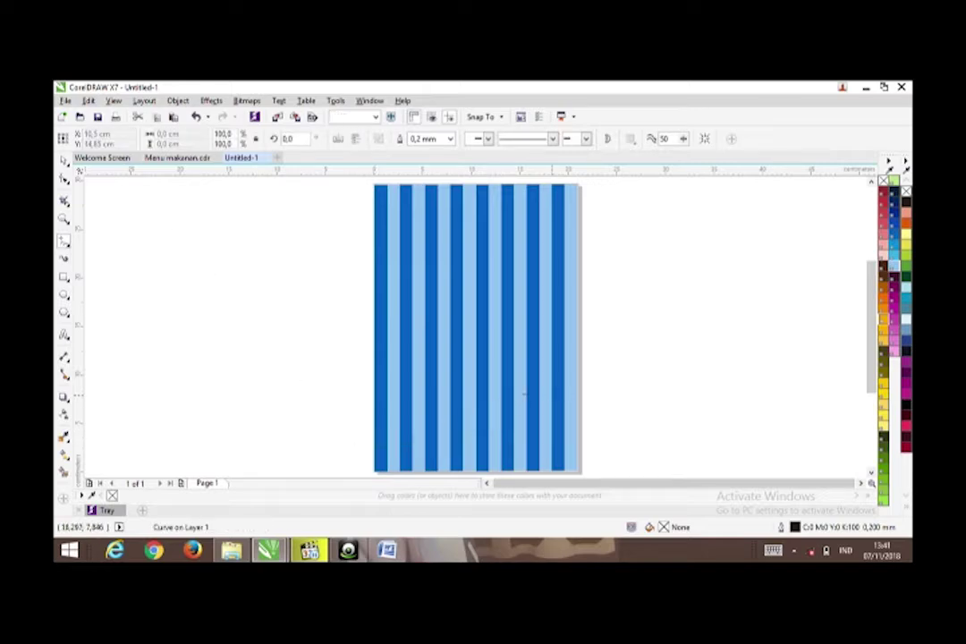
Step: Draw a wavy curve with the Pen tool across the lower part of the striped page, cresting near the right side
click(66, 245)
click(62, 242)
click(65, 243)
click(98, 273)
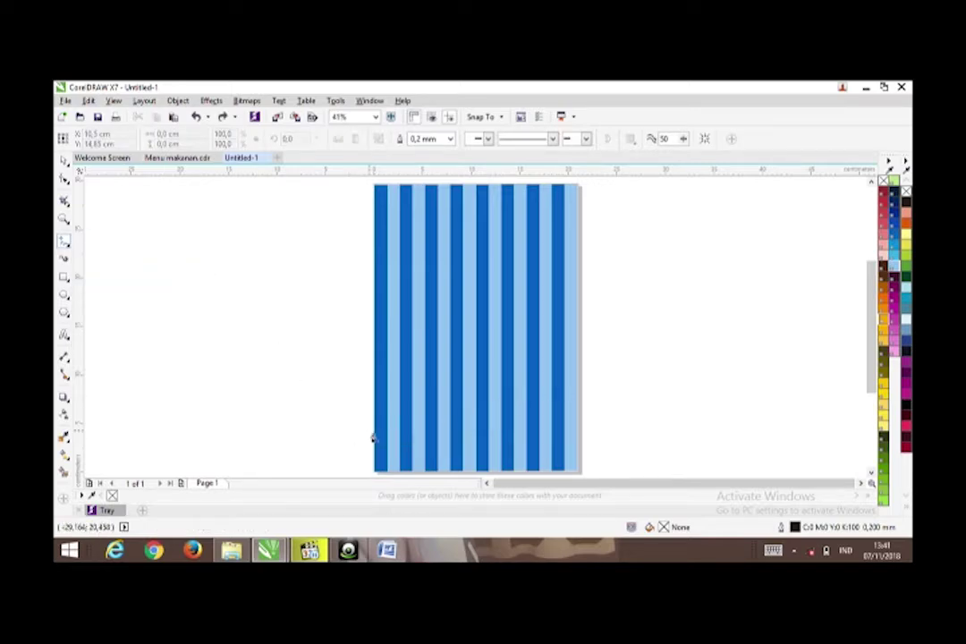
drag(374, 427, 496, 400)
click(502, 394)
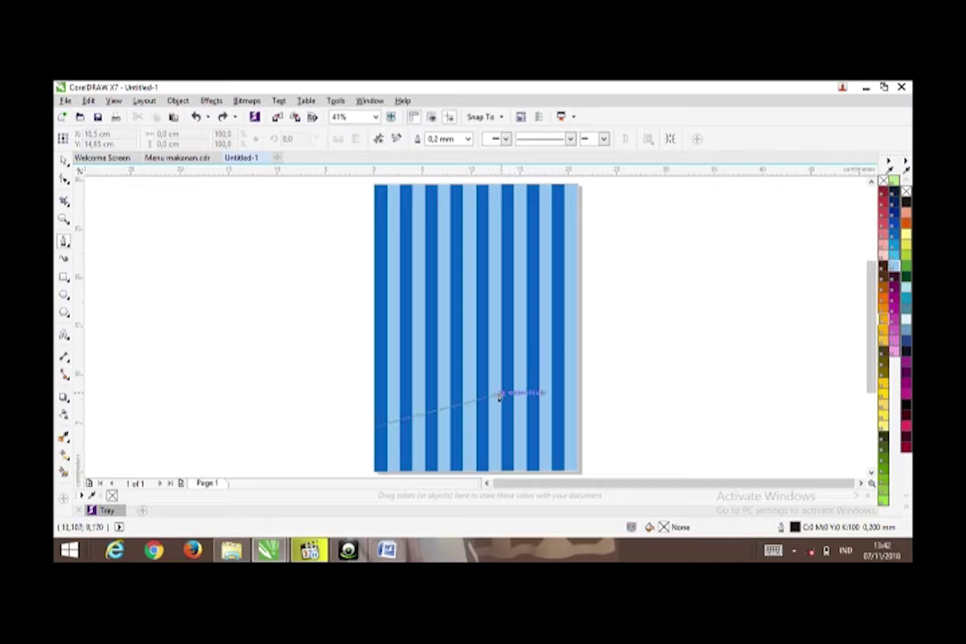
key(Escape)
key(ctrl+z)
drag(480, 402, 524, 369)
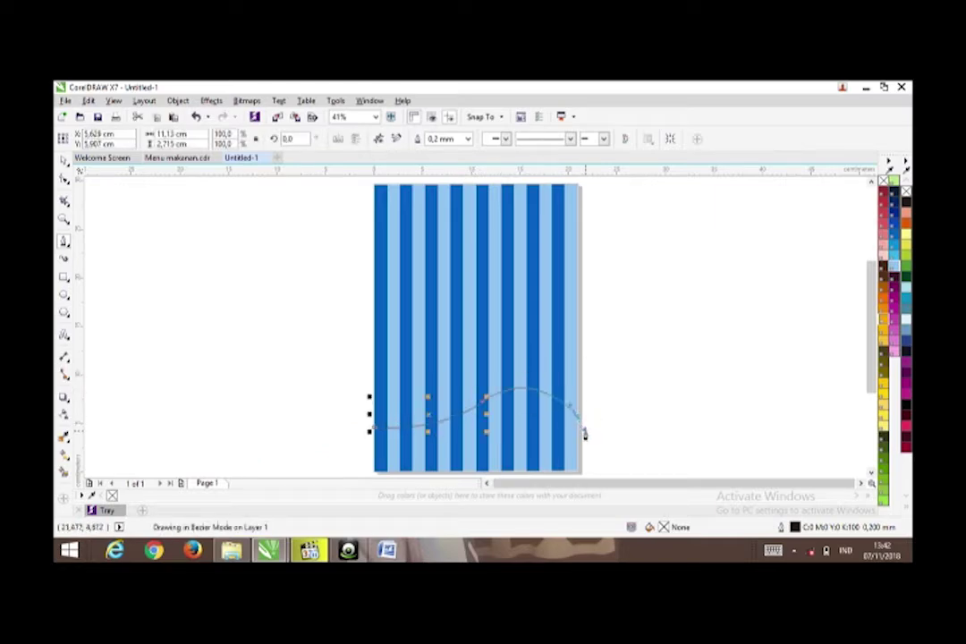
double_click(573, 462)
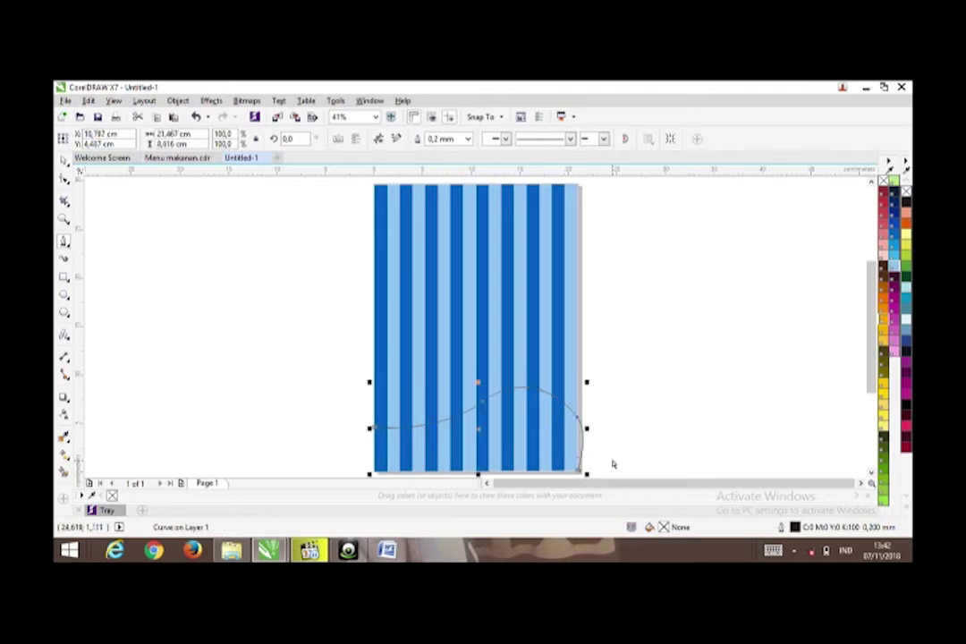
Step: Undo the last curve segment and extend the wave along the page's lower corners into a closed shape
key(ctrl+z)
click(64, 161)
click(64, 241)
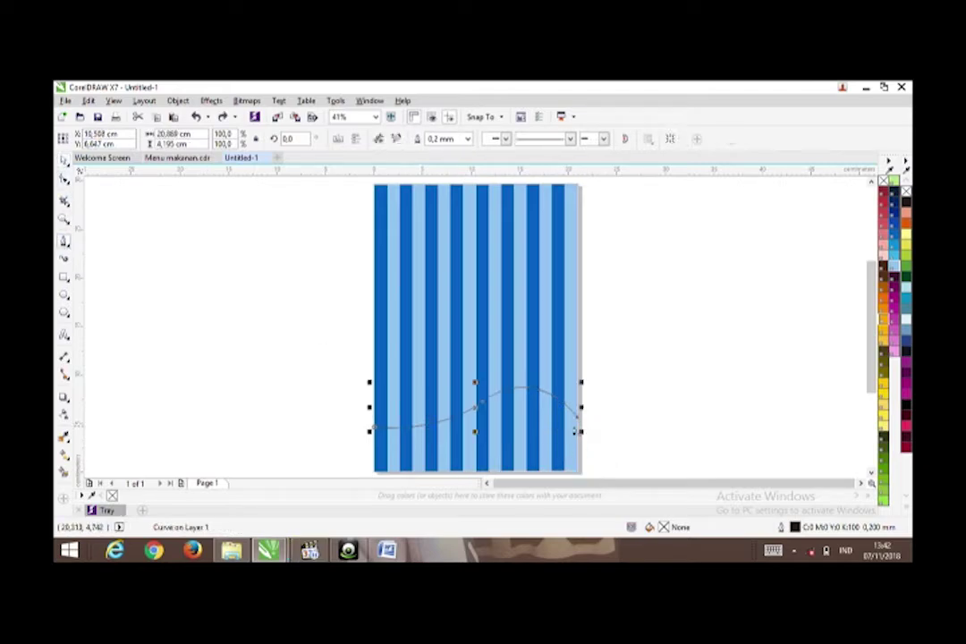
click(577, 417)
click(578, 470)
click(373, 473)
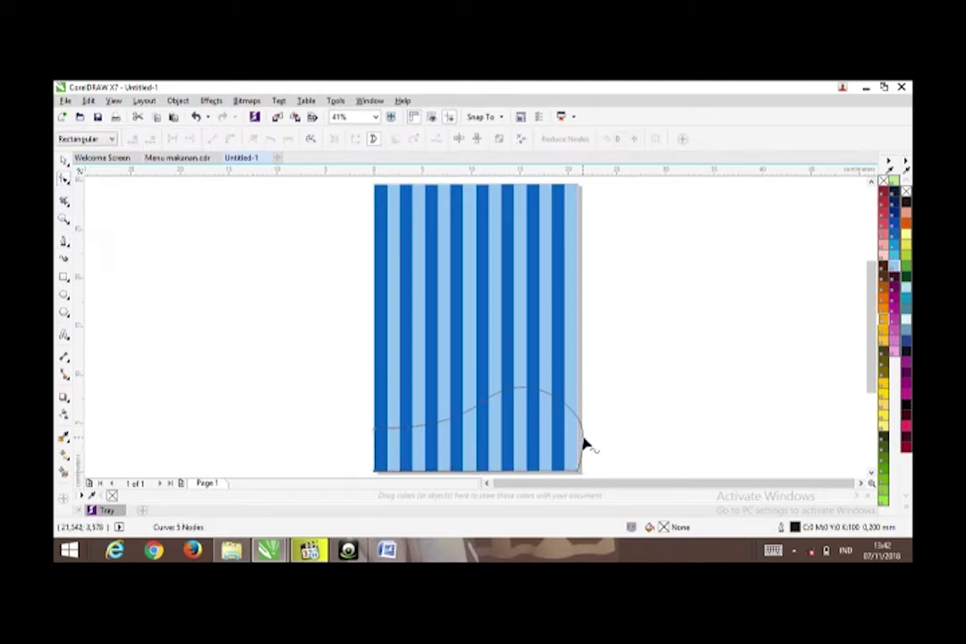
Step: Straighten the right side of the wave shape with the Shape tool so it follows the page edge
drag(584, 439, 575, 452)
scroll(602, 439, up, 4)
scroll(869, 481, down, 2)
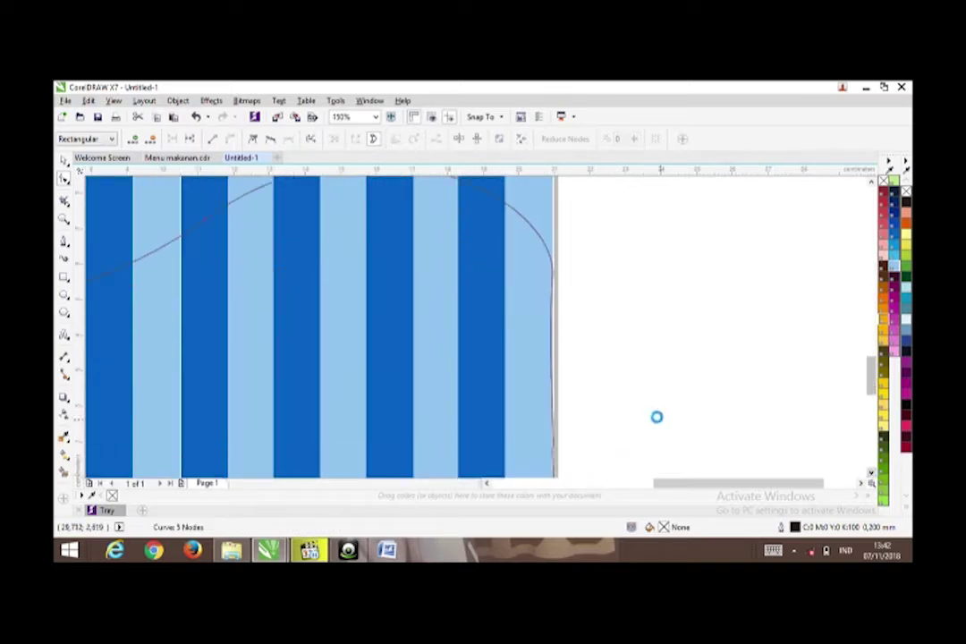
drag(551, 346, 550, 311)
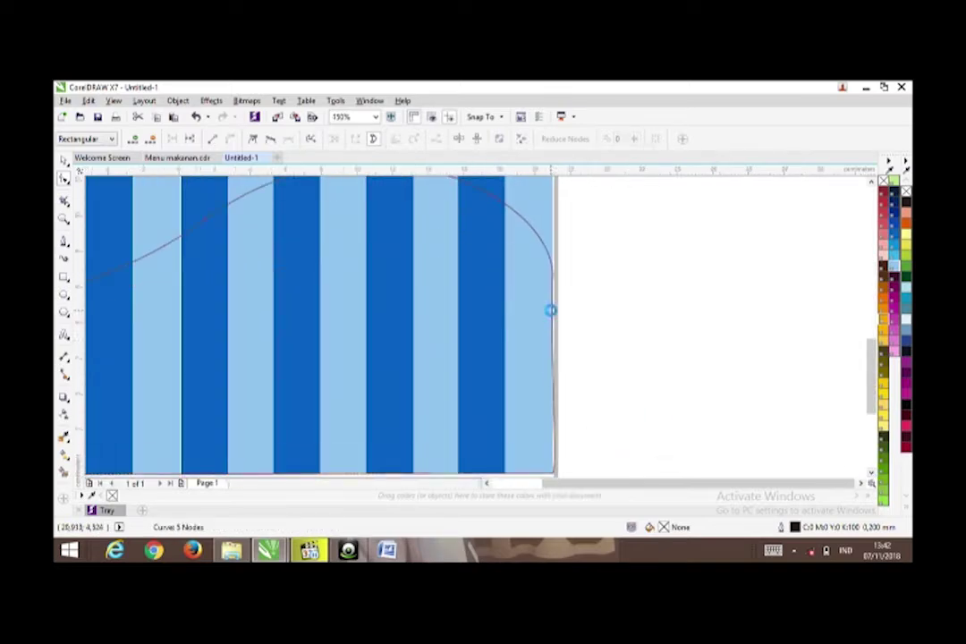
Step: Fill the wave with PANTONE 21-2-5 C without an outline and place a slightly raised PANTONE 21-2-1 C copy behind it
scroll(550, 310, down, 4)
click(884, 202)
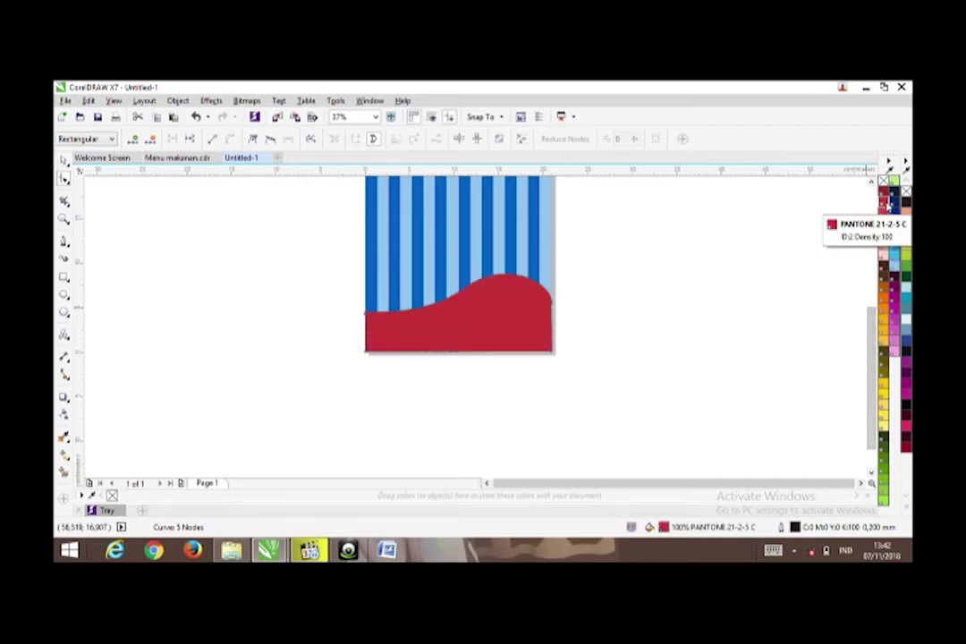
right_click(884, 180)
click(64, 161)
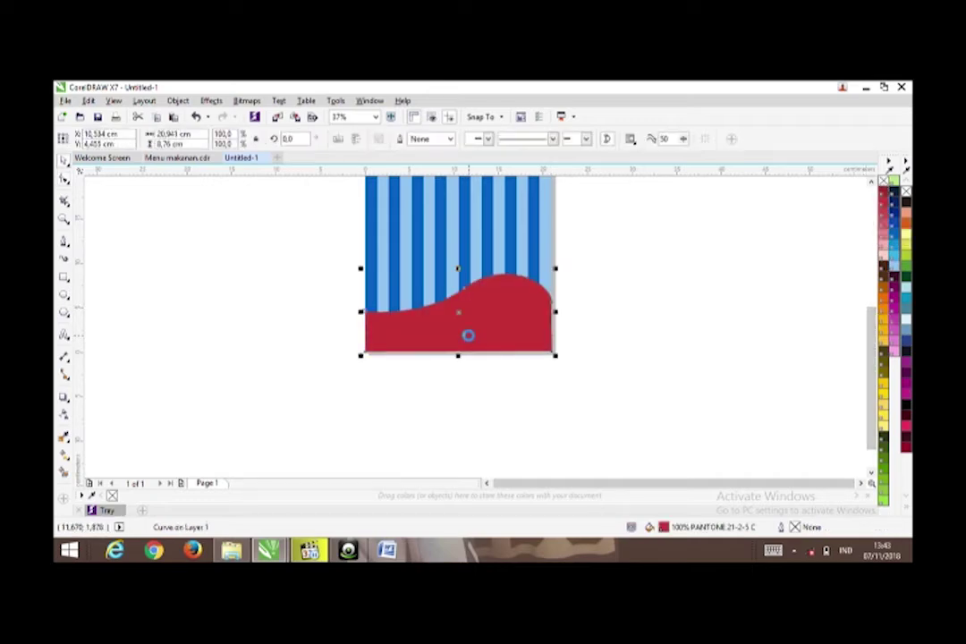
right_click(483, 315)
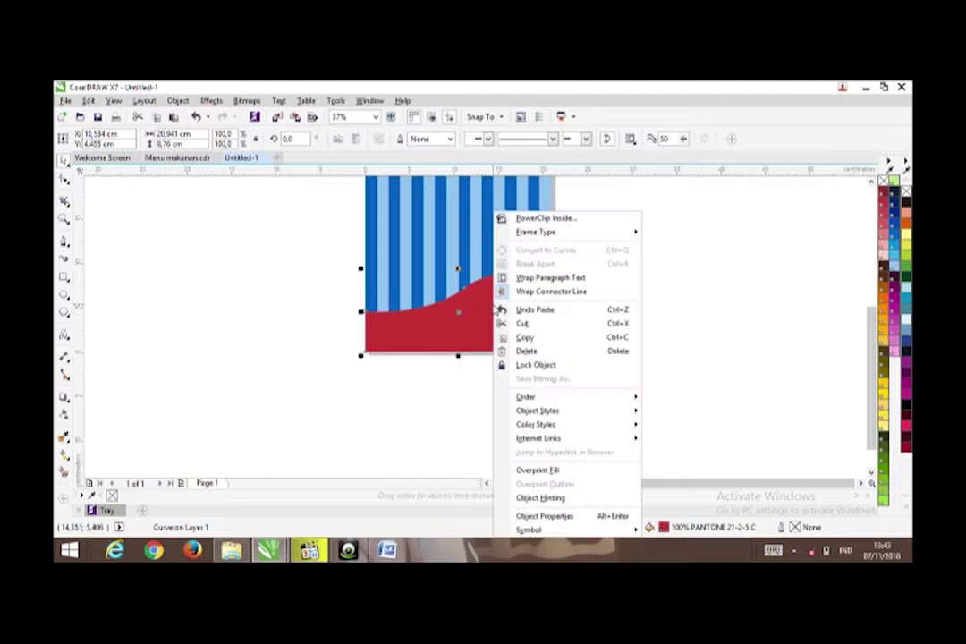
click(819, 390)
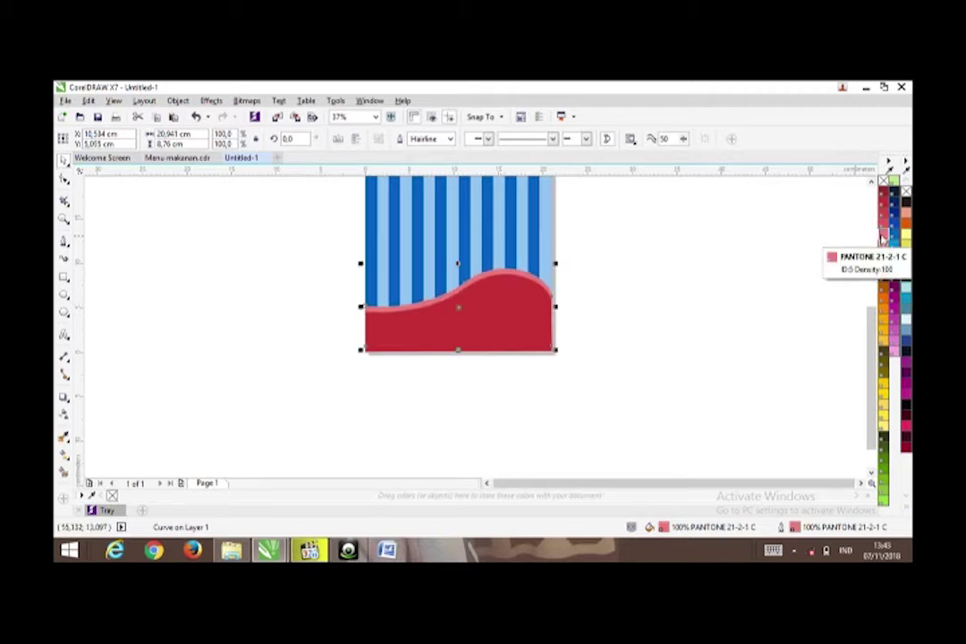
Step: Reshape the pink wave with the Shape tool so its visible band is thin on the left and wider around the right crest
click(63, 178)
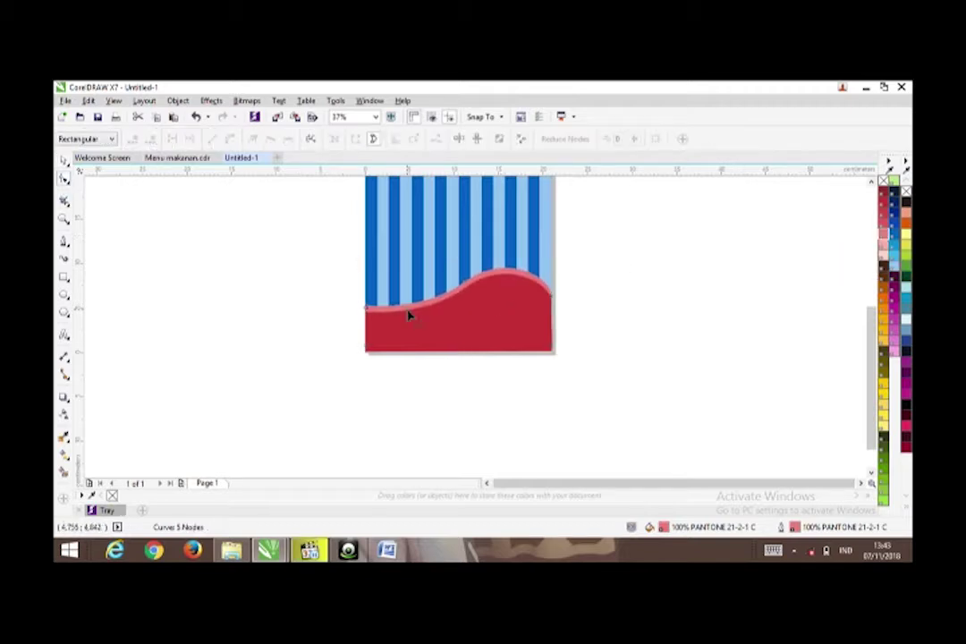
drag(408, 311, 468, 279)
drag(372, 316, 410, 313)
drag(543, 284, 550, 291)
click(549, 326)
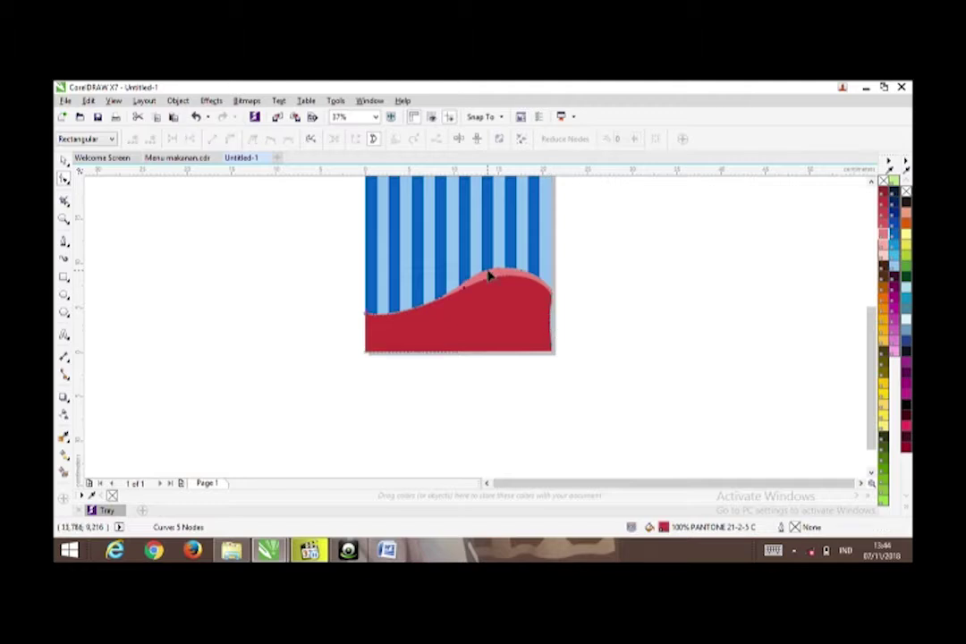
drag(489, 276, 492, 271)
click(66, 159)
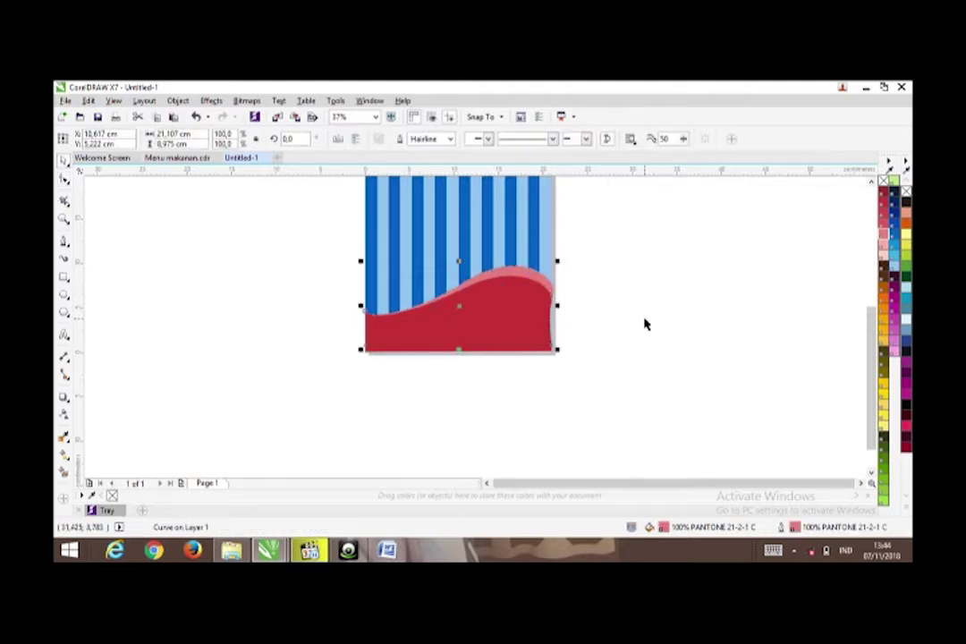
Step: Place a copy of the red wave behind the other waves, fill it with PANTONE 15-1-1 C and raise it slightly
right_click(495, 302)
mouse_move(528, 396)
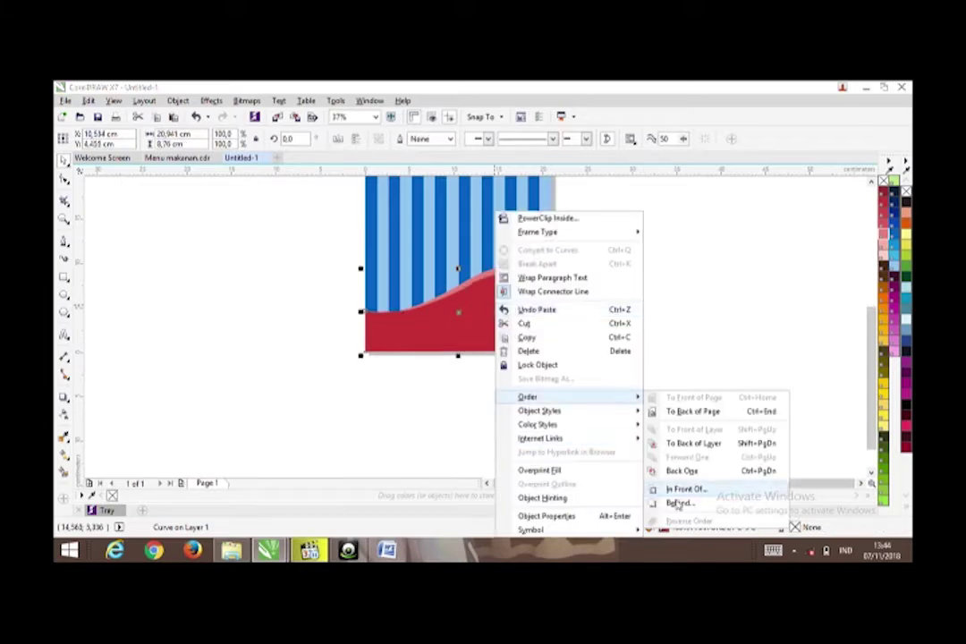
click(677, 501)
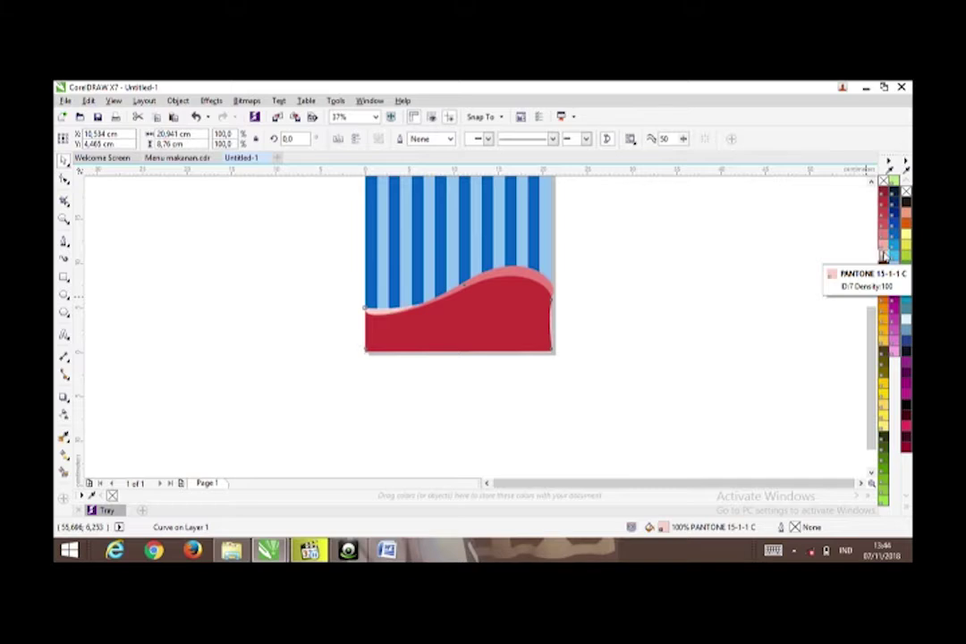
drag(458, 311, 460, 298)
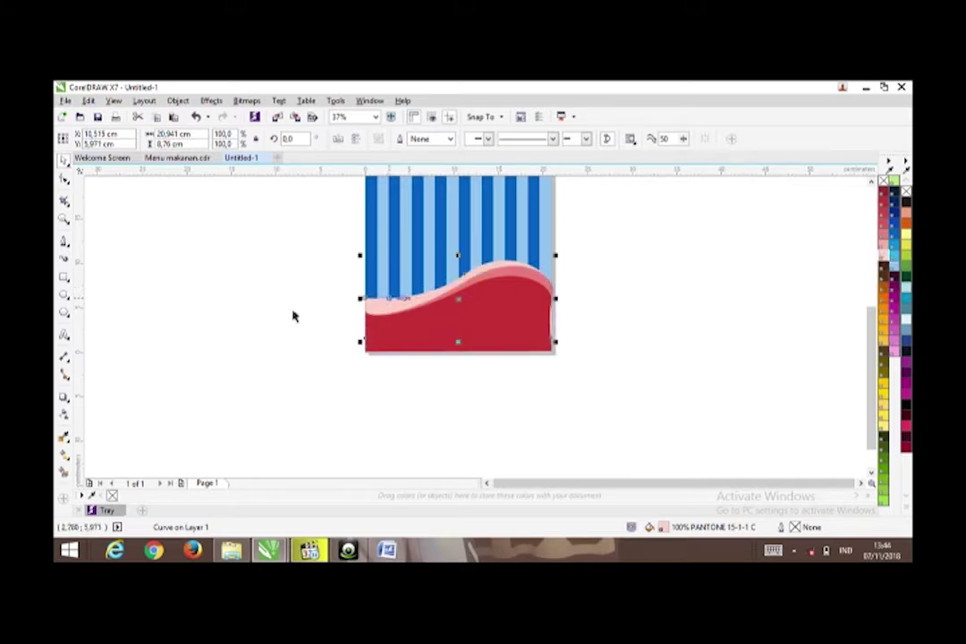
scroll(637, 291, up, 1)
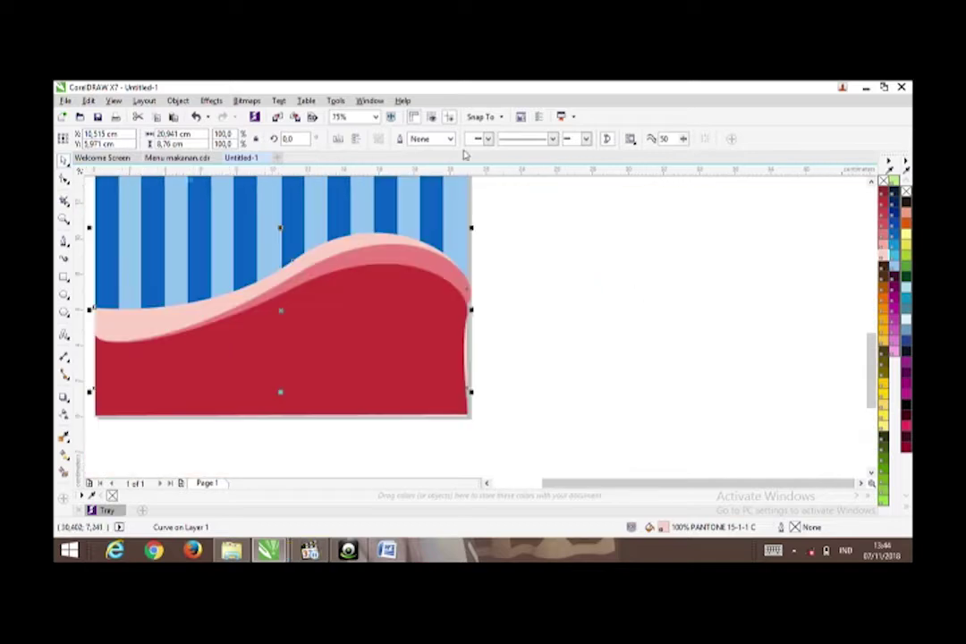
Step: Draw a full-width rectangle about 20.9 × 1.7 cm along the page's top edge
click(375, 118)
click(358, 139)
click(282, 193)
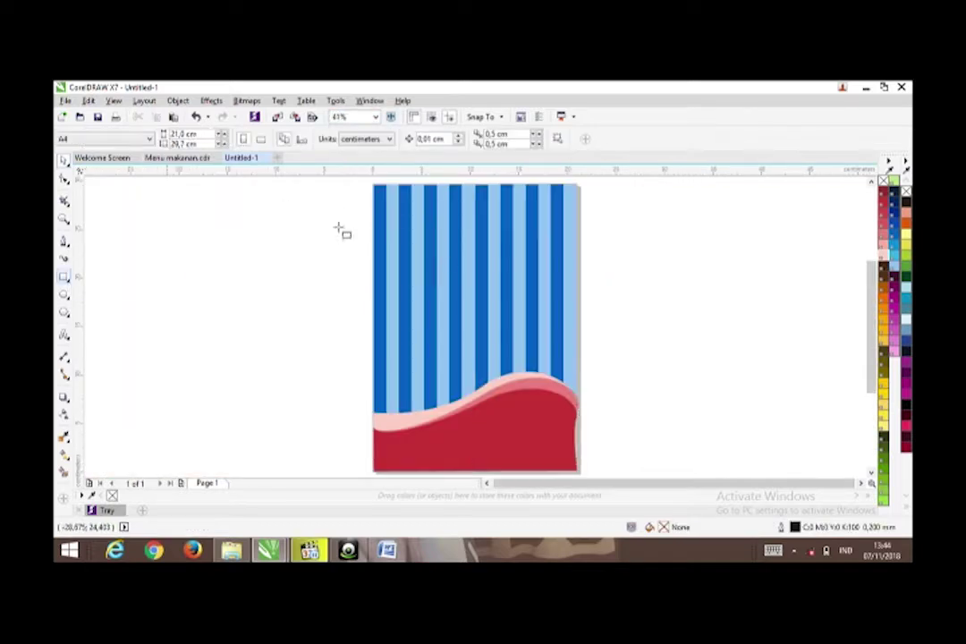
key(F6)
drag(373, 185, 579, 202)
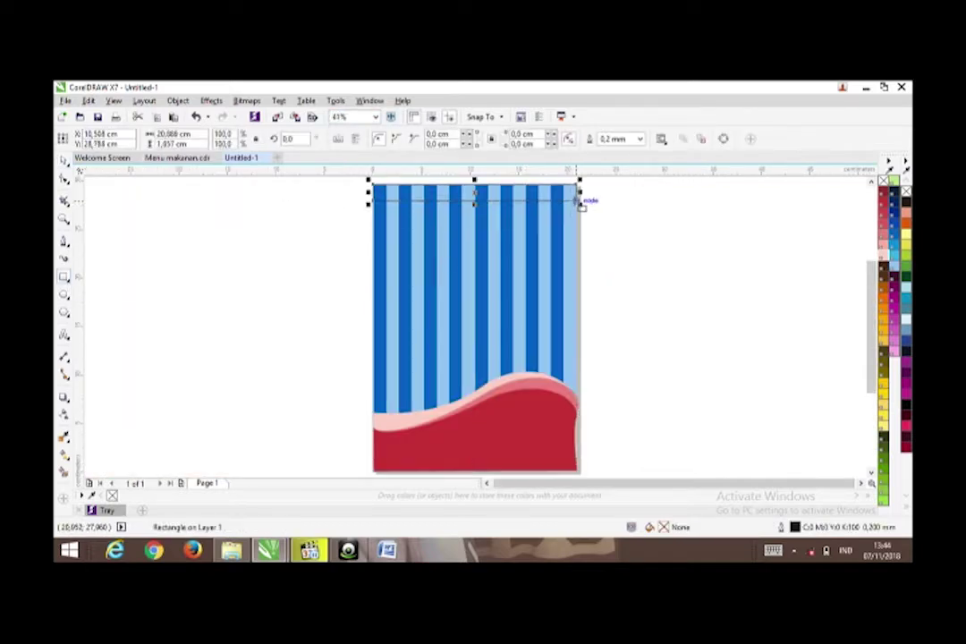
Step: Try to color the top rectangle with the wave's red using the Smart Fill tool
click(64, 472)
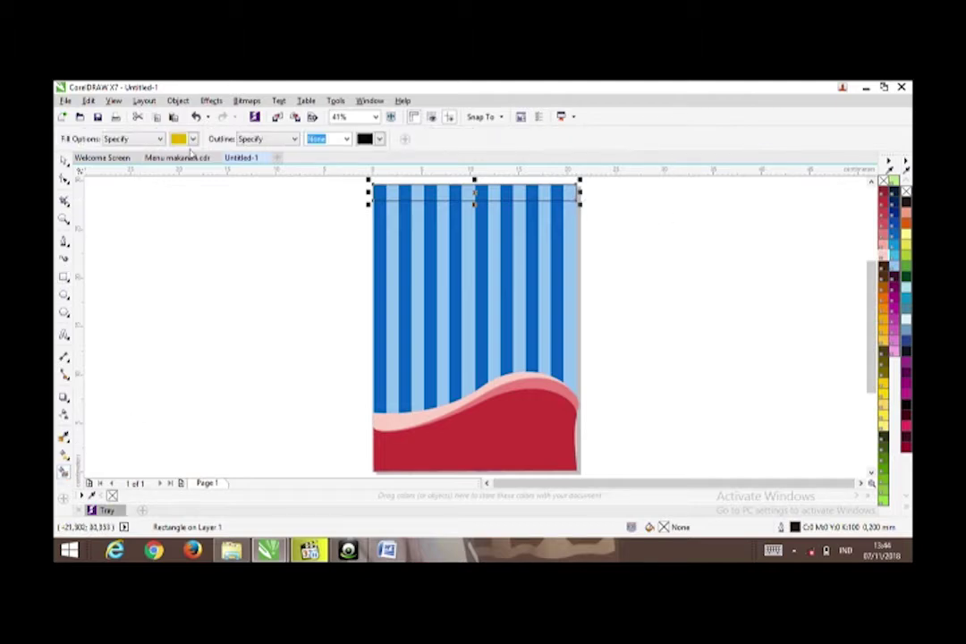
click(193, 139)
click(179, 235)
click(420, 445)
click(442, 193)
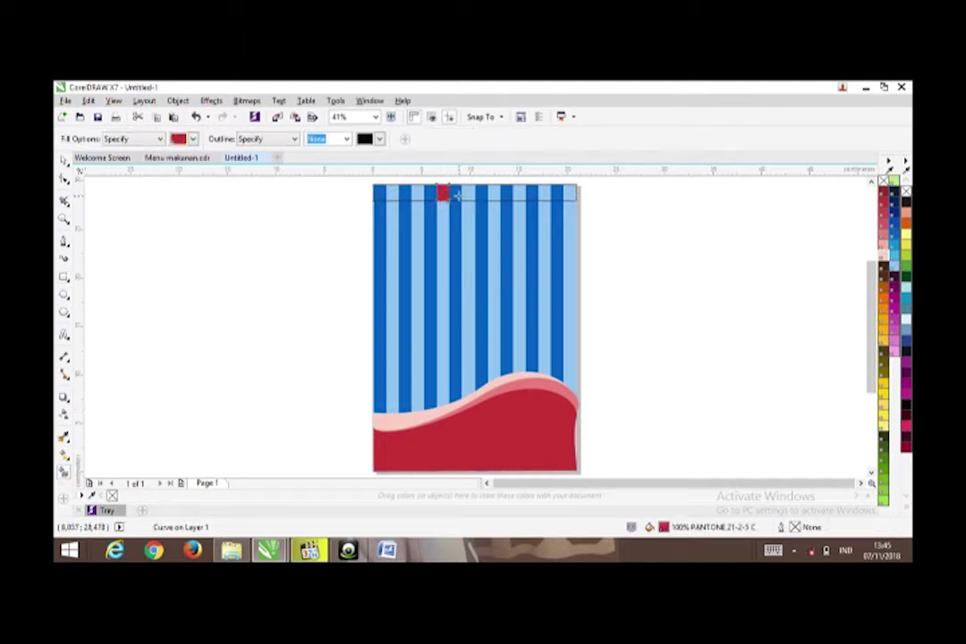
key(ctrl+z)
click(65, 161)
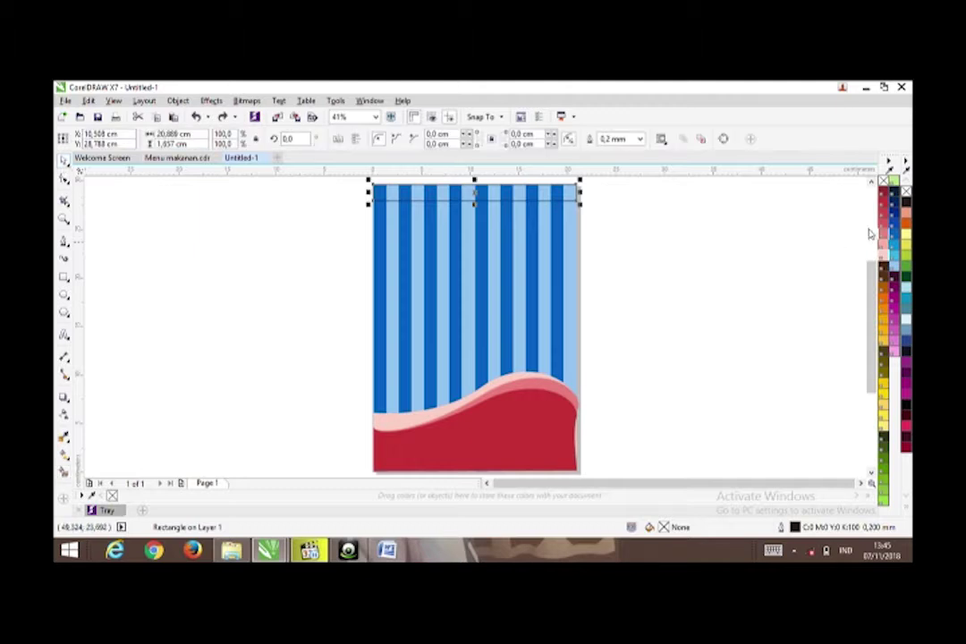
Step: Sample the red of the large wave with the Color Eyedropper, apply it to the top rectangle and remove its outline
key(i)
click(461, 445)
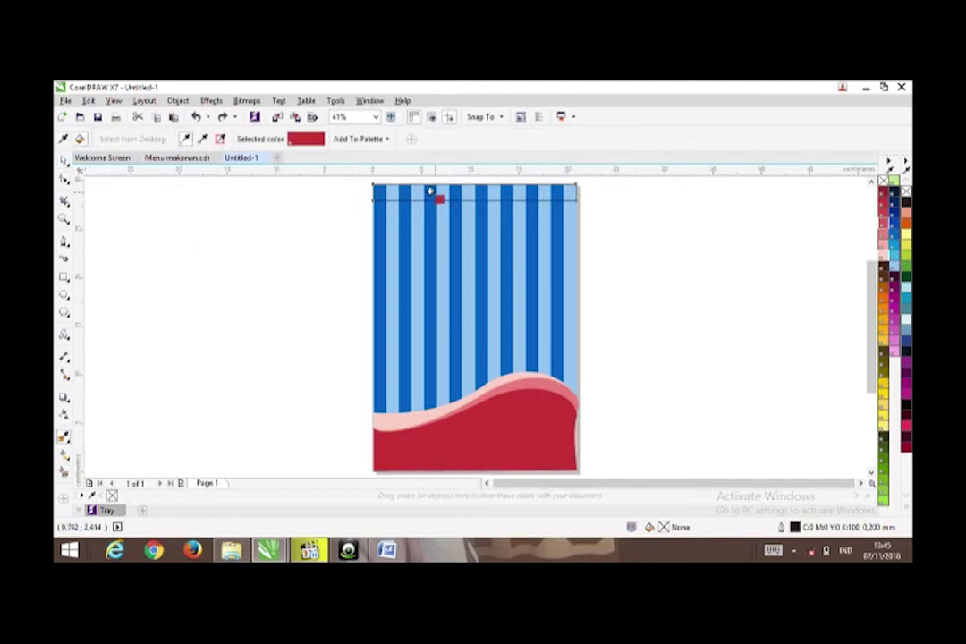
click(433, 194)
key(space)
right_click(882, 180)
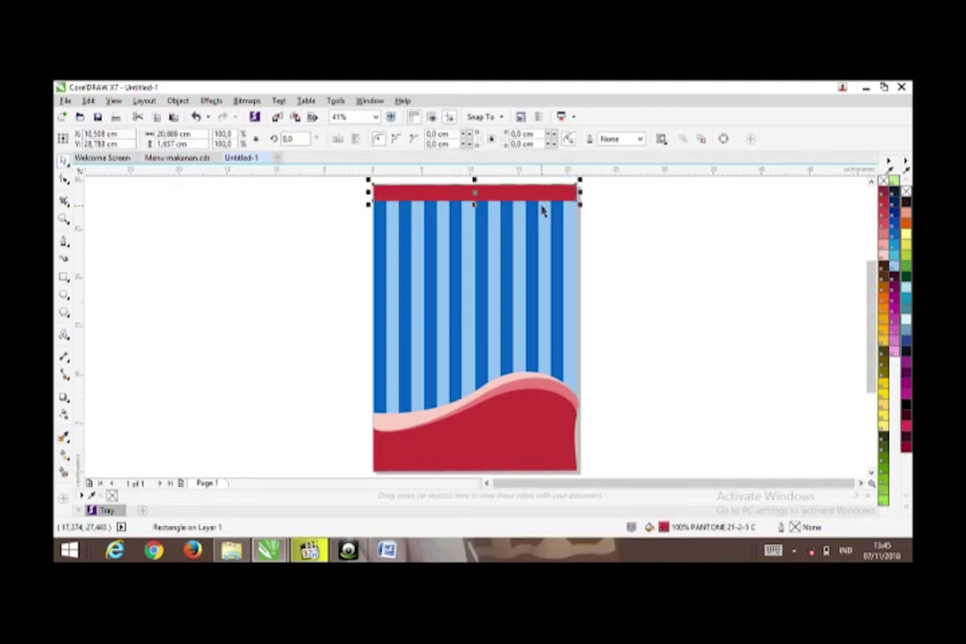
Step: Give the red band along the page's top edge a PANTONE 21-2-1 C outline and nudge it slightly down
key(Up)
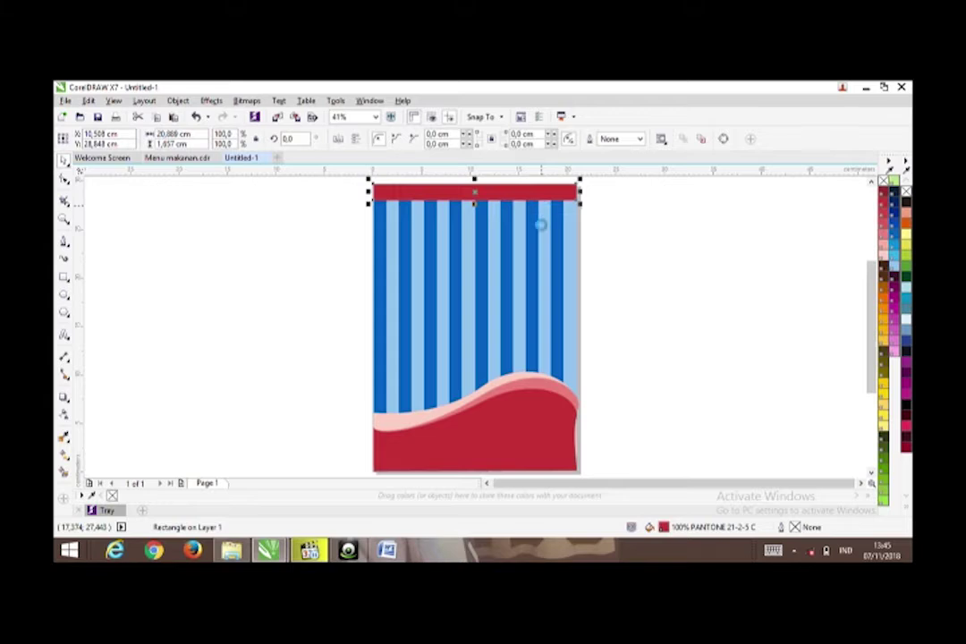
right_click(882, 234)
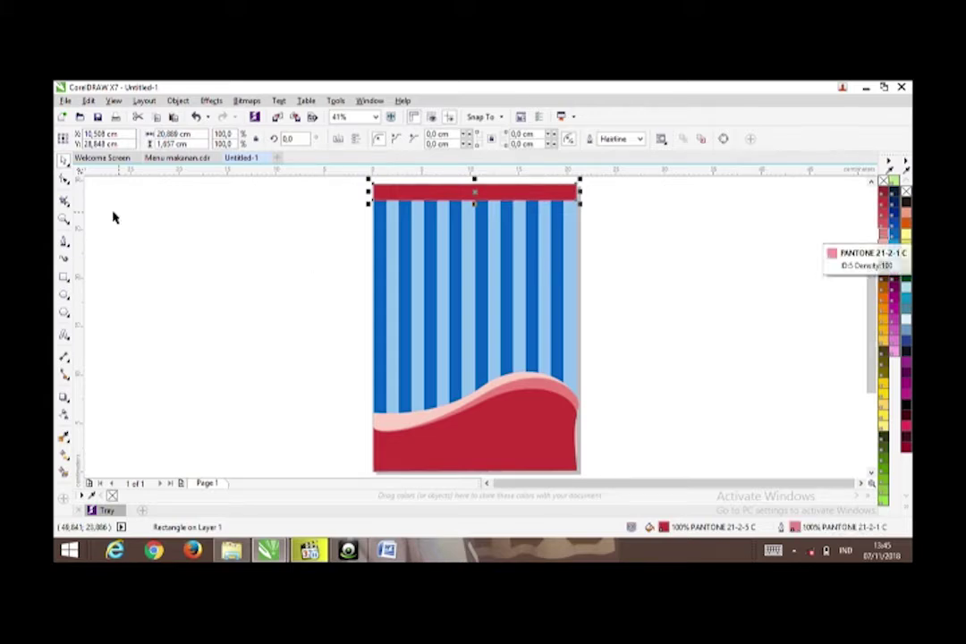
click(63, 436)
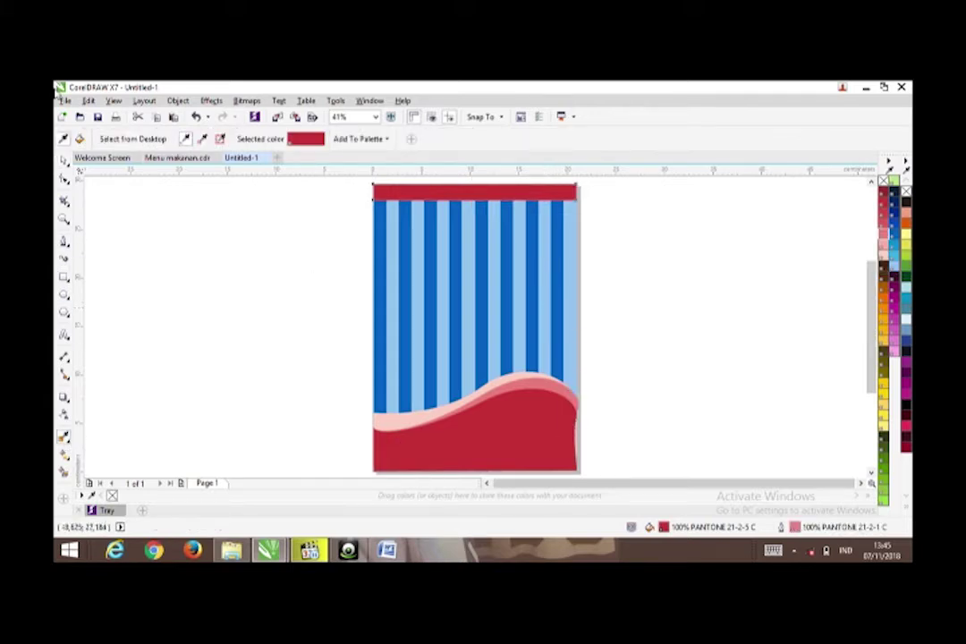
click(63, 159)
key(Down)
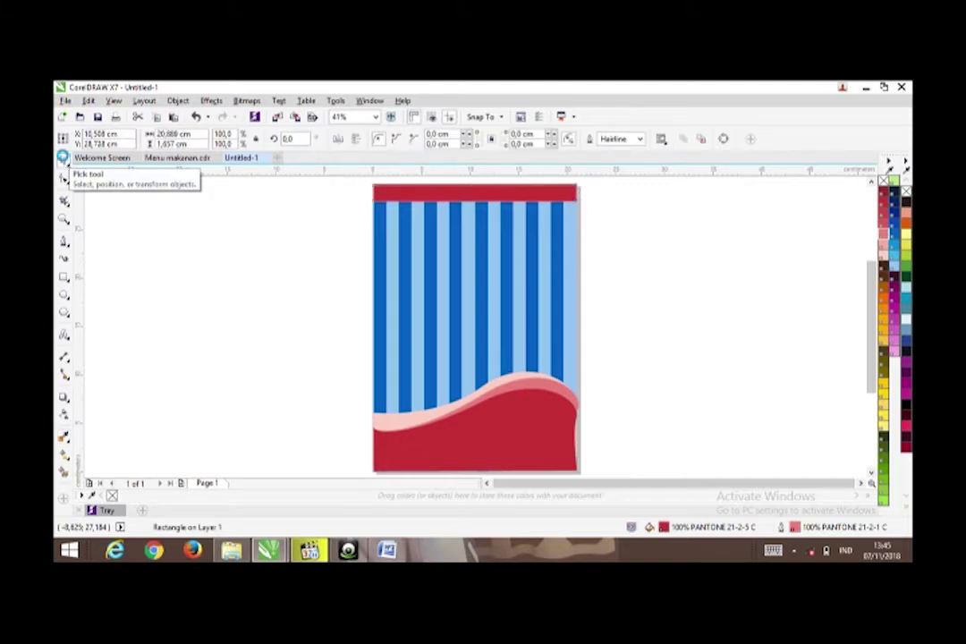
Step: Send the outlined red top band back one level in the stacking order
right_click(433, 191)
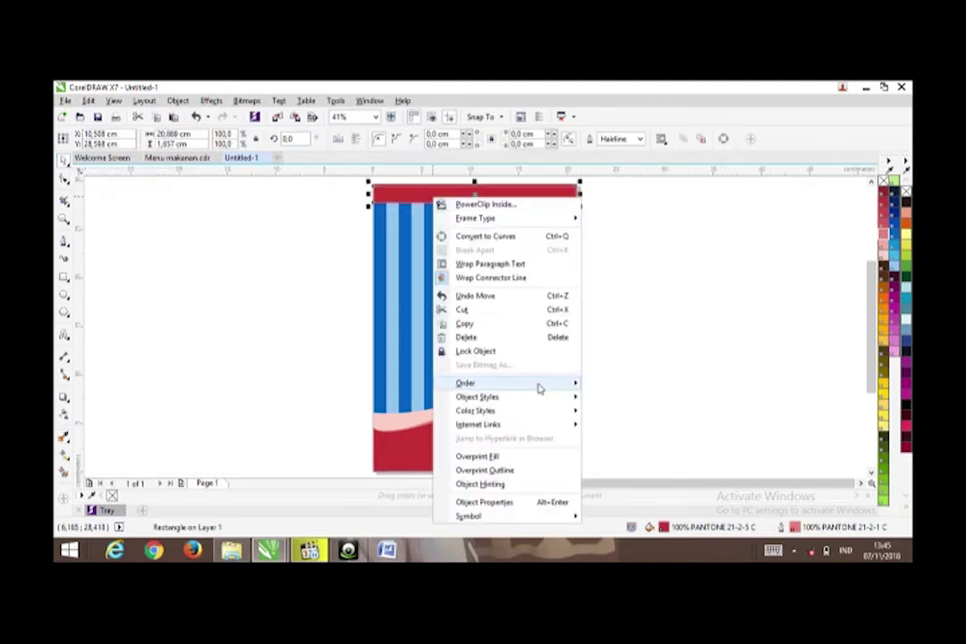
mouse_move(550, 388)
click(614, 457)
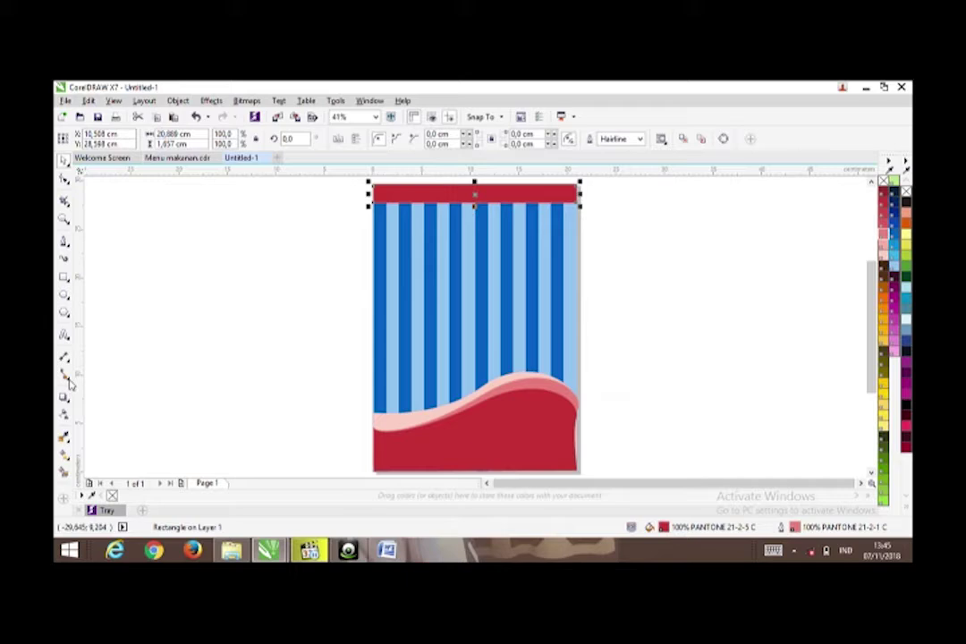
Step: Apply the middle wave's pink to the front top band with the Color Eyedropper and send that band back one level
click(63, 436)
click(478, 398)
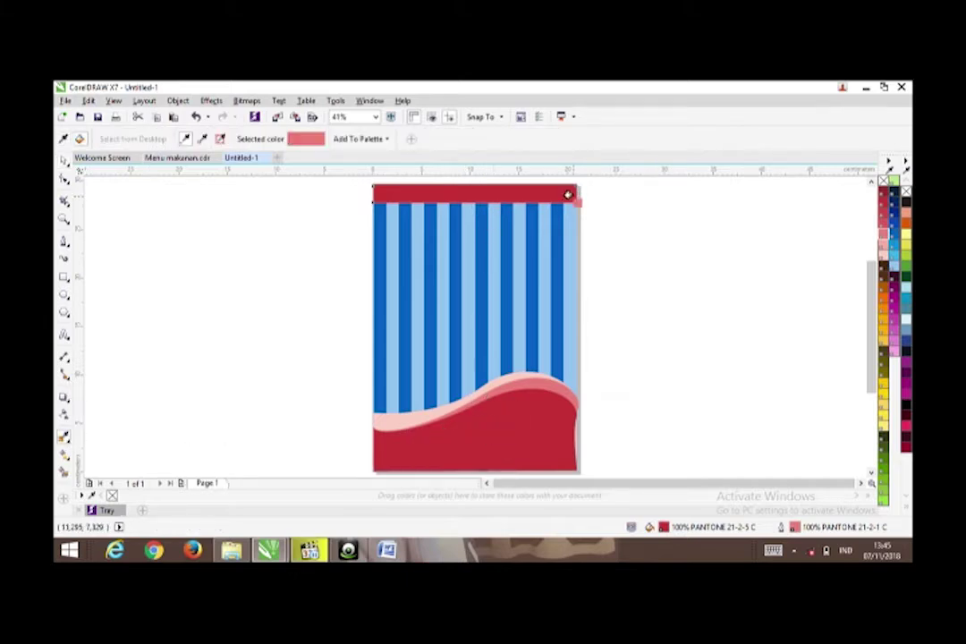
click(523, 198)
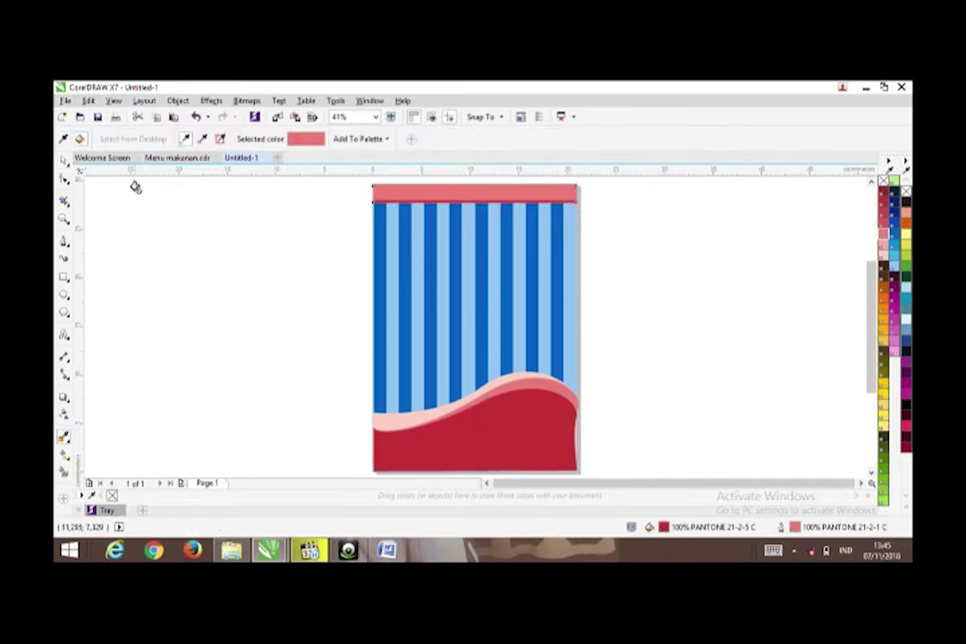
click(63, 161)
right_click(444, 193)
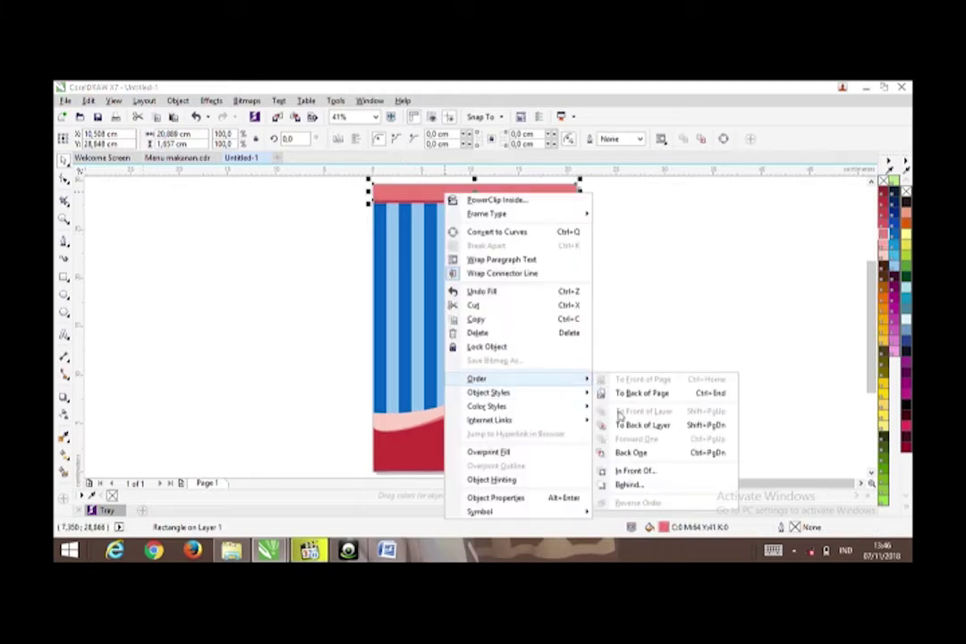
click(630, 453)
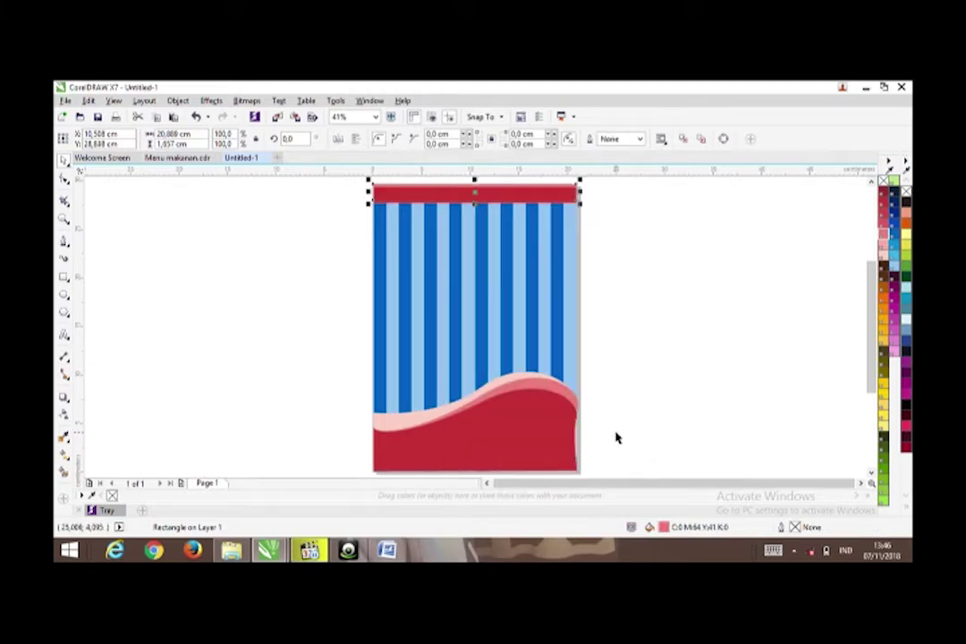
Step: Nudge the outlined red band up to align it with the page's top edge
click(617, 437)
click(542, 194)
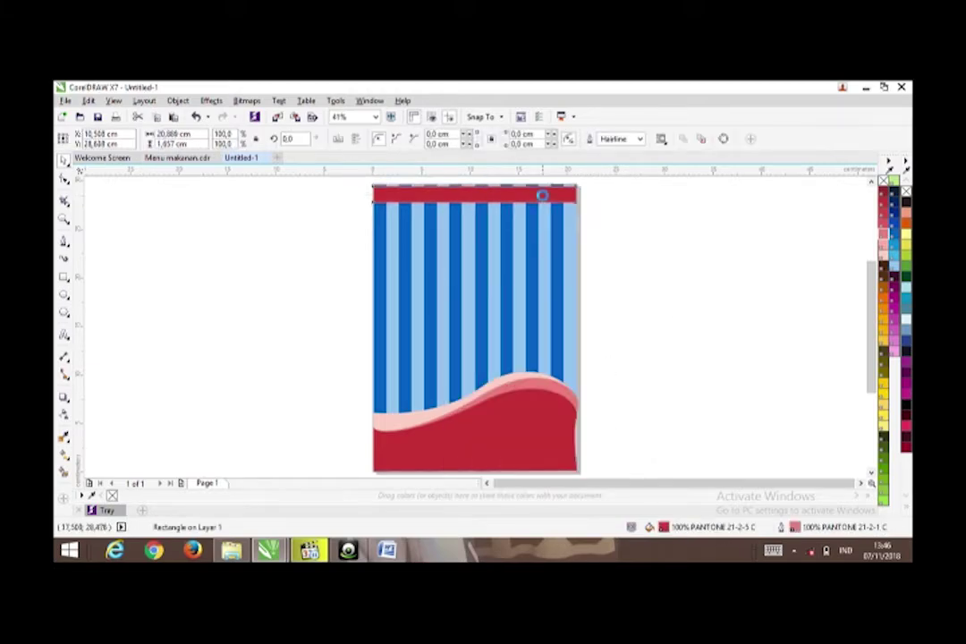
key(Up)
key(Up)
key(Down)
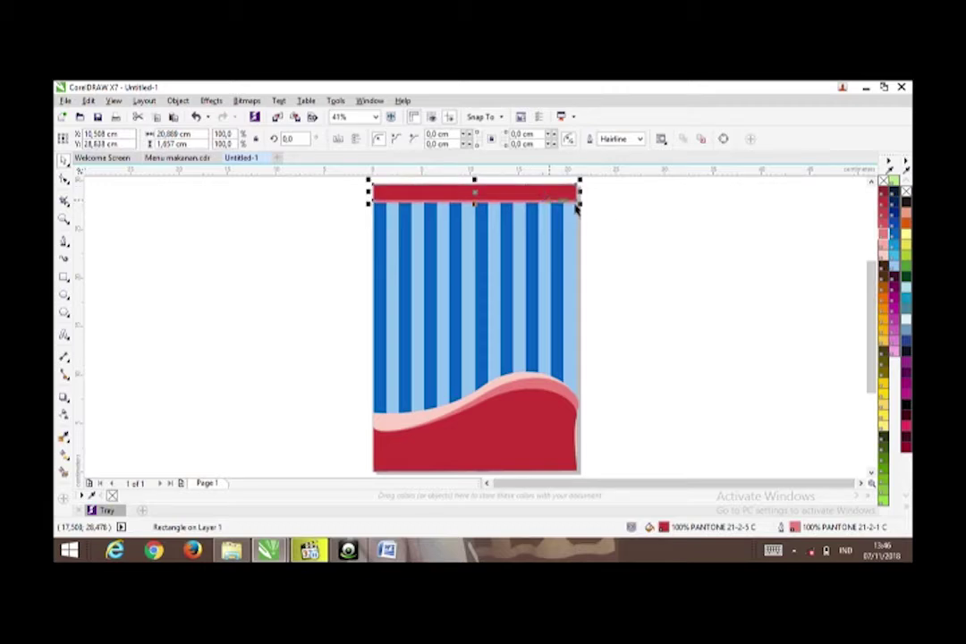
click(613, 218)
click(561, 200)
click(560, 199)
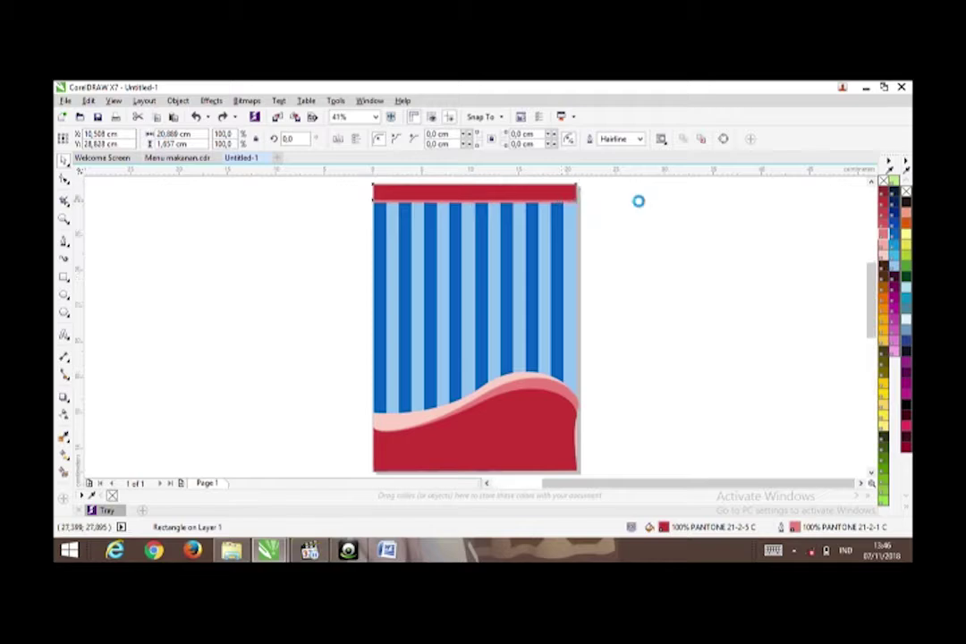
Step: Nudge the pink band down so that a thin strip of it shows beneath the red band
scroll(639, 200, up, 3)
click(404, 204)
key(Down)
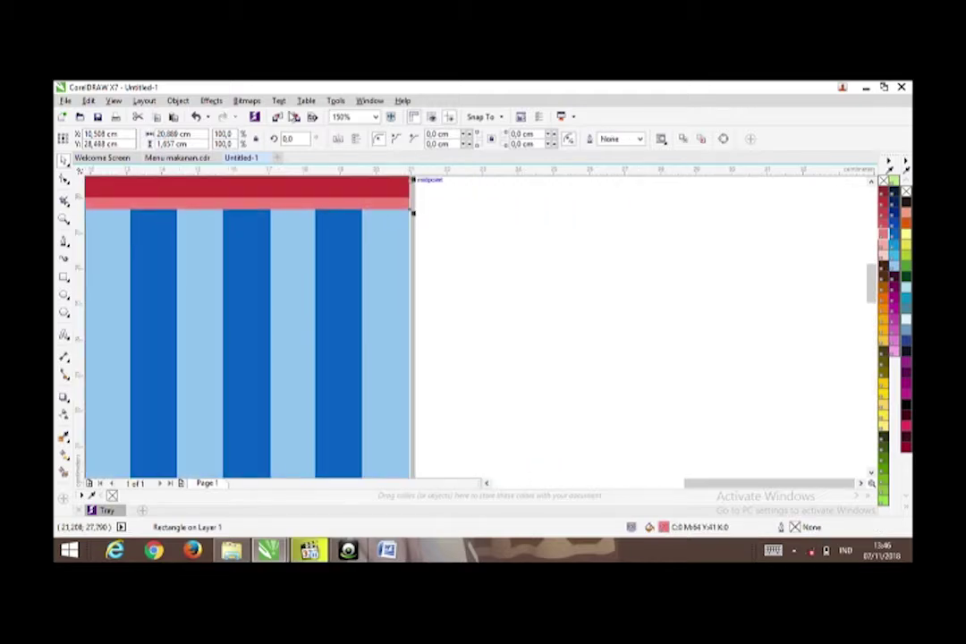
click(377, 120)
click(360, 146)
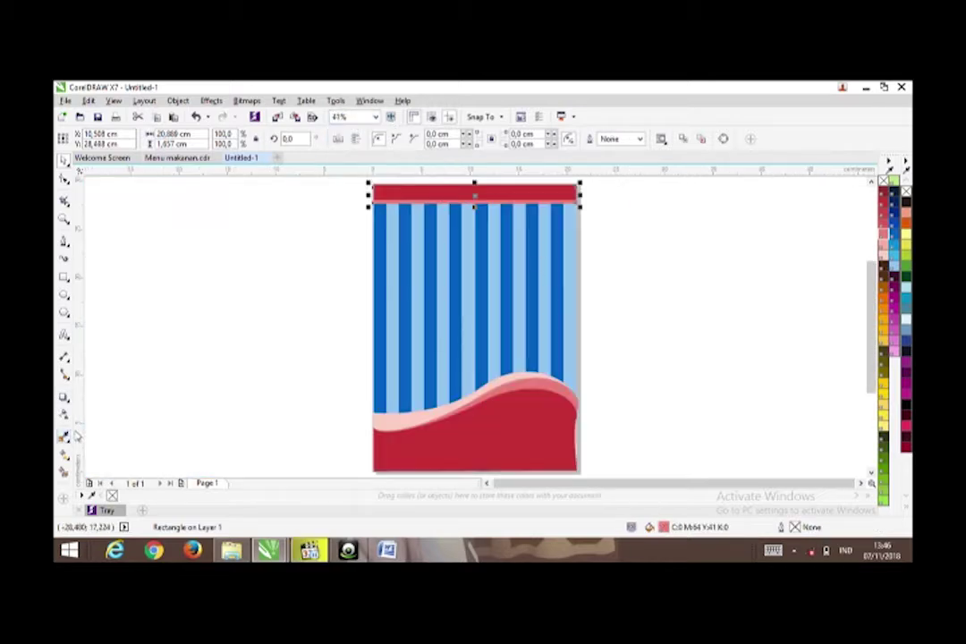
Step: Apply the rear wave's pale pink, PANTONE 15-1-1 C, to a copy of the red top band with the Color Eyedropper
click(611, 215)
click(483, 193)
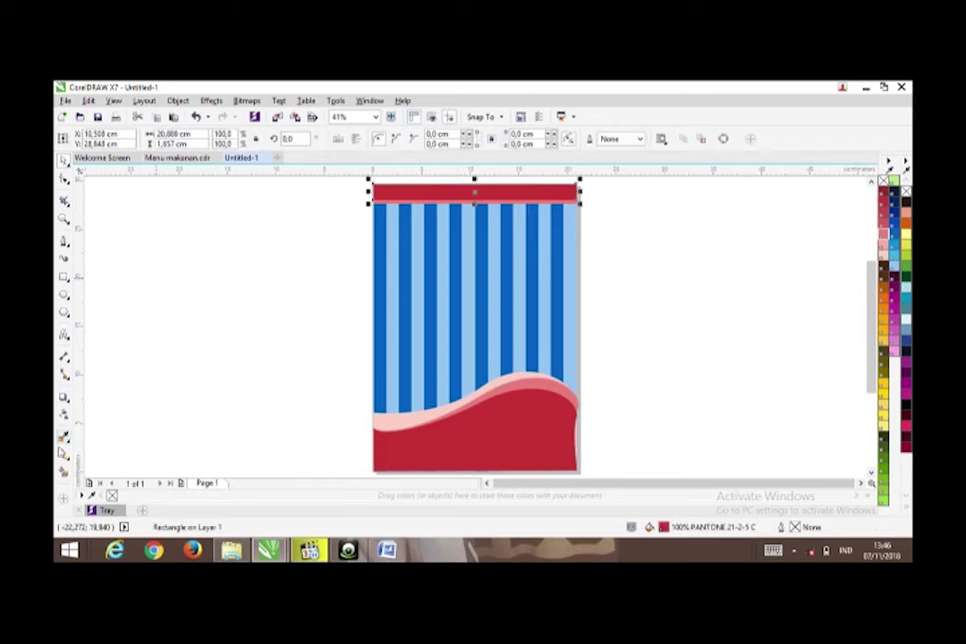
click(64, 435)
click(520, 382)
click(459, 191)
click(61, 162)
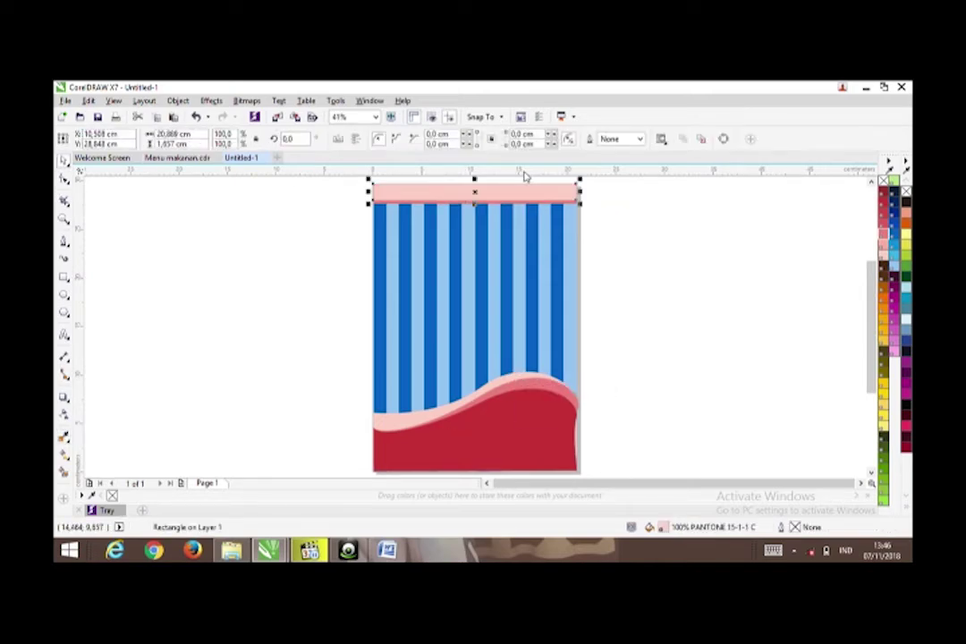
Step: Place the pale pink band behind the pink band and lower it to leave a pale strip beneath
scroll(504, 205, up, 3)
right_click(505, 206)
mouse_move(607, 392)
click(662, 498)
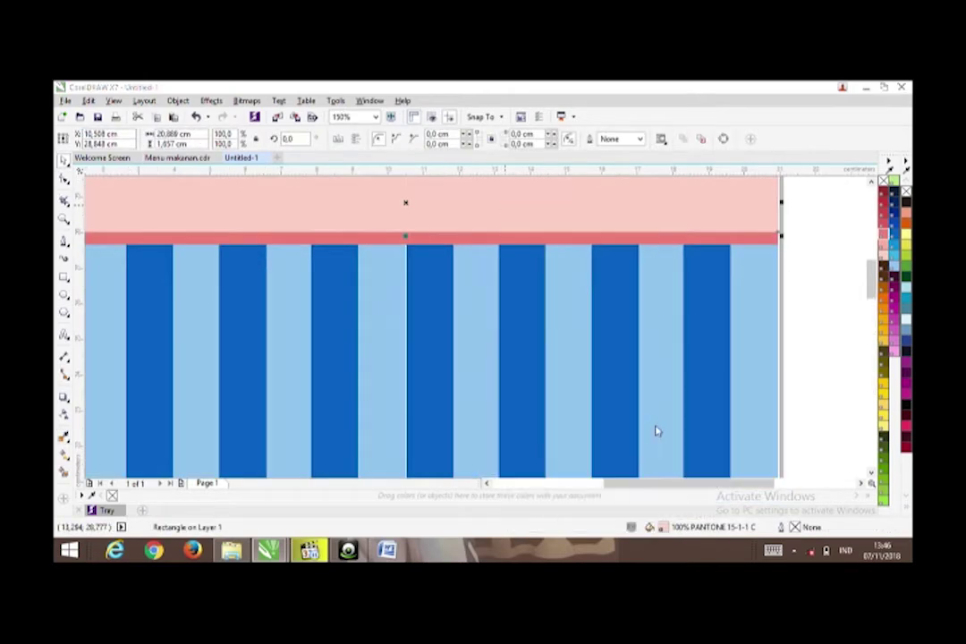
click(568, 239)
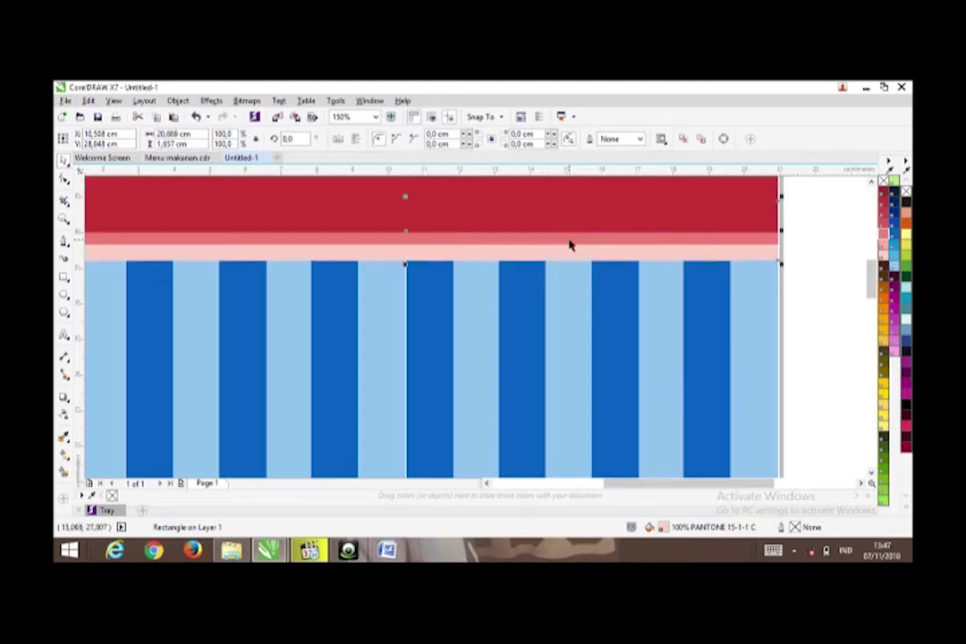
click(374, 116)
click(366, 133)
click(331, 221)
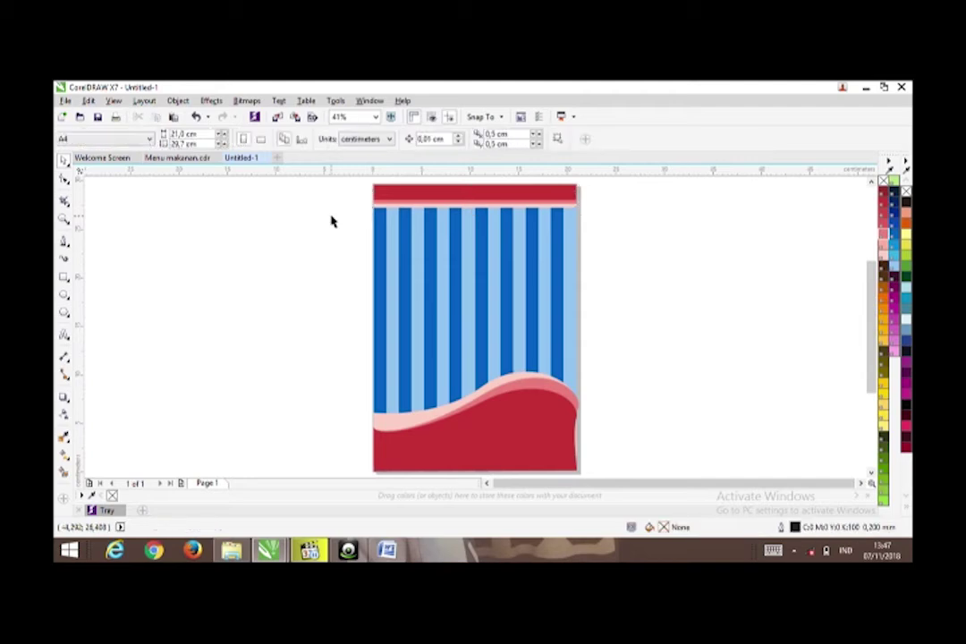
Step: Draw a rectangle about 9.8 × 13.4 cm over the upper left stripes, filled with PANTONE 3-1-3 C and without an outline
click(64, 276)
drag(380, 215, 481, 345)
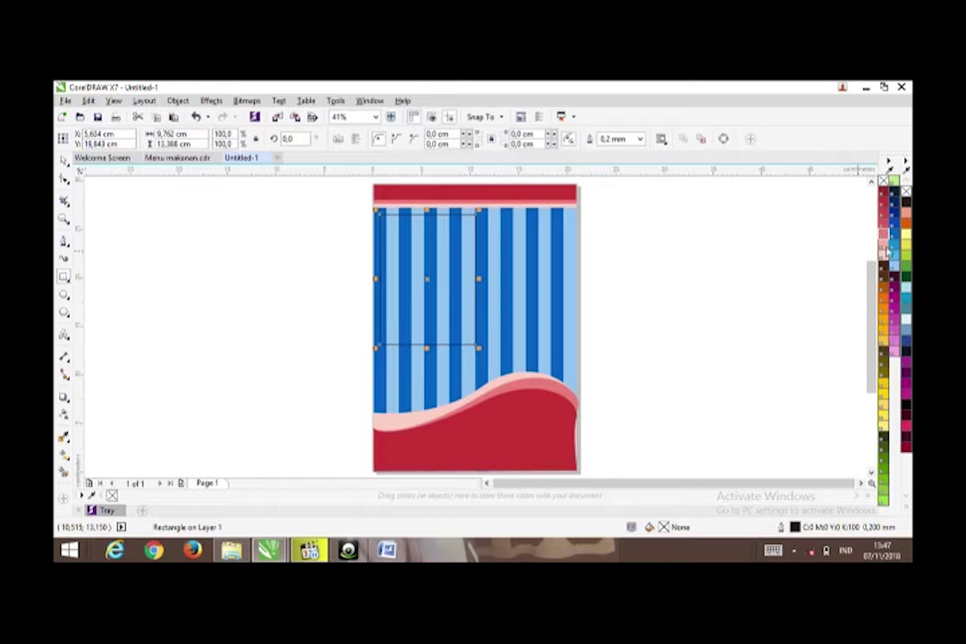
click(884, 421)
right_click(884, 181)
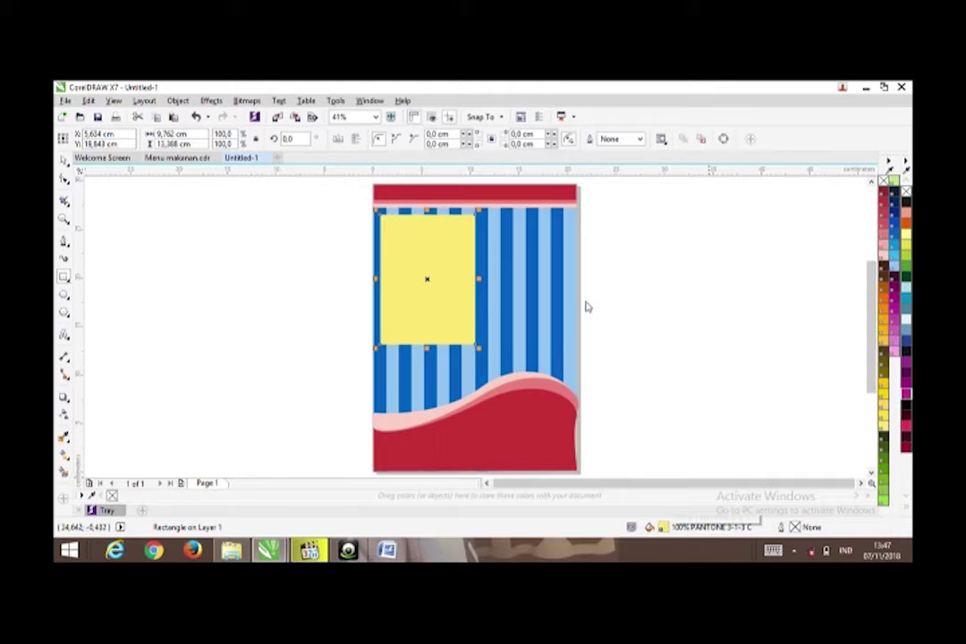
Step: Lighten the yellow rectangle's fill to C0 M4 Y29 K0 and shift it slightly up and left
key(shift+F11)
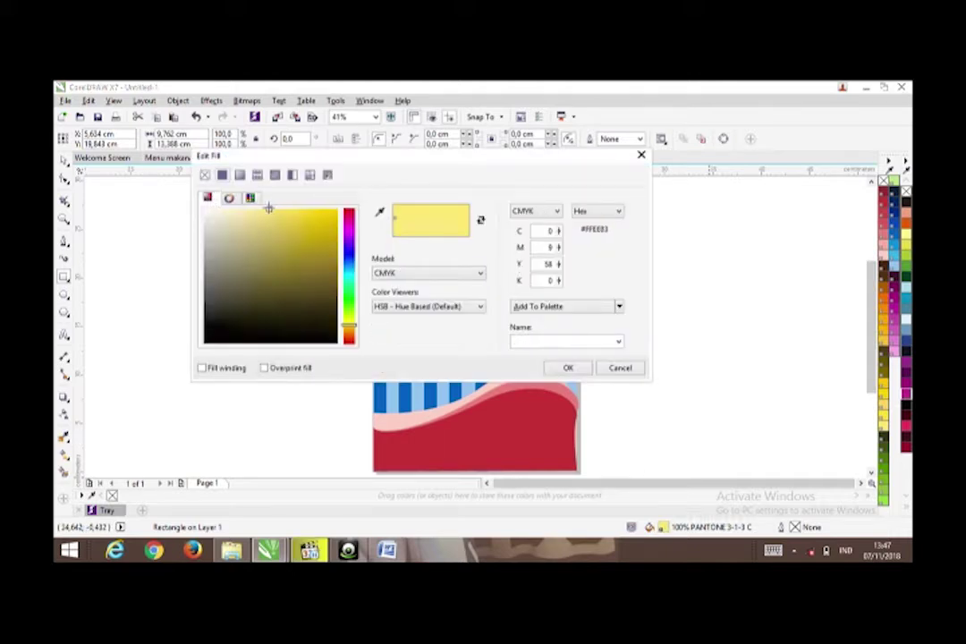
drag(268, 208, 231, 203)
click(569, 369)
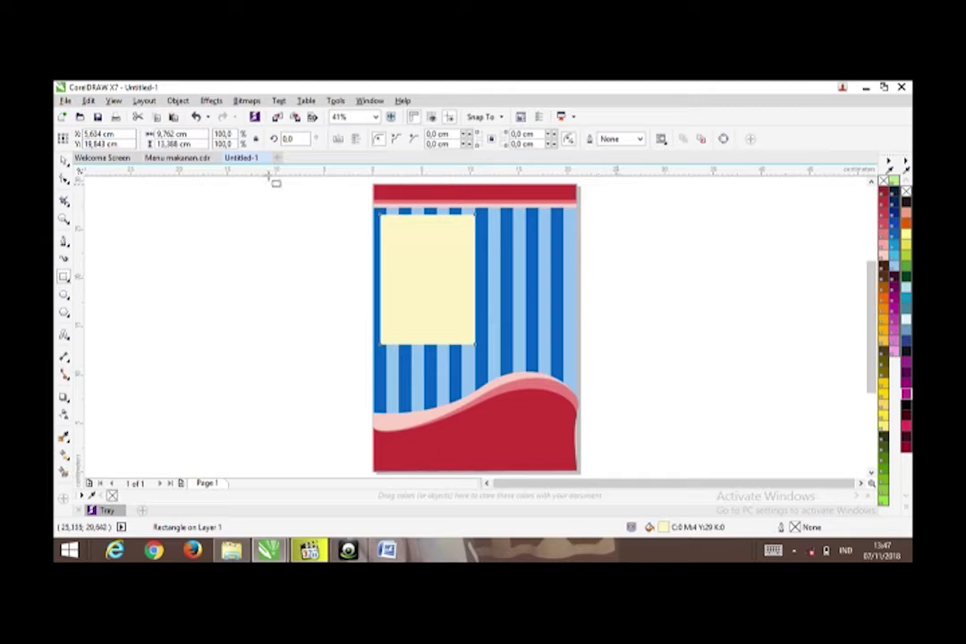
key(space)
drag(429, 278, 425, 273)
Step: Add the artistic text "Makanan" near the top of the cream rectangle
click(64, 334)
click(415, 242)
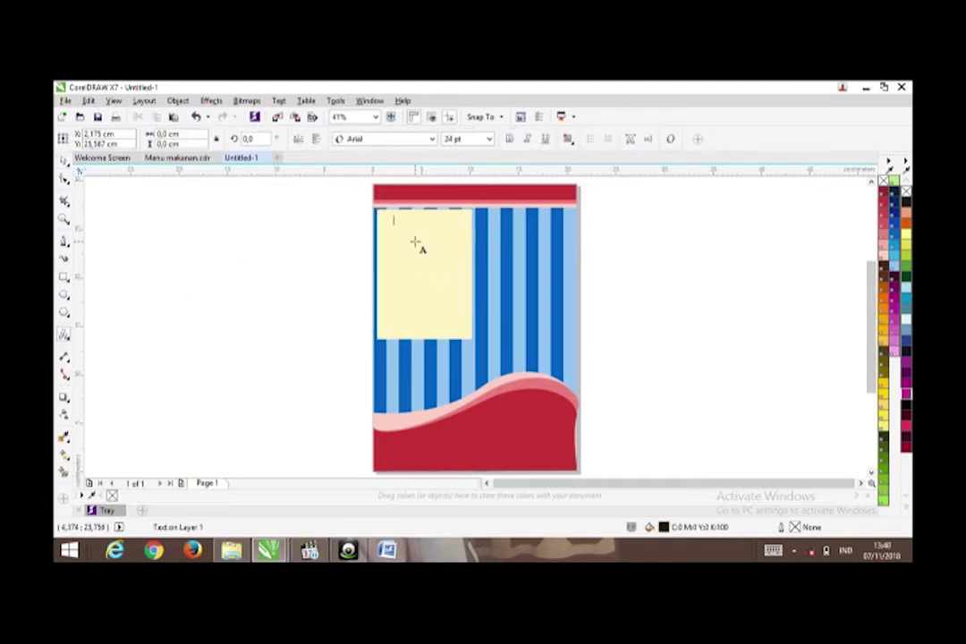
text(Makanan)
click(65, 161)
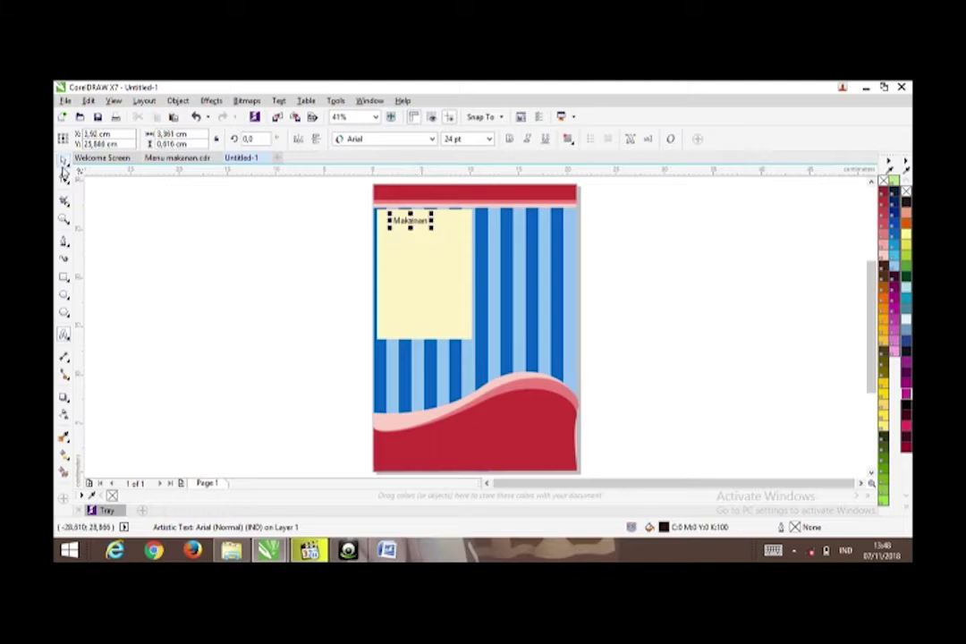
Step: Set the "Makanan" heading in BadaBoom BB, enlarge it to about 27.2 pt and place it at the cream rectangle's top
click(433, 139)
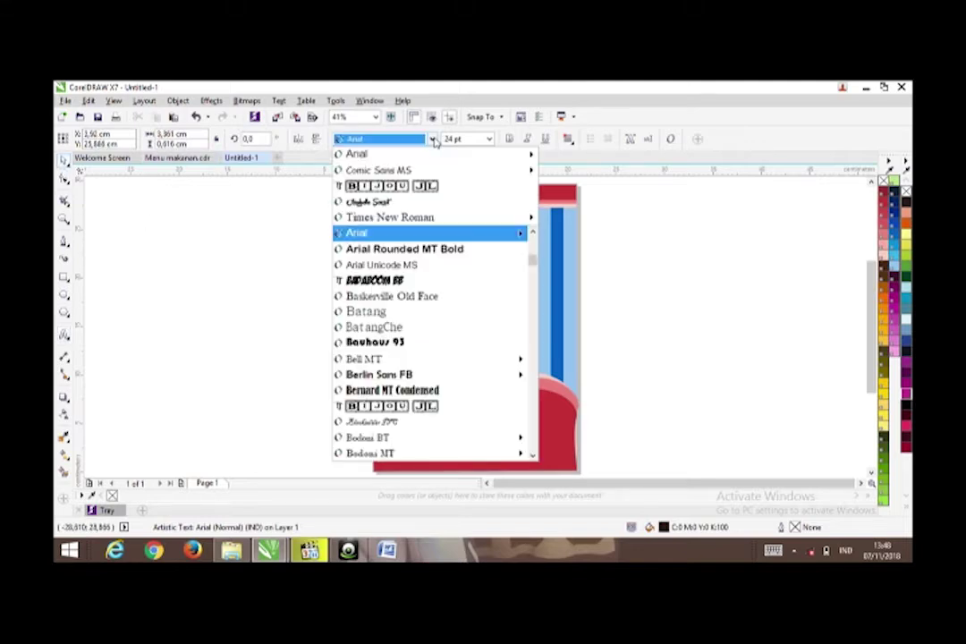
click(445, 279)
mouse_move(426, 230)
mouse_down()
mouse_move(465, 221)
mouse_move(424, 219)
mouse_up()
Step: Try Anabelle Script, Antigua and Ardour 3D GM on the "Makanan" heading and return it to BadaBoom BB
click(433, 140)
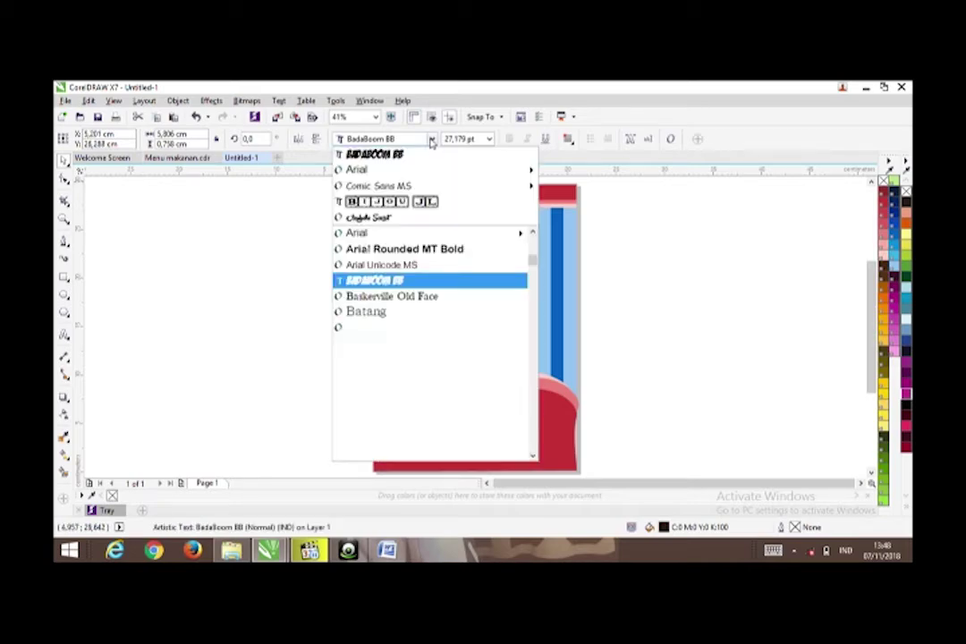
click(421, 217)
click(433, 140)
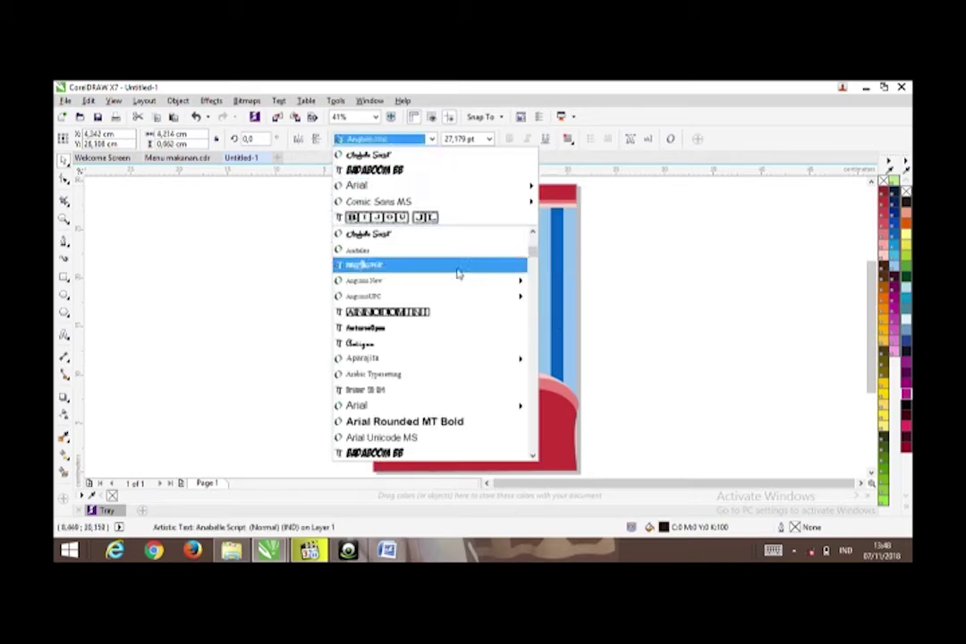
click(457, 342)
click(433, 140)
click(433, 389)
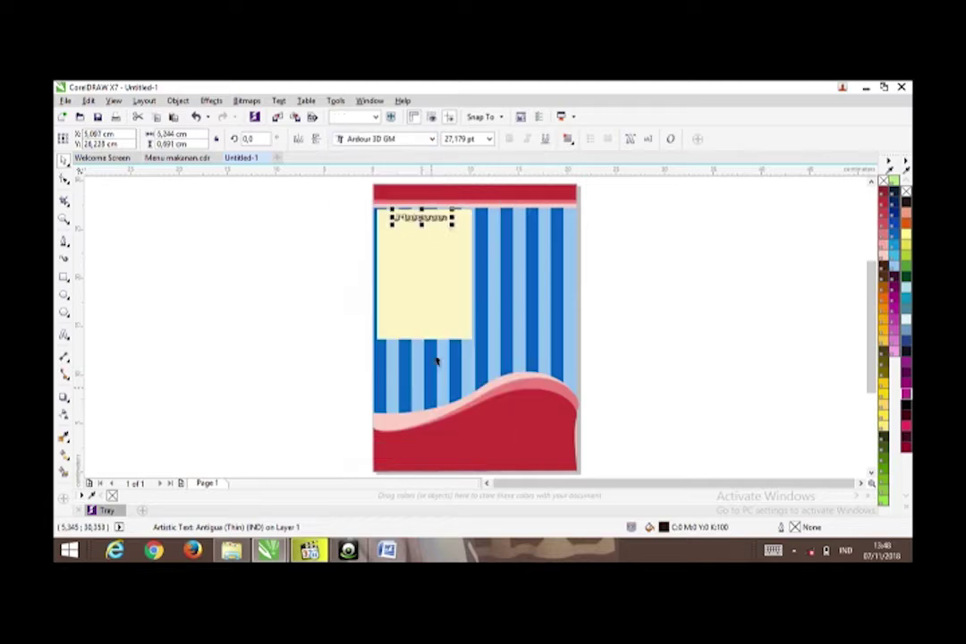
click(433, 139)
scroll(428, 369, down, 7)
scroll(429, 306, down, 12)
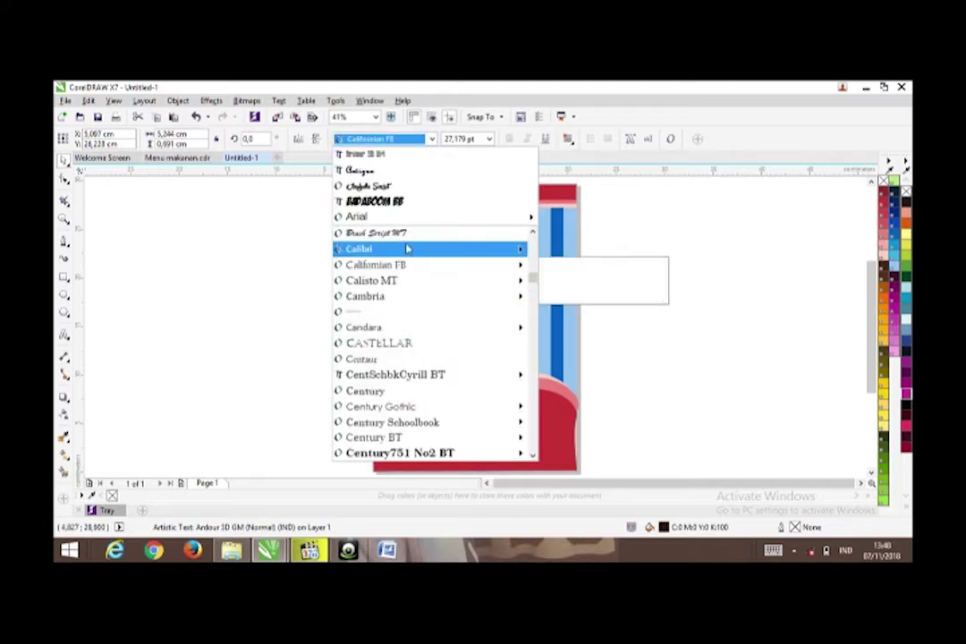
scroll(394, 289, up, 7)
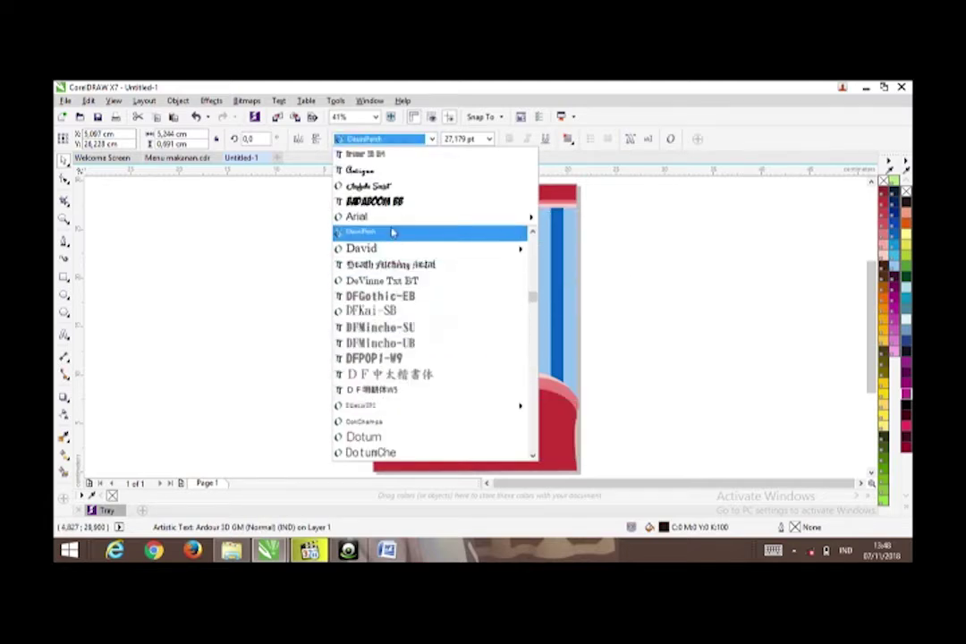
click(399, 202)
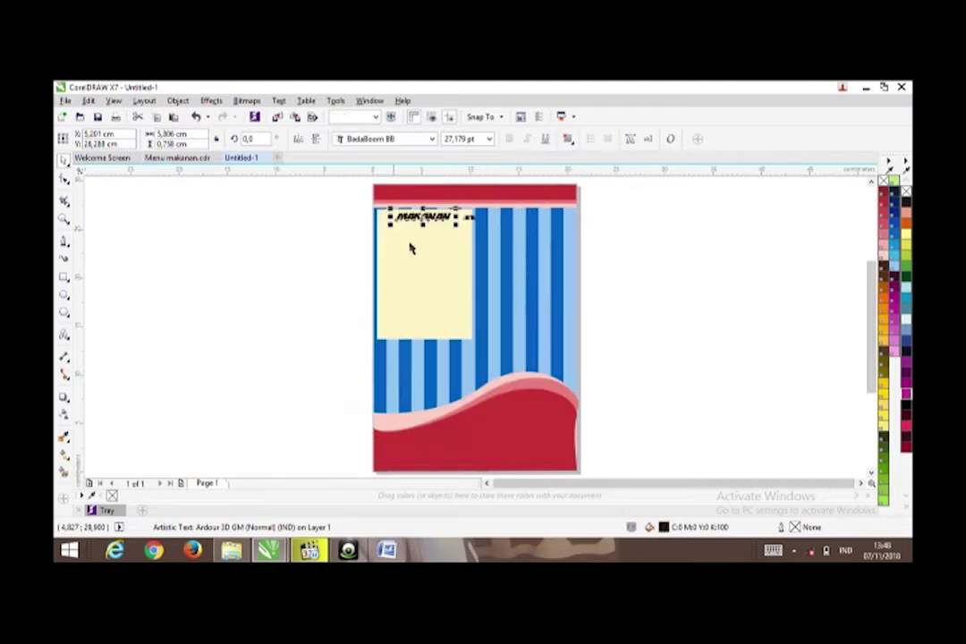
click(469, 222)
key(Escape)
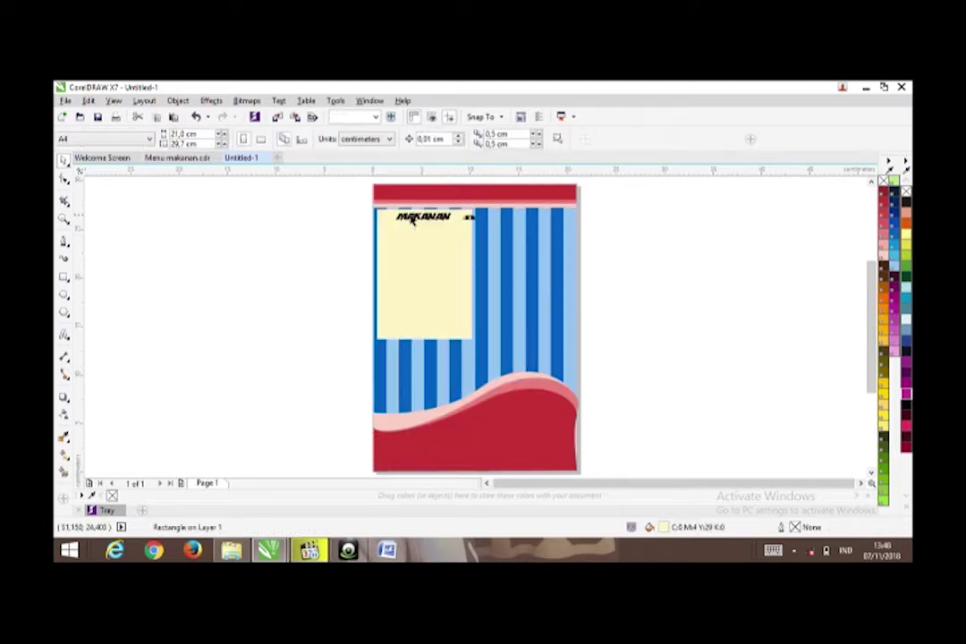
click(375, 117)
scroll(463, 262, down, 2)
scroll(466, 262, down, 2)
scroll(511, 251, up, 3)
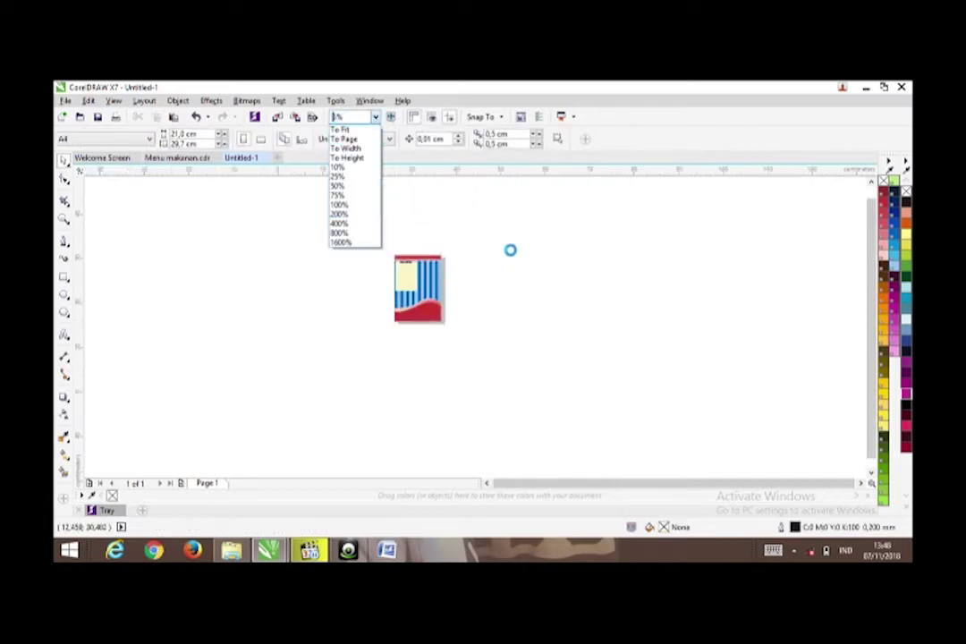
Step: Duplicate the cream rectangle, scale the copy to about 7.7 × 10.6 cm and place it on the page's right side
click(345, 131)
click(440, 307)
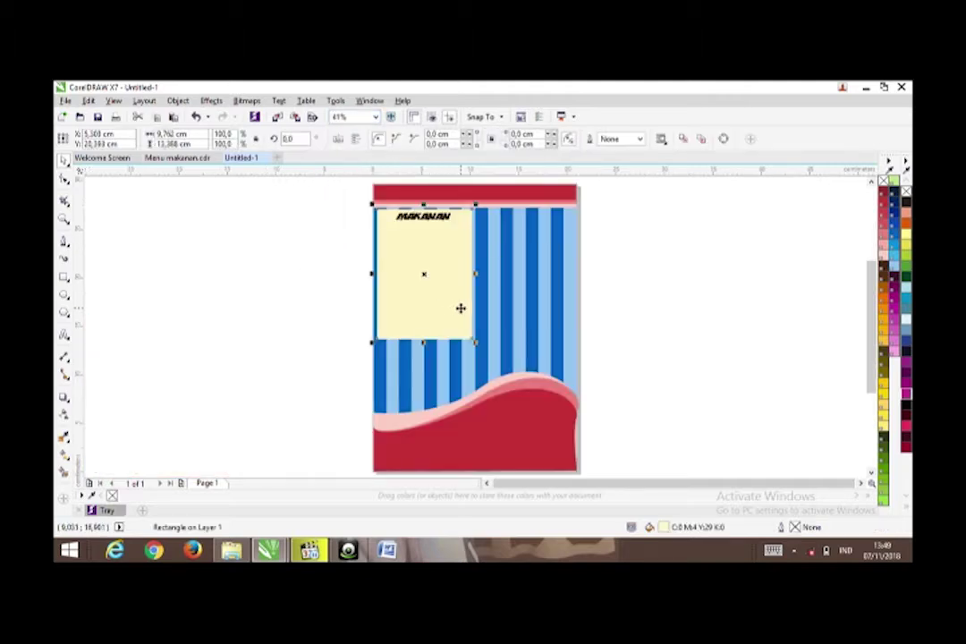
key(ctrl+c)
key(ctrl+v)
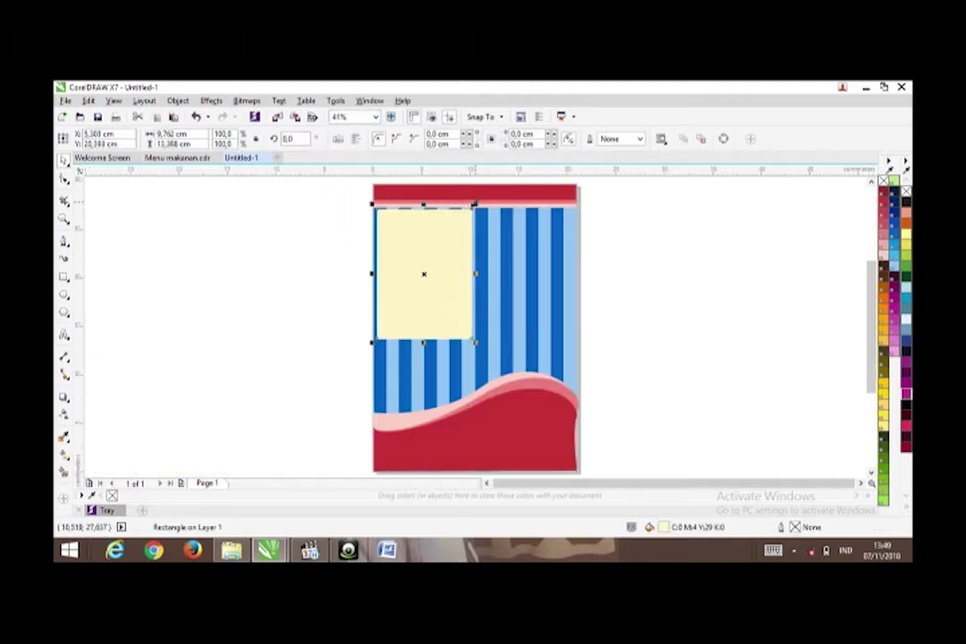
drag(475, 204, 461, 222)
drag(432, 275, 536, 262)
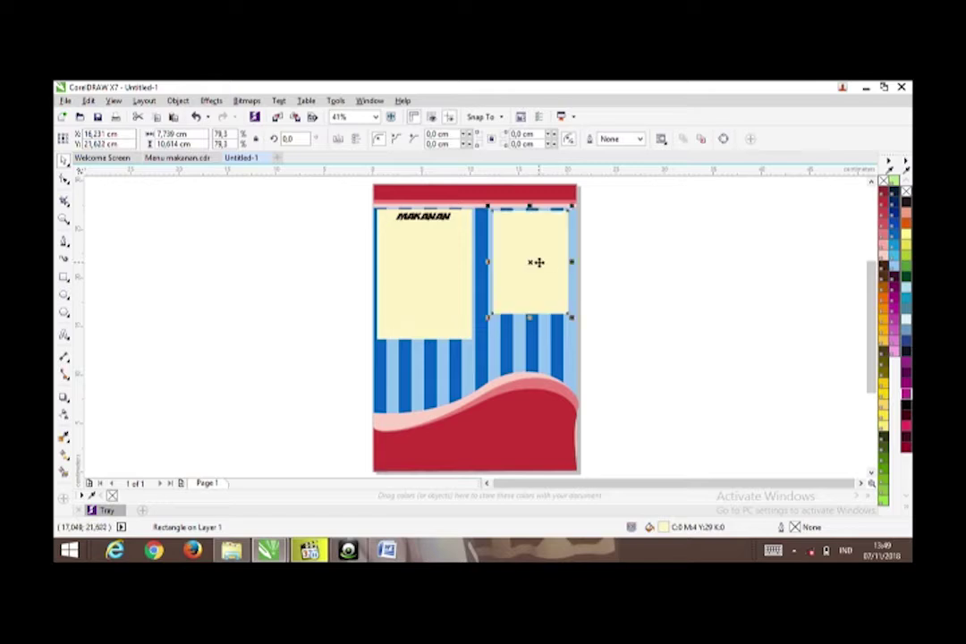
Step: Enlarge the "Makanan" rectangle slightly and resize the second cream rectangle to about 8.4 × 11.3 cm, aligning their lower edges
click(474, 341)
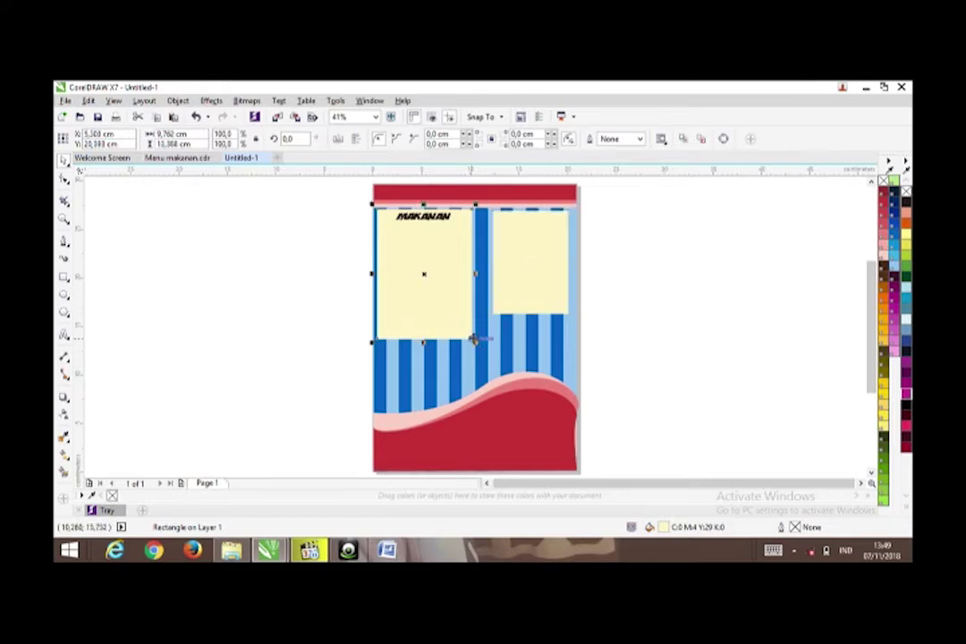
mouse_move(475, 340)
mouse_down()
mouse_move(485, 356)
mouse_move(462, 304)
mouse_move(475, 342)
mouse_up()
drag(452, 293, 456, 298)
drag(537, 254, 541, 275)
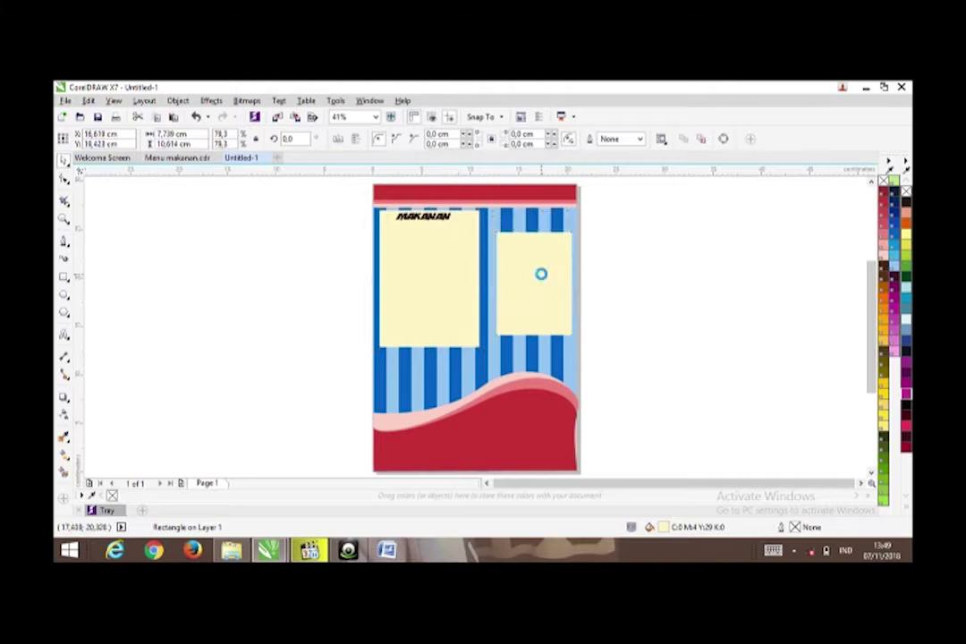
drag(535, 228, 535, 220)
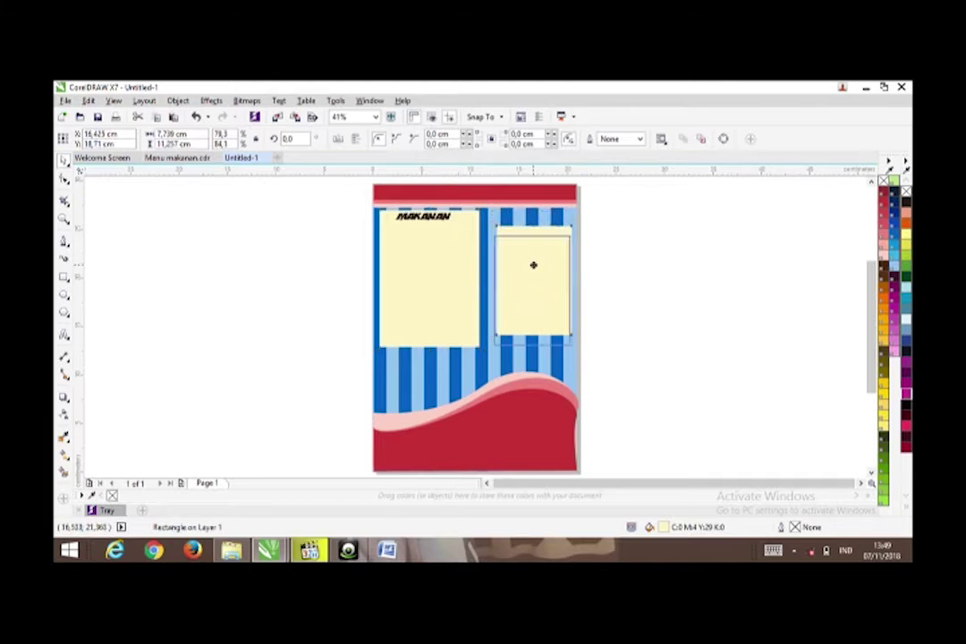
drag(571, 289, 542, 290)
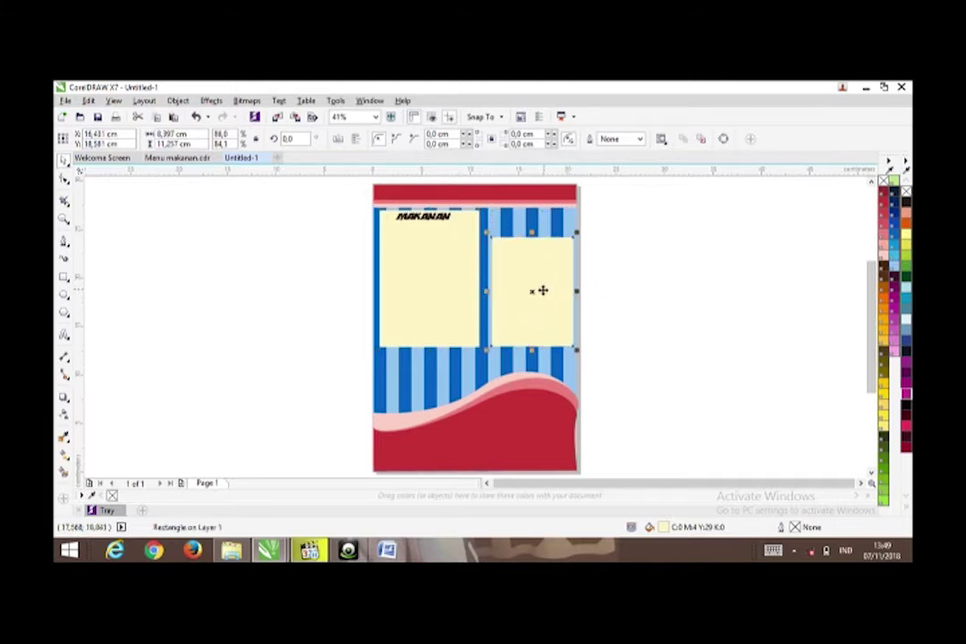
Step: Add the artistic text "Minuman" at the top of the second cream rectangle in BadaBoom BB, at about 30.4 pt
key(F8)
click(518, 243)
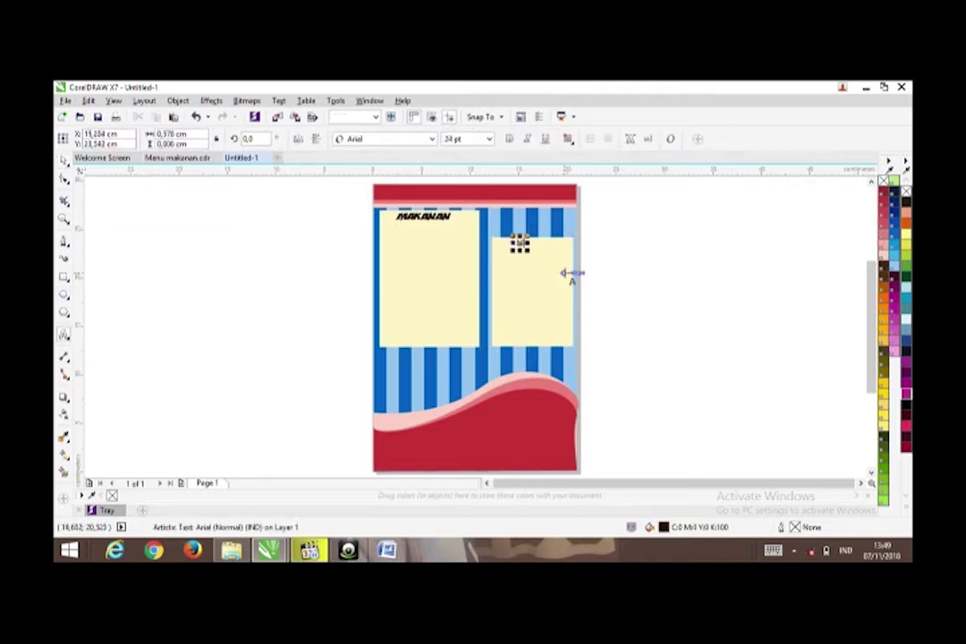
text(Minuman)
click(62, 159)
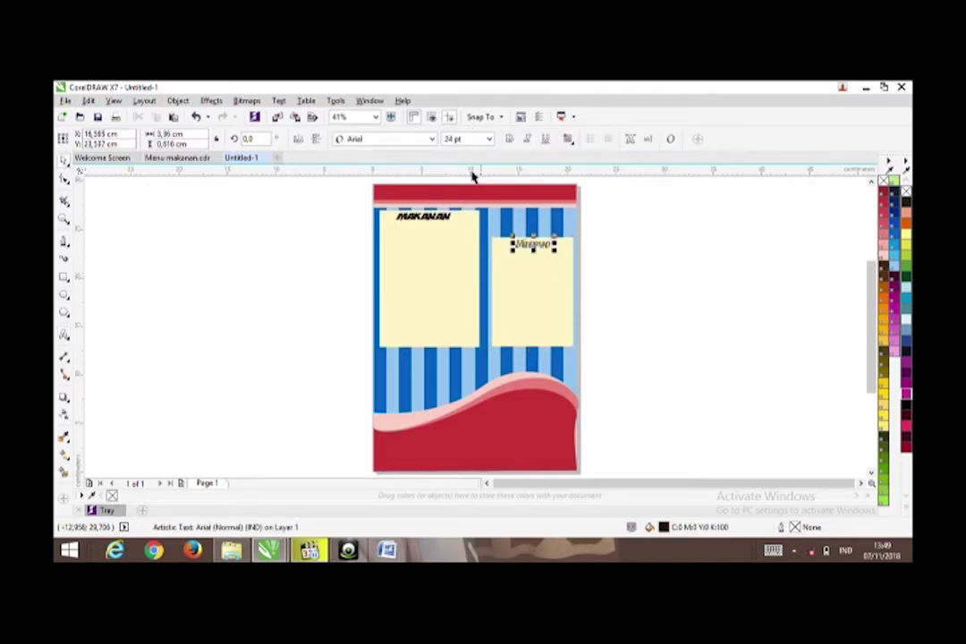
click(432, 139)
click(426, 168)
drag(548, 251, 552, 251)
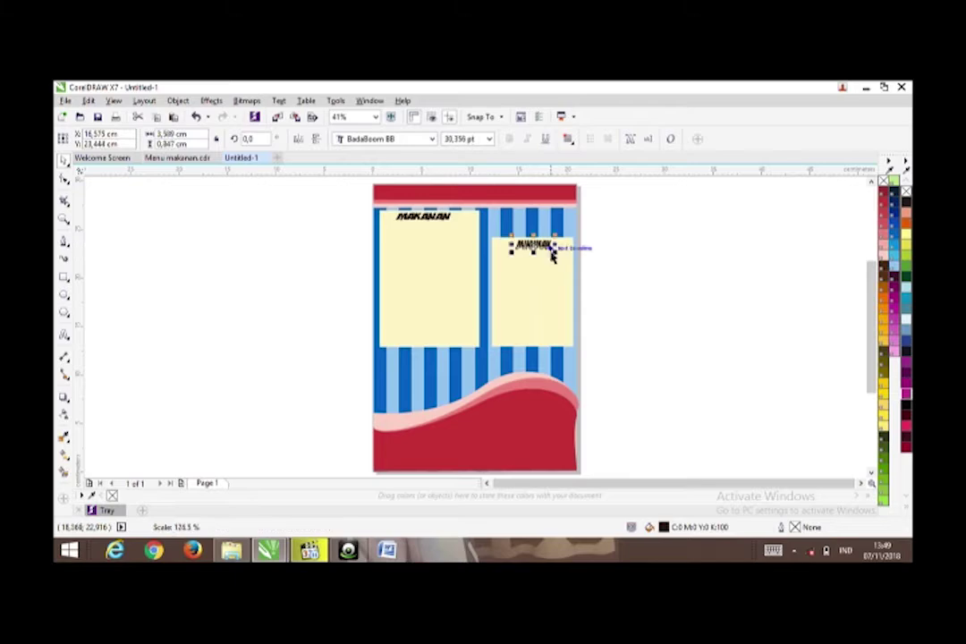
click(101, 220)
Step: Switch to Word and copy the 15-item food list from "Ayam Goreng" to "Kentang Crispy" with its prices
click(387, 550)
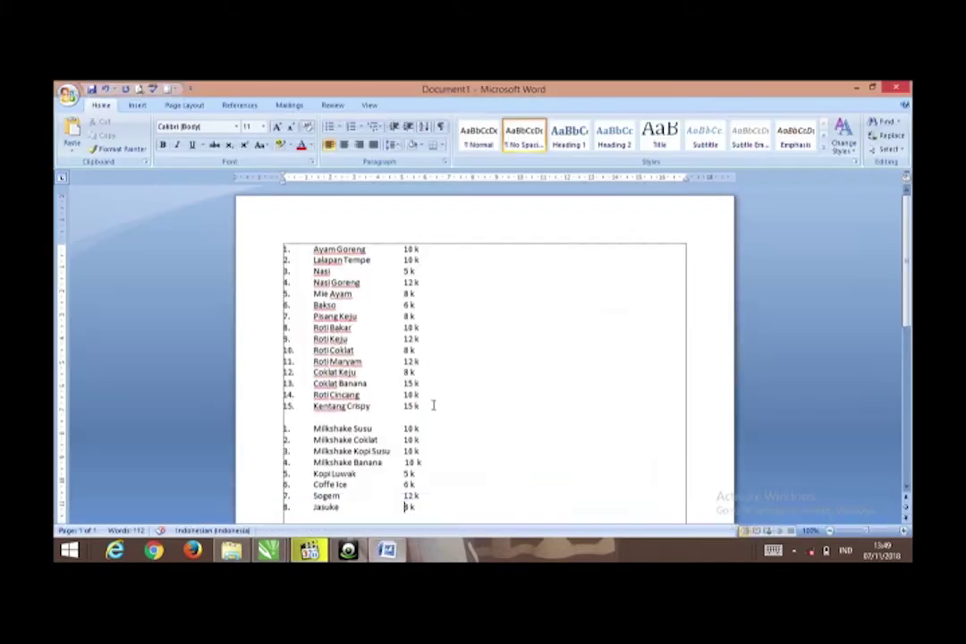
drag(433, 405, 298, 247)
right_click(301, 263)
click(333, 277)
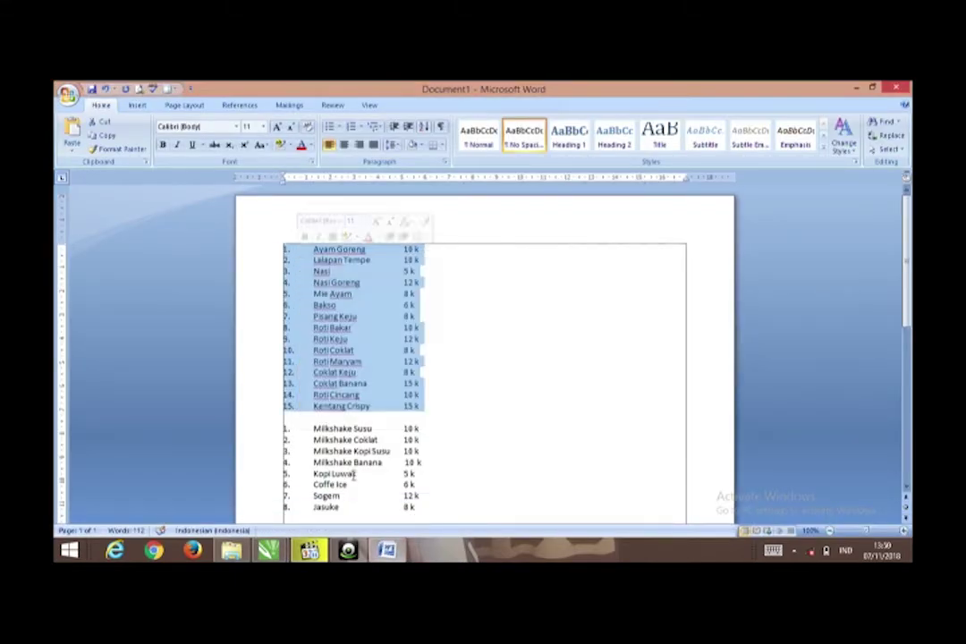
Step: Switch to CorelDRAW and paste the food list as artistic text under "Makanan", maintaining fonts and formatting and importing tables as text
click(275, 552)
click(226, 485)
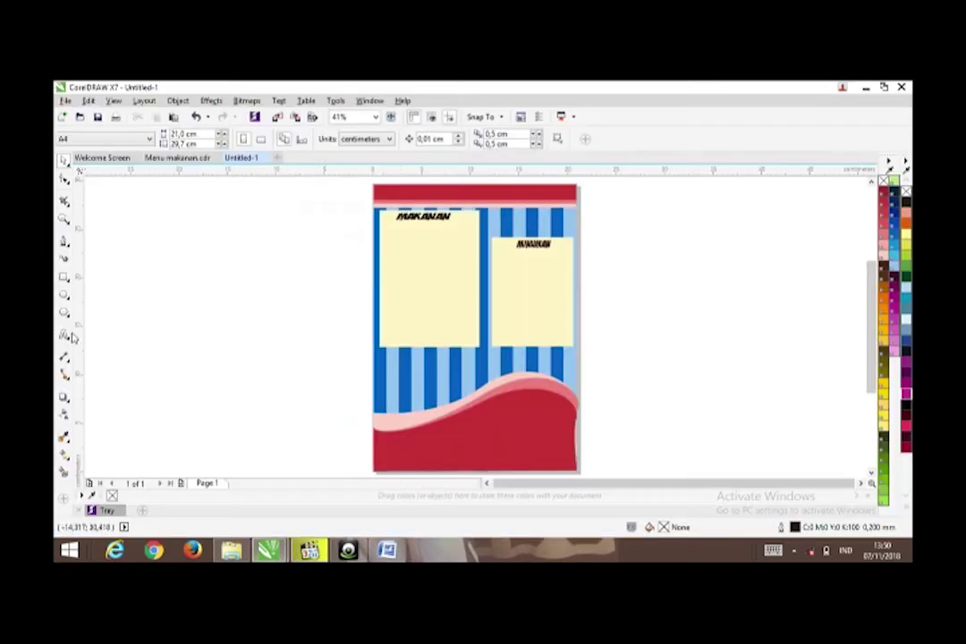
click(64, 335)
click(399, 251)
key(ctrl+v)
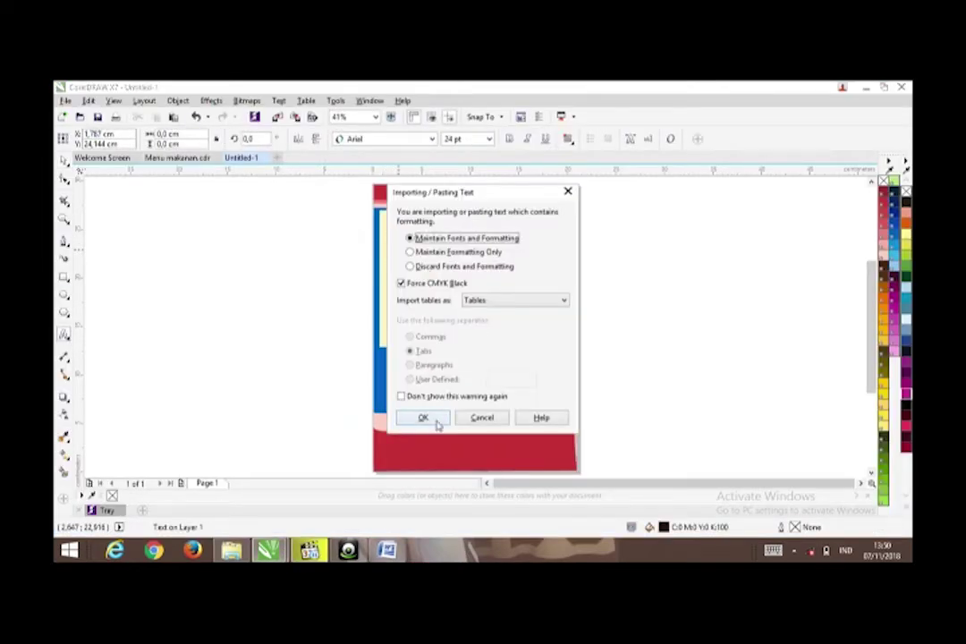
click(515, 299)
click(474, 320)
click(422, 418)
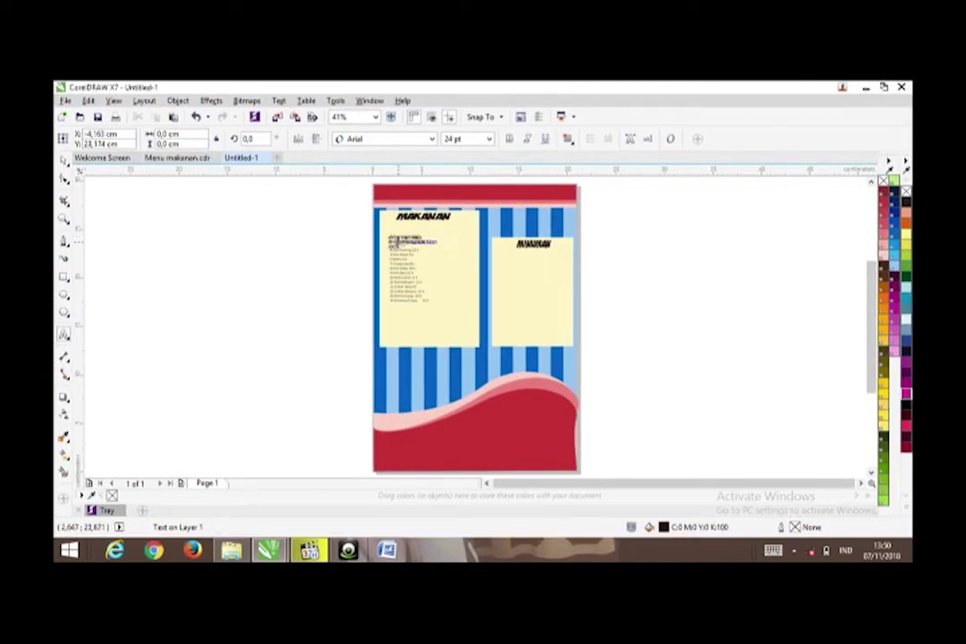
Step: Enlarge the food list to about 18.5 pt, position it below the "Makanan" heading and space its prices into a column
scroll(410, 265, up, 3)
scroll(390, 248, down, 3)
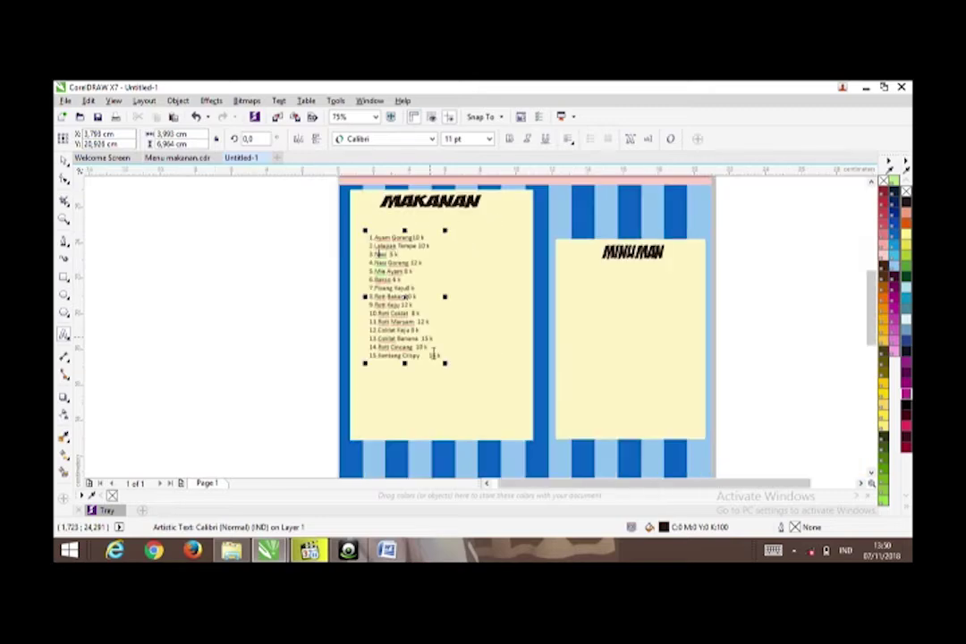
drag(443, 362, 478, 405)
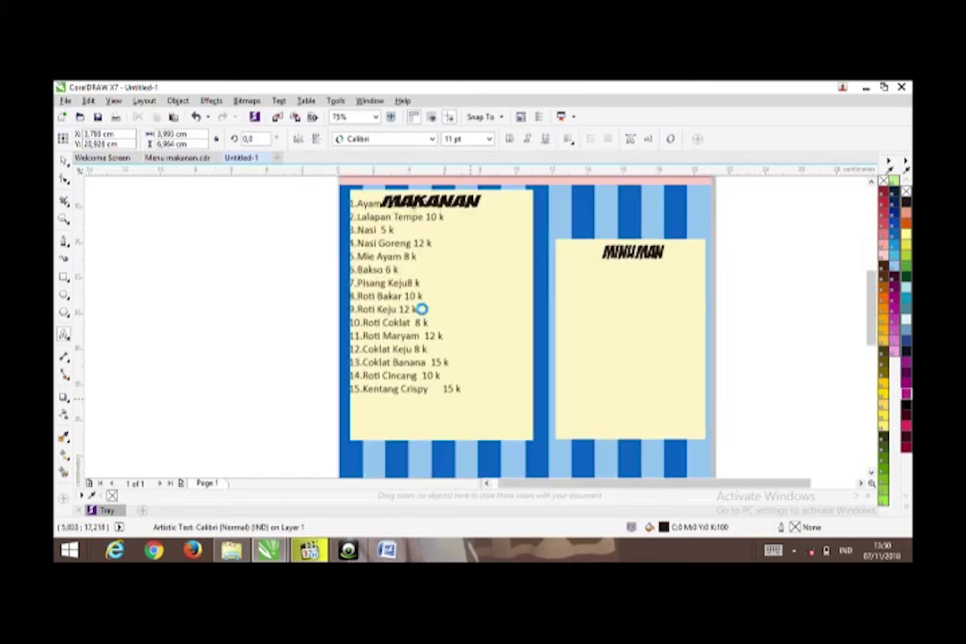
drag(405, 295, 429, 326)
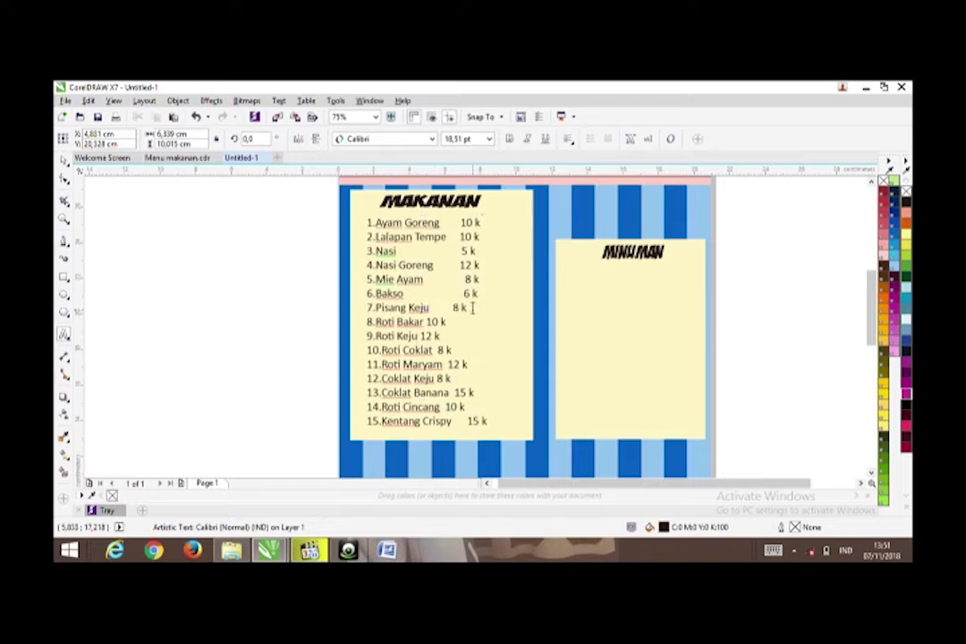
click(417, 322)
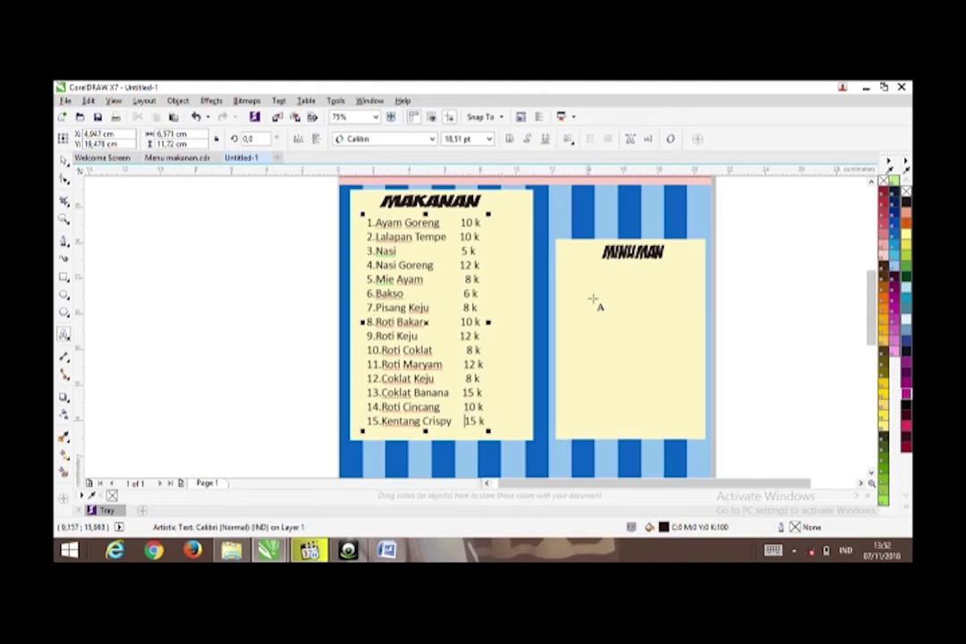
Step: Start a text line below "Minuman", switch to Word and copy the eight-item drinks list from "Milkshake Susu" to "Jasuke"
click(576, 269)
click(387, 550)
drag(425, 509, 292, 431)
right_click(316, 446)
click(345, 290)
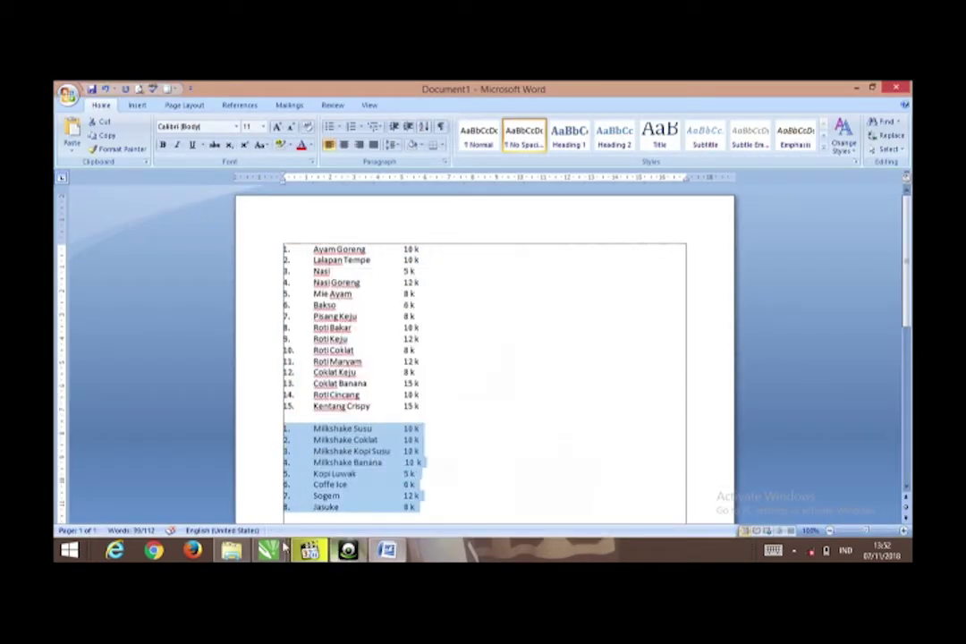
Step: Switch to CorelDRAW and paste the drinks list below "Minuman", maintaining fonts and formatting and importing tables as text
mouse_move(268, 550)
click(202, 478)
key(ctrl+v)
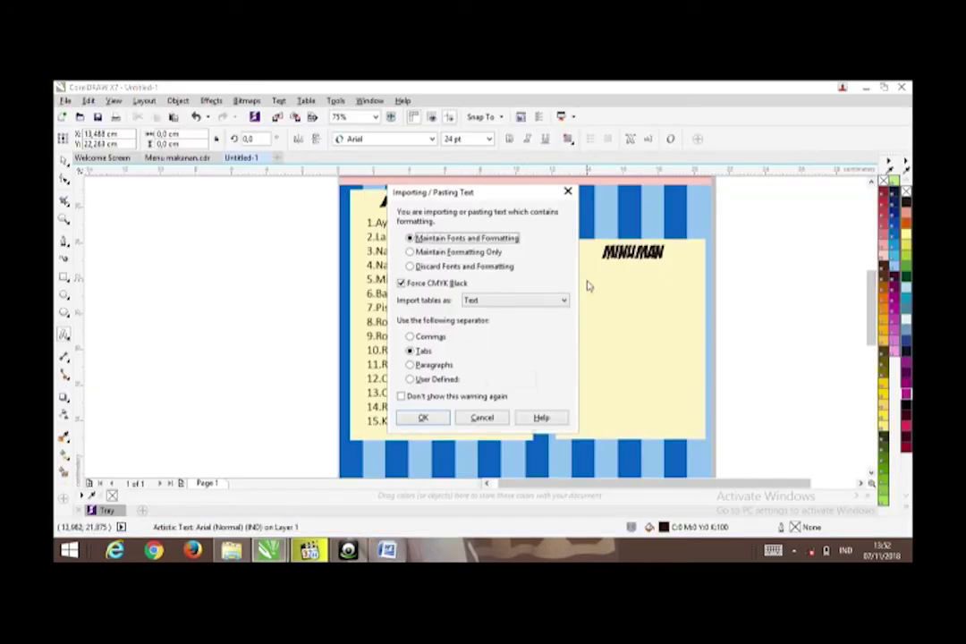
click(418, 419)
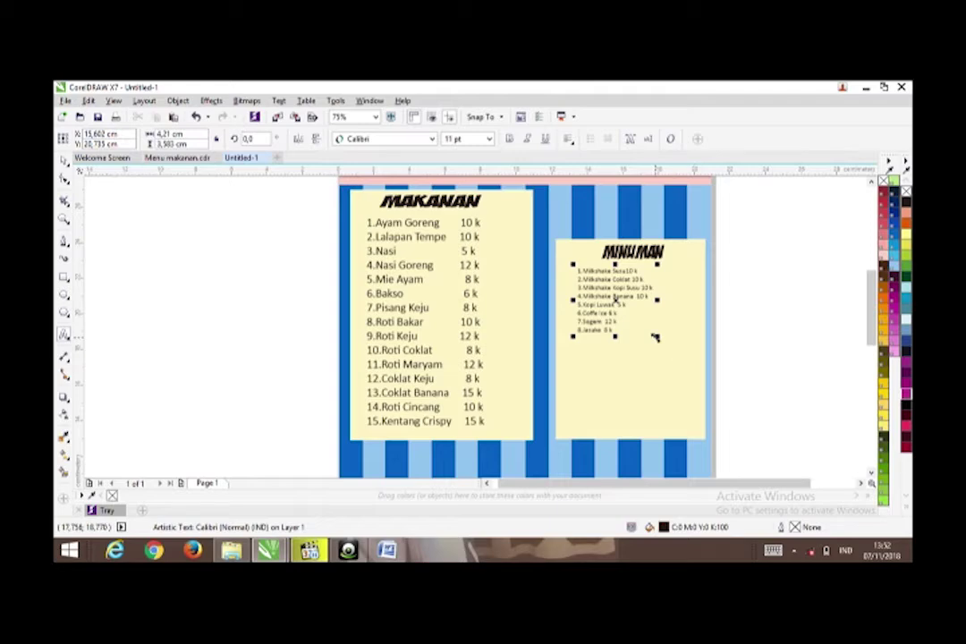
Step: Enlarge the drinks list to about 20.9 pt, center it in the "Minuman" rectangle and space its prices into a column
drag(655, 337, 625, 377)
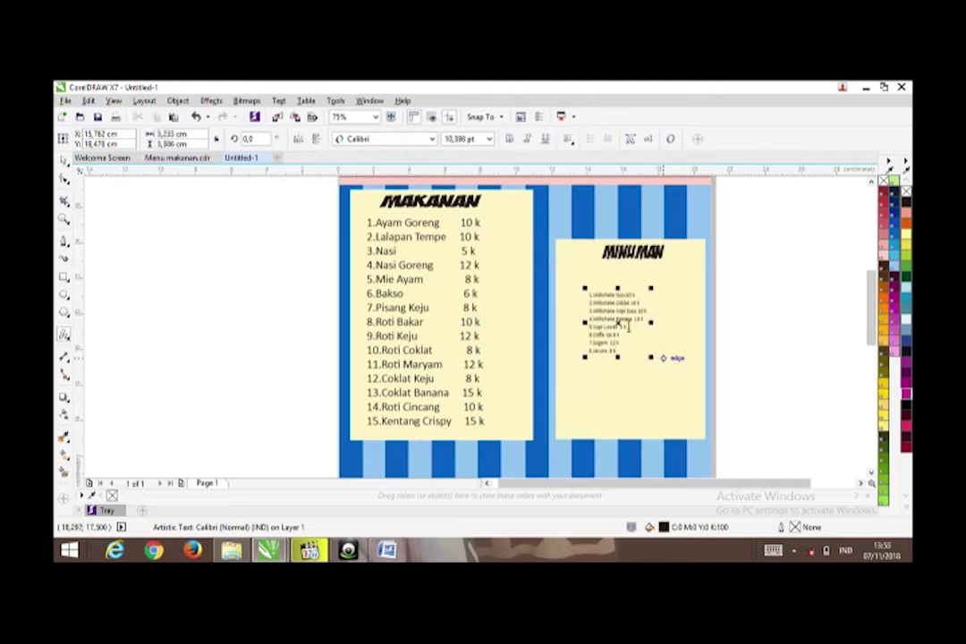
drag(618, 322, 599, 309)
mouse_move(633, 345)
mouse_down()
mouse_move(675, 392)
mouse_move(691, 433)
mouse_up()
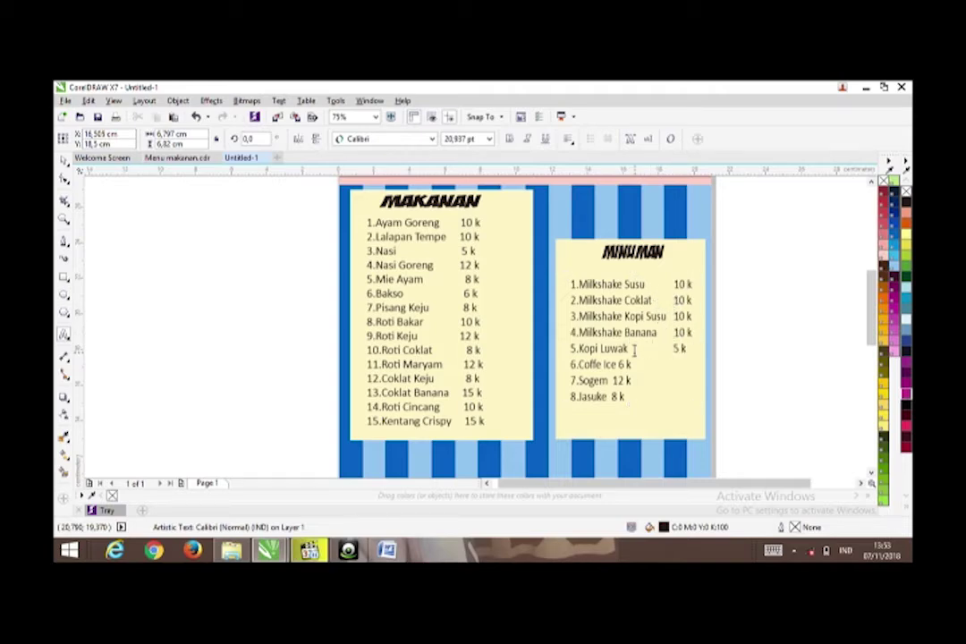
click(634, 350)
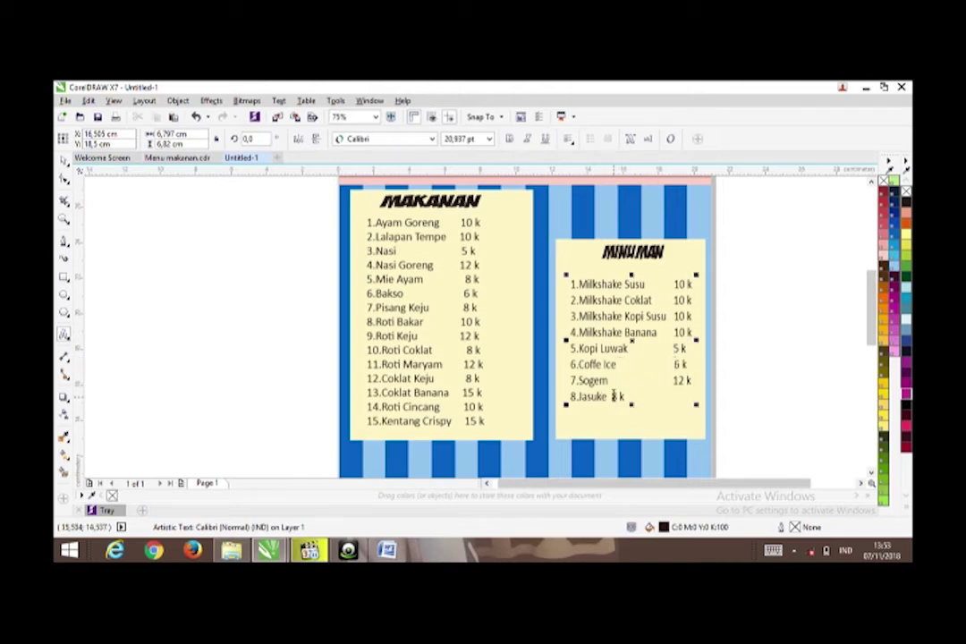
Step: Shorten the "Minuman" rectangle from below so its lower edge sits just under the "Jasuke" line
click(64, 161)
click(604, 436)
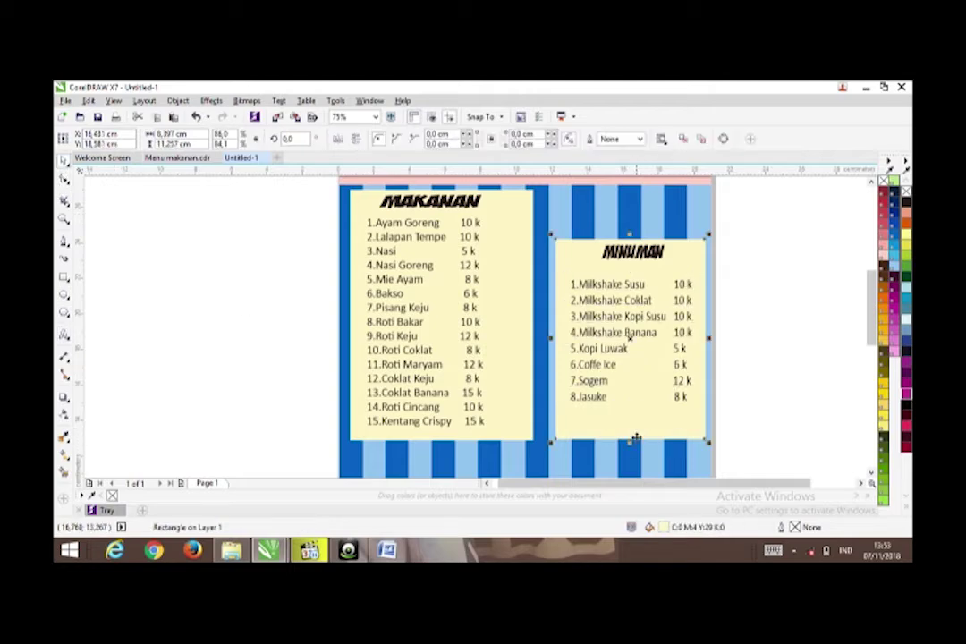
drag(630, 443, 629, 416)
click(789, 370)
Step: Switch to File Explorer and open the "Percetakan" folder inside "tugas produktif" on drive F:
click(376, 117)
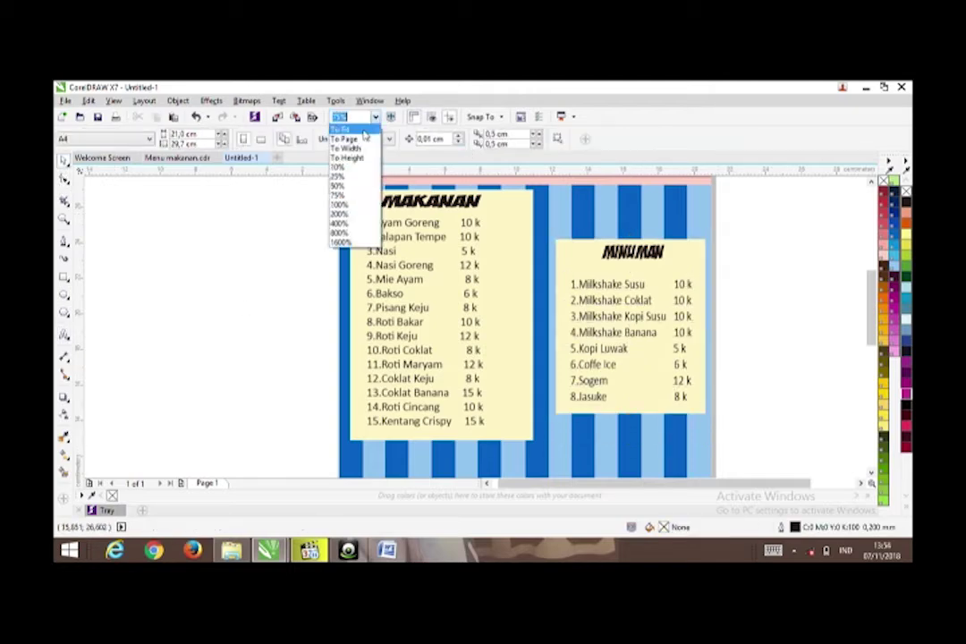
click(367, 138)
click(234, 549)
click(105, 334)
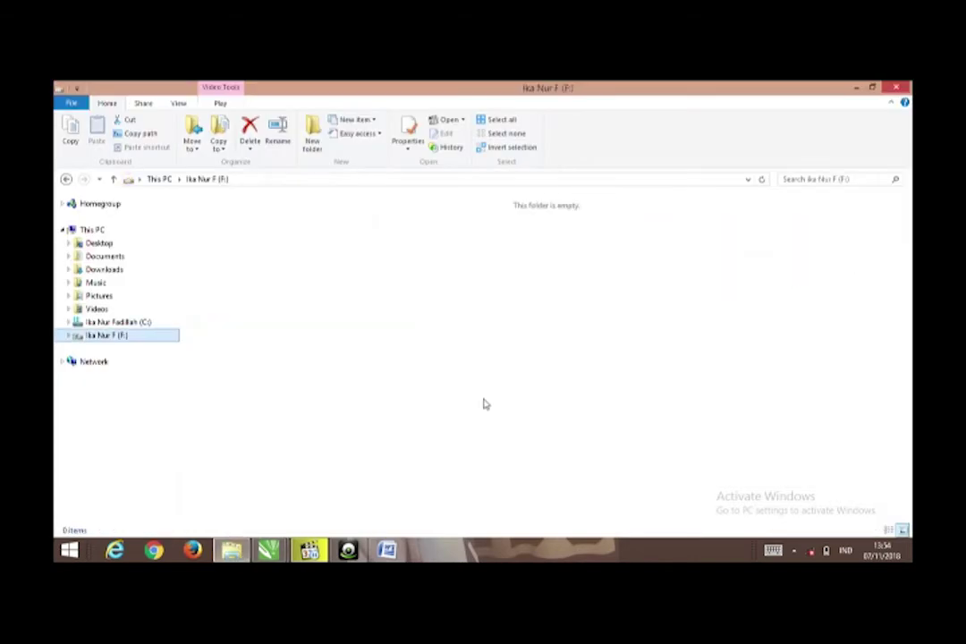
double_click(506, 335)
click(248, 299)
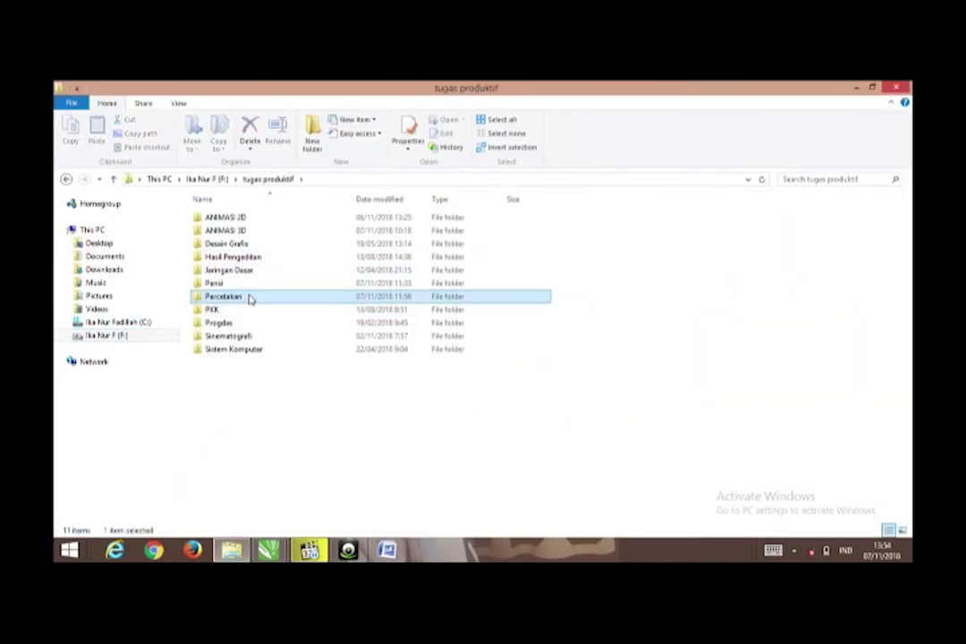
double_click(249, 299)
double_click(288, 321)
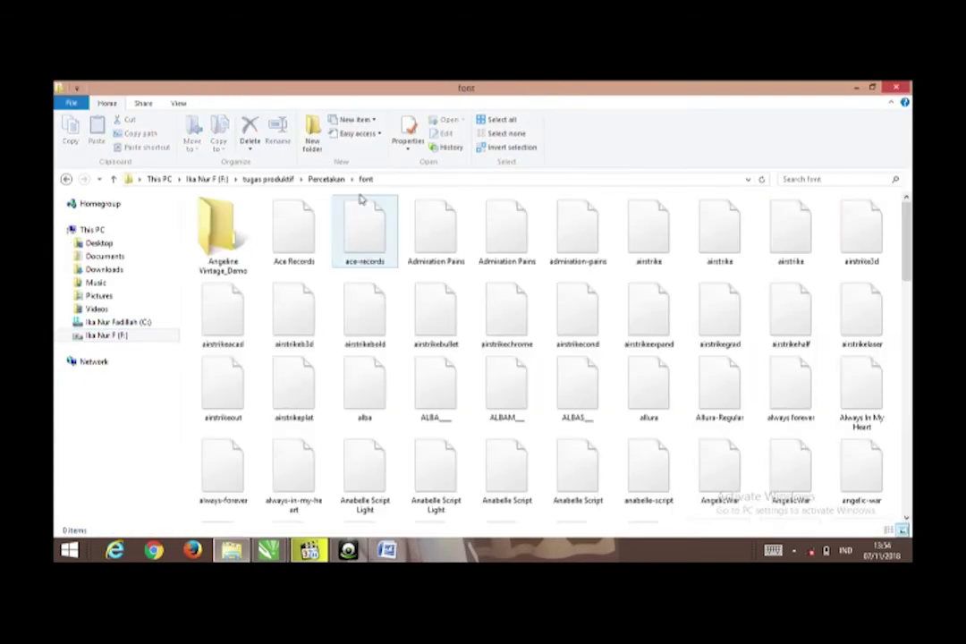
click(339, 181)
Step: Find and select the fried chicken photo "hindari-konsumsi-7-makanan" in the "Percetakan" folder
scroll(790, 367, down, 2)
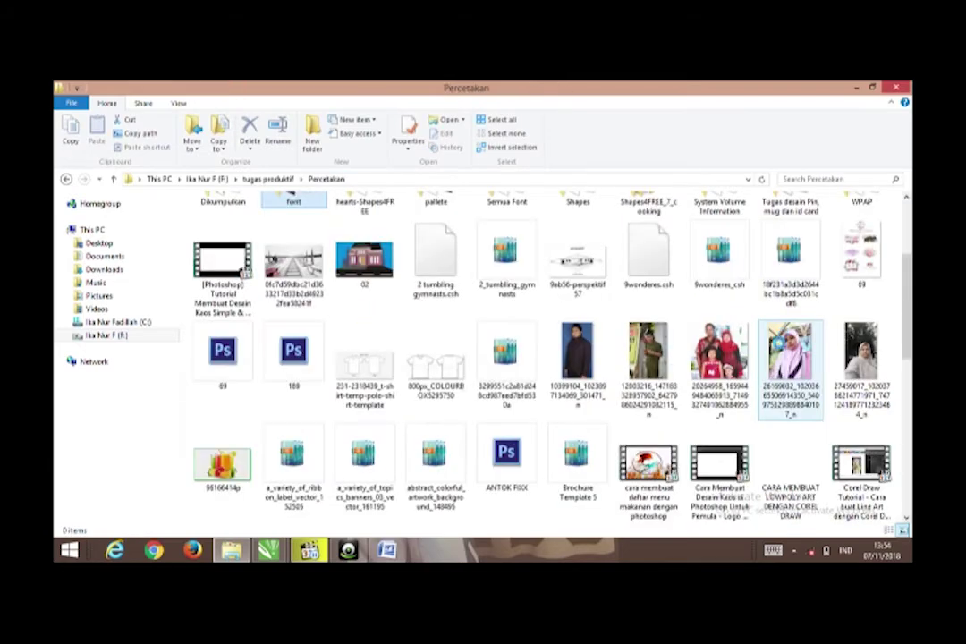
scroll(659, 417, down, 3)
scroll(226, 457, down, 4)
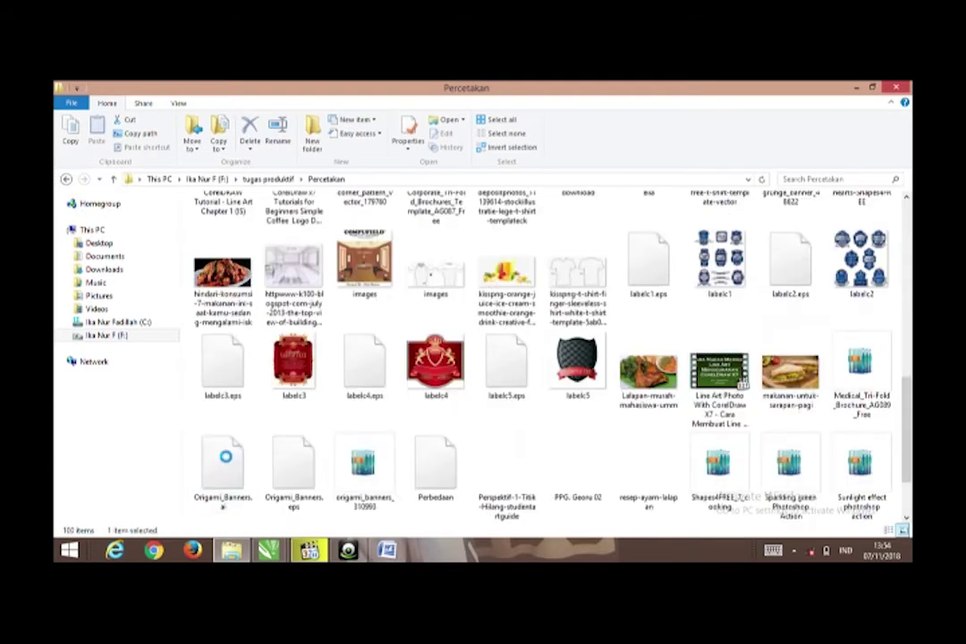
scroll(371, 260, up, 4)
scroll(232, 378, down, 2)
click(233, 378)
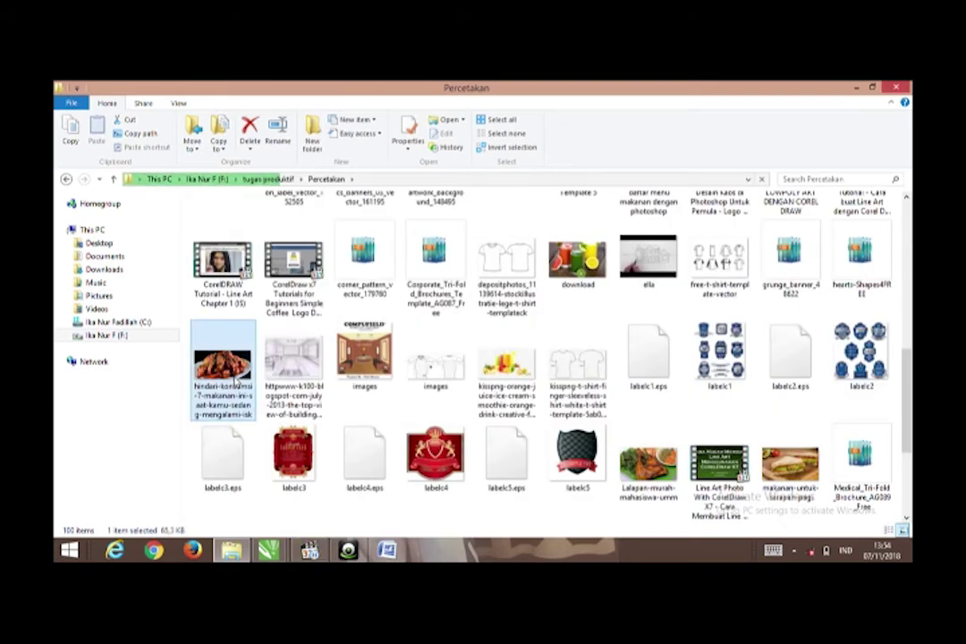
Step: Bring the chicken photo into the CorelDRAW menu, scale it to about 38.4%, tilt it about 15.9° and place it over the waves' left end
drag(280, 444, 272, 409)
drag(380, 354, 467, 378)
click(427, 416)
drag(431, 412, 432, 397)
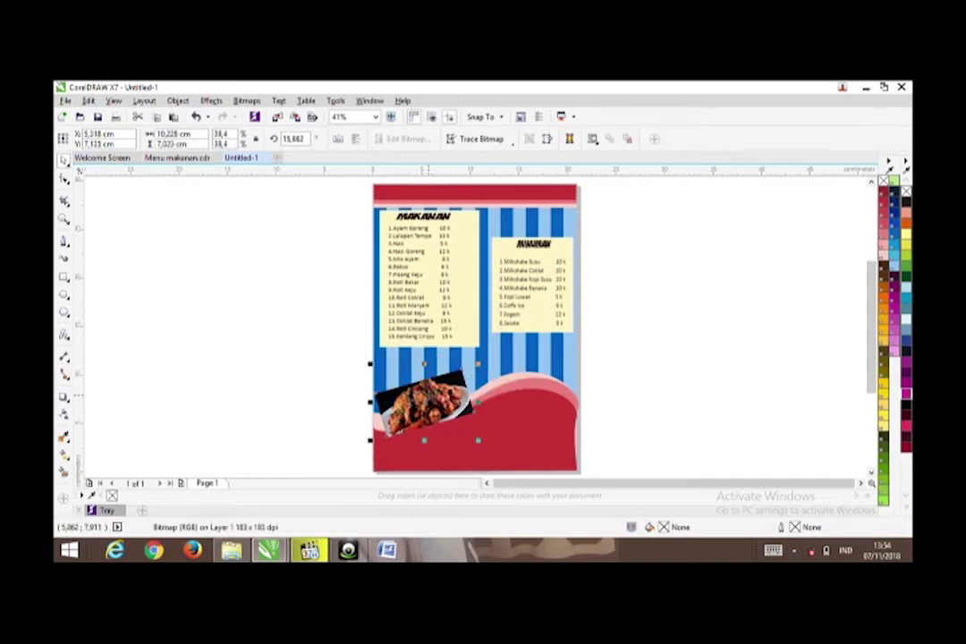
Step: Rotate the chicken photo nearly level, to about 359.3°, and enlarge it to about 10.5 × 5.8 cm
click(430, 396)
drag(478, 364, 479, 376)
drag(376, 377, 368, 372)
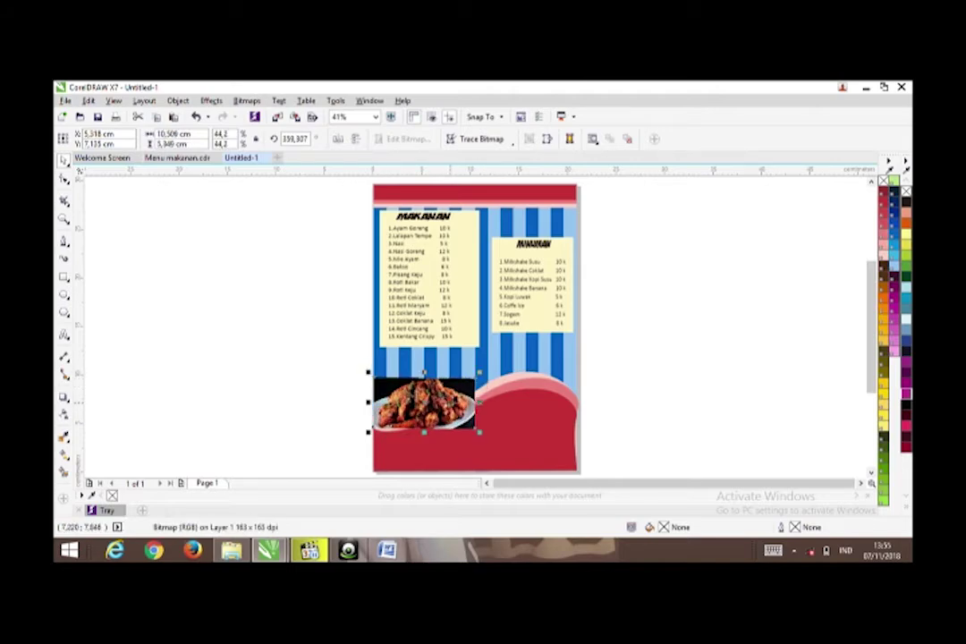
Step: Place the fried chicken photo behind the red waves and enlarge it to about 12.5 × 6.4 cm
right_click(456, 393)
mouse_move(564, 414)
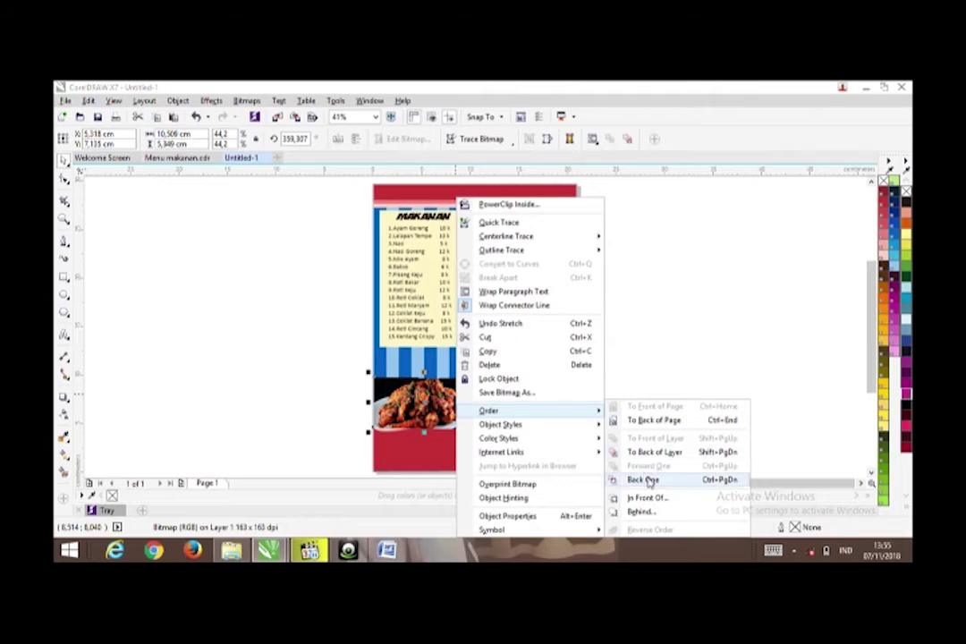
click(645, 513)
click(498, 379)
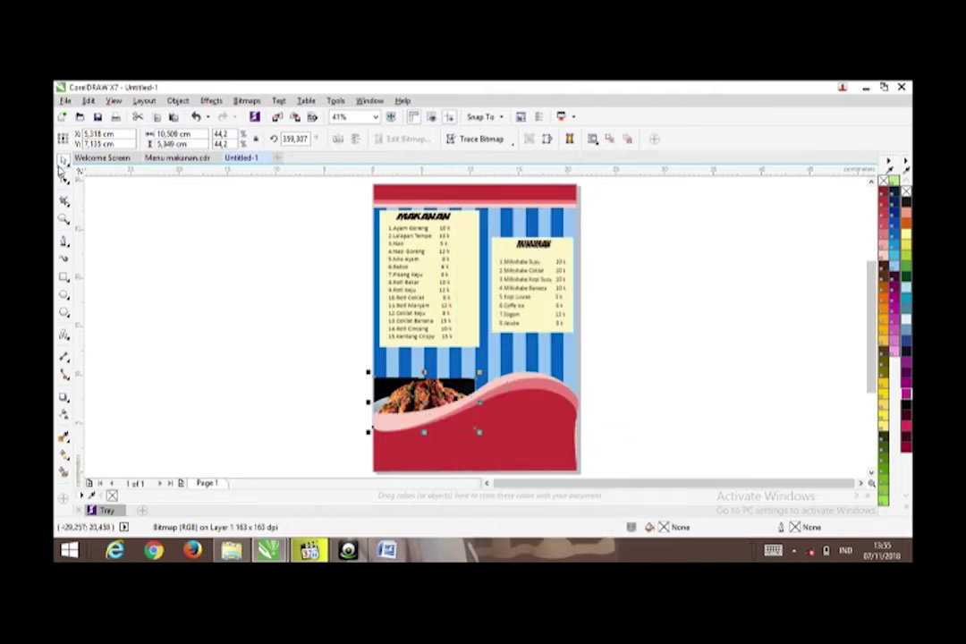
drag(369, 372, 369, 359)
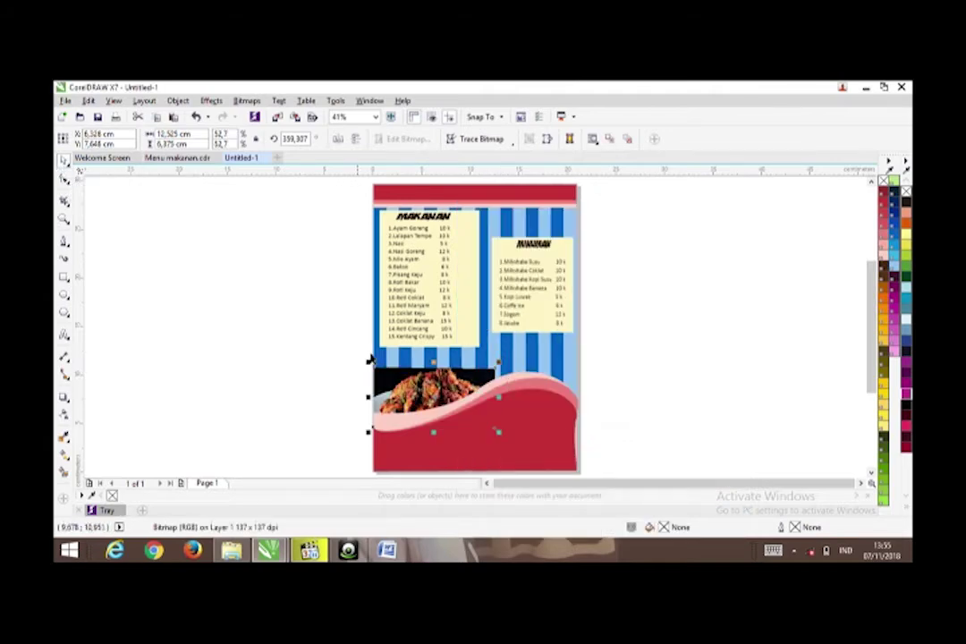
Step: Bring in the "Lalapan-murah-mahasiswa-umm" photo from File Explorer, scale it to about 79.9% and place it above the fried chicken's left part
click(230, 549)
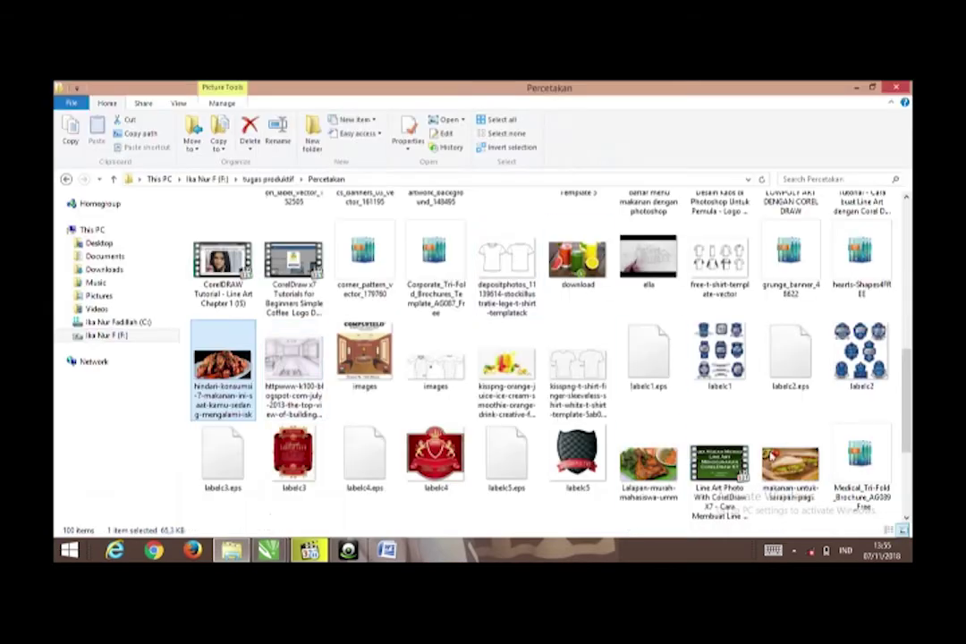
drag(648, 461, 308, 388)
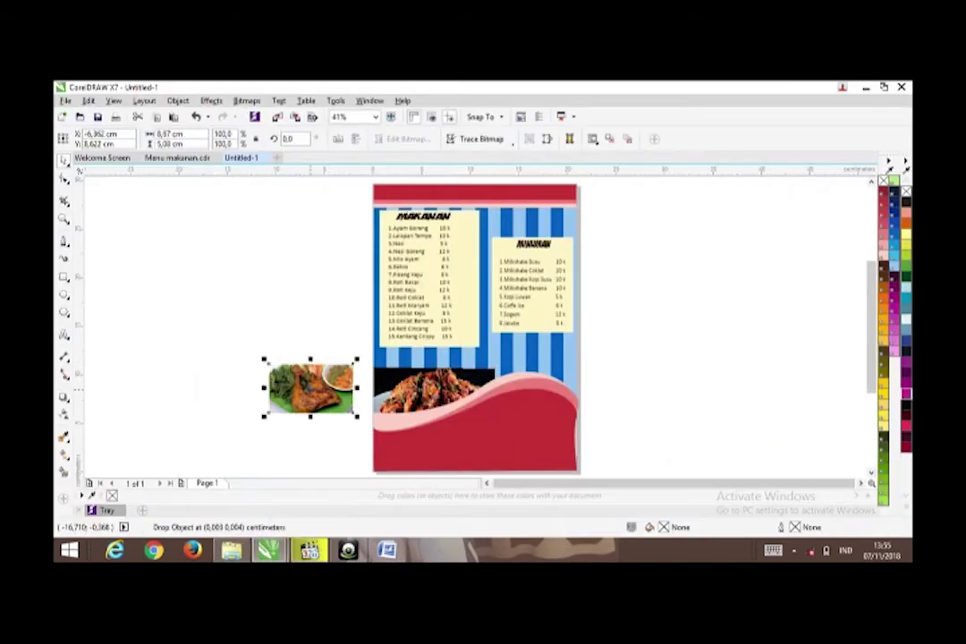
drag(418, 362, 451, 340)
drag(434, 359, 425, 359)
Step: Order the grilled chicken photo behind the cream "Makanan" panel
right_click(426, 359)
mouse_move(464, 410)
click(614, 509)
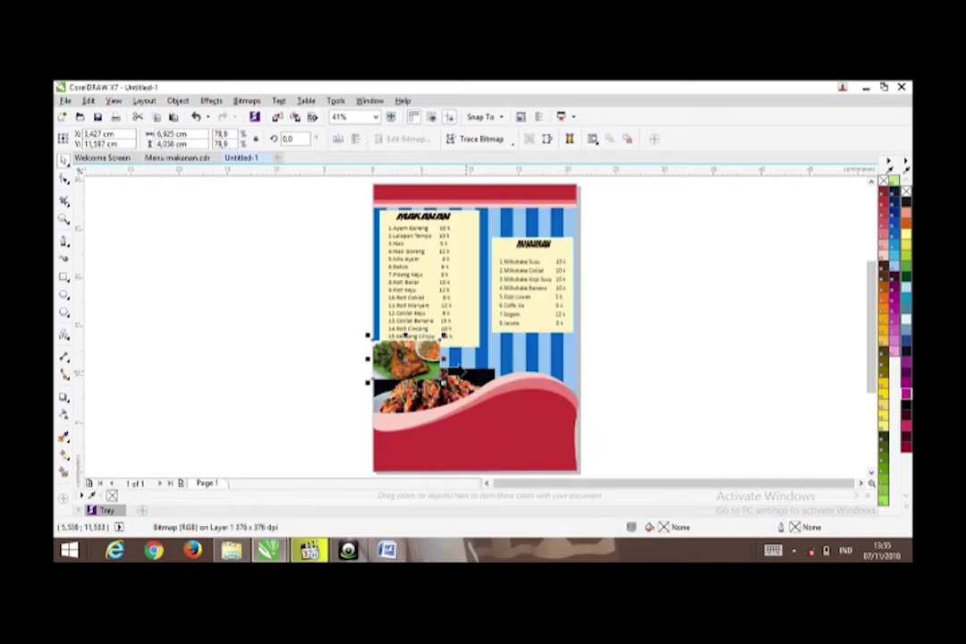
click(404, 333)
key(ctrl+z)
right_click(403, 350)
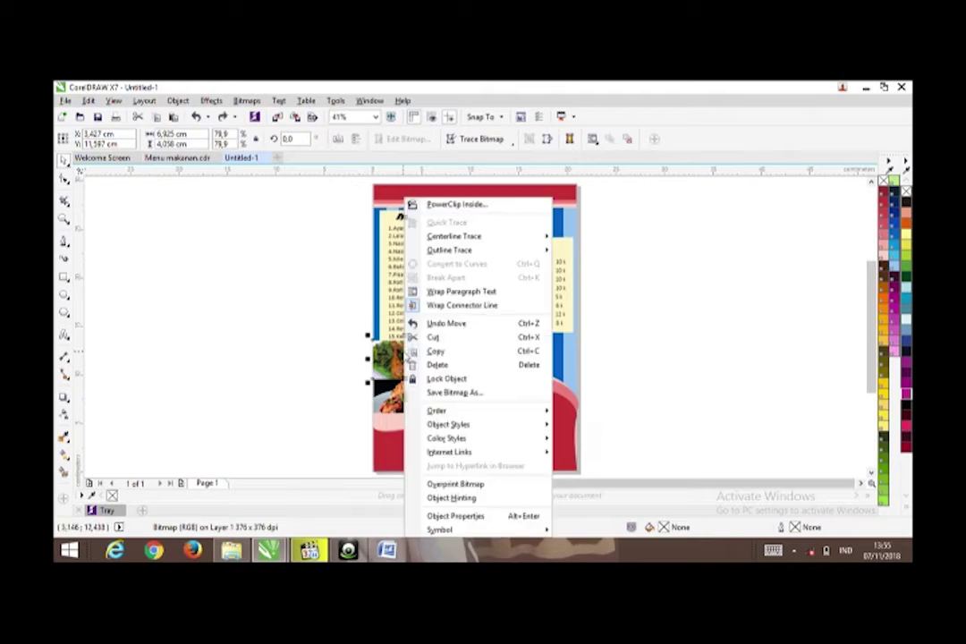
mouse_move(512, 413)
click(591, 509)
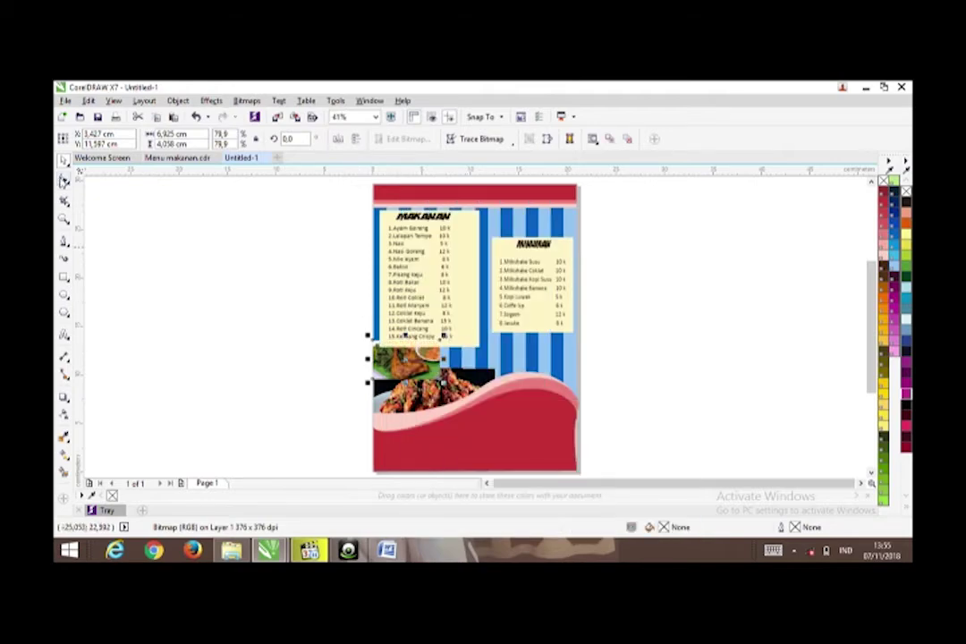
click(406, 359)
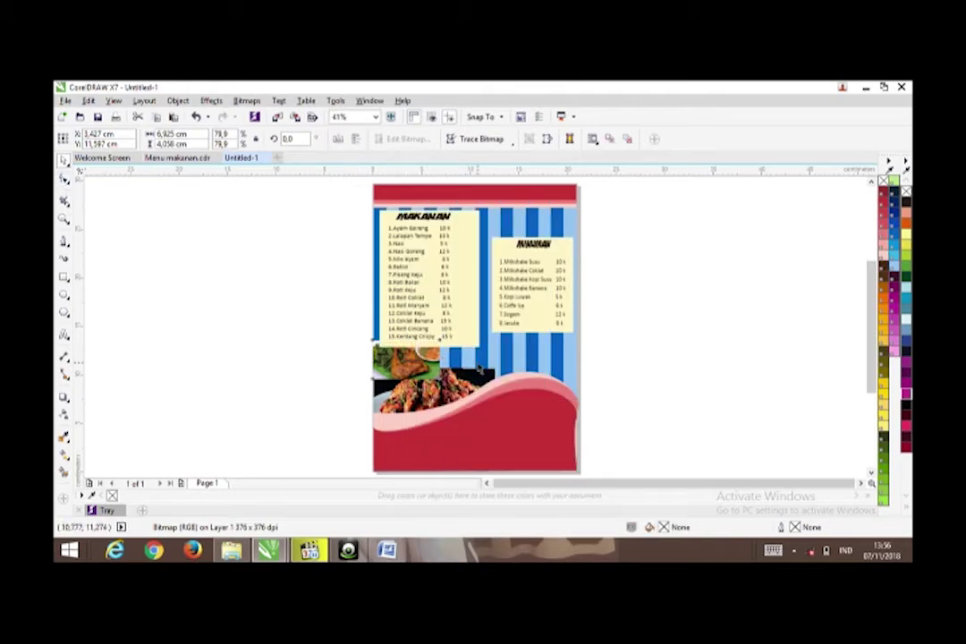
Step: Bring in the sandwich photo "makanan-untuk-sarapan-pagi", scale it to about 19% and place it right of the grilled chicken photo
click(232, 550)
drag(790, 463, 326, 397)
drag(431, 338, 499, 340)
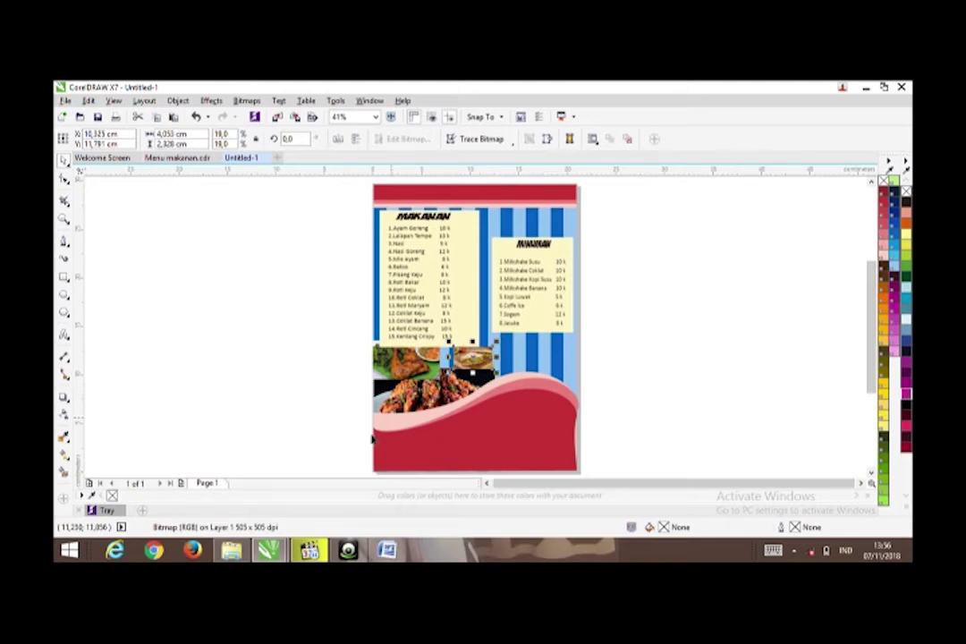
Step: Bring in a fruit juice picture from the "Percetakan" folder, scale it to about 54.1% and place it just below the "Minuman" panel
click(230, 549)
drag(506, 220, 551, 213)
drag(531, 345, 525, 341)
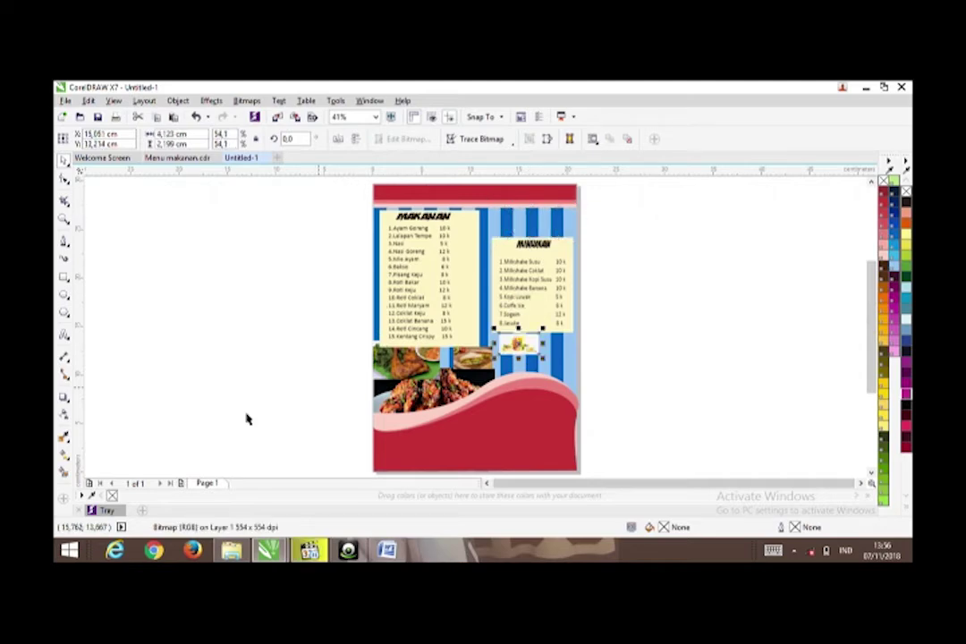
Step: Bring in the juice photo "download" at 100% and place it near the page's right edge, above the waves
click(231, 550)
scroll(601, 331, up, 1)
drag(577, 235, 302, 422)
drag(547, 362, 548, 361)
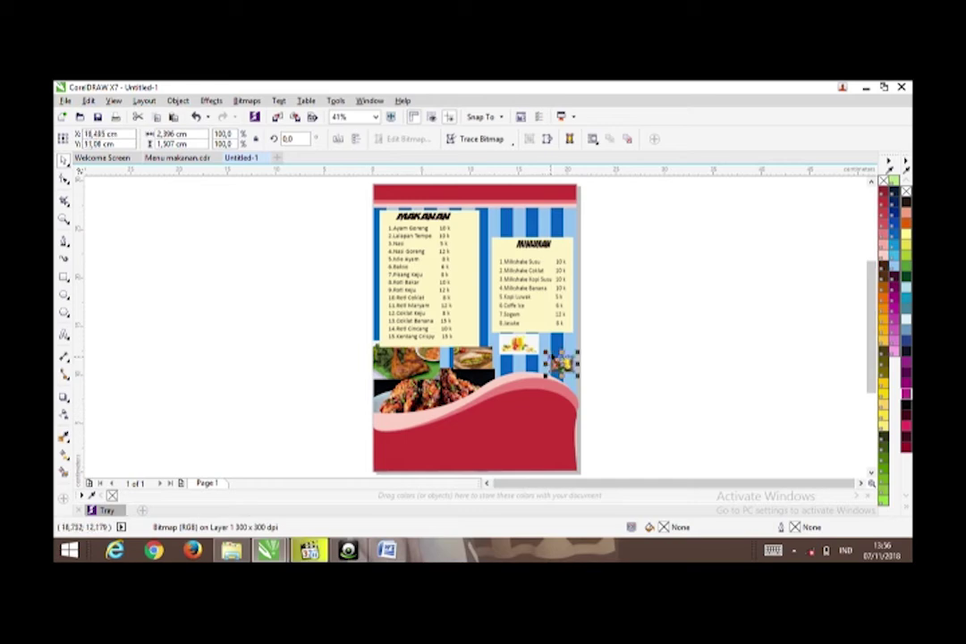
scroll(560, 363, up, 2)
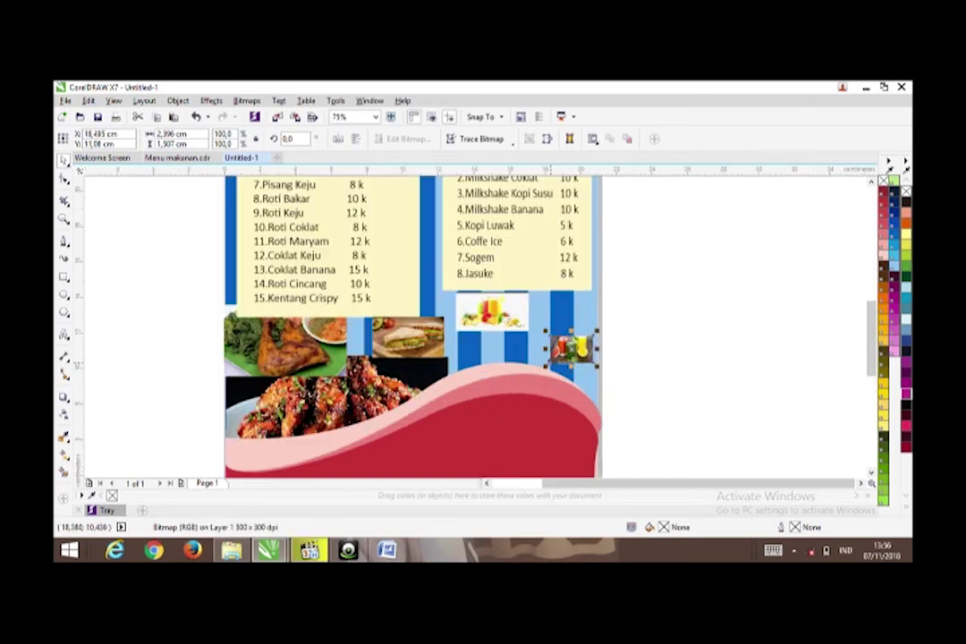
click(637, 321)
scroll(636, 318, down, 2)
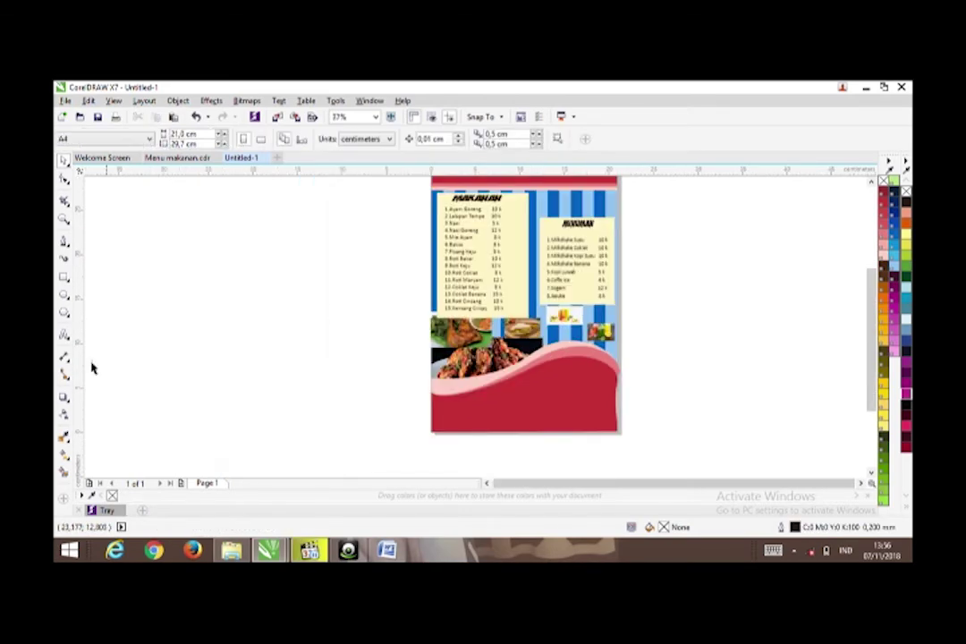
Step: Select all three wave shapes and reduce their height by lowering their top edge
click(546, 402)
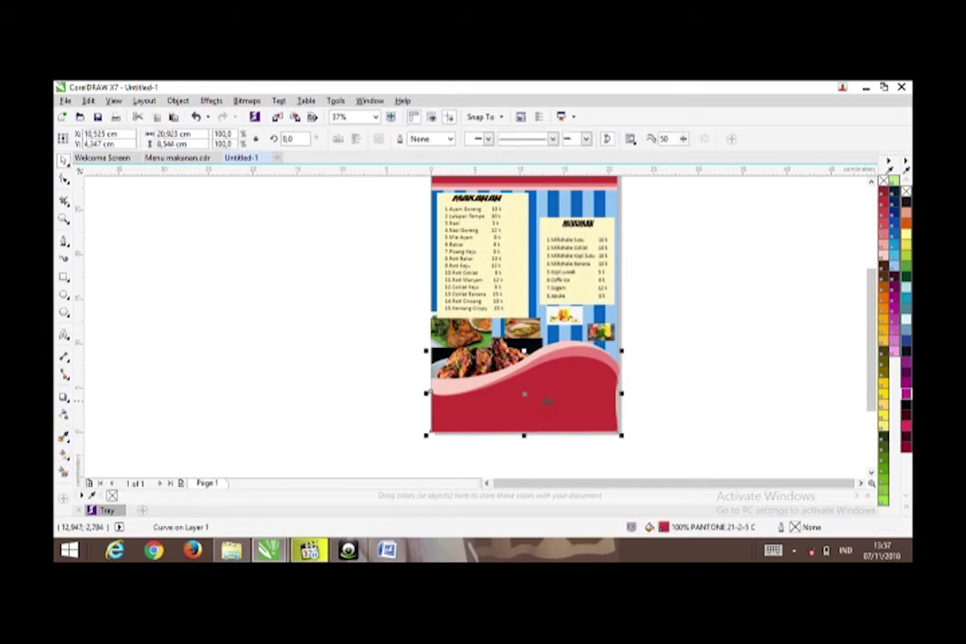
shift+click(568, 346)
shift+click(569, 340)
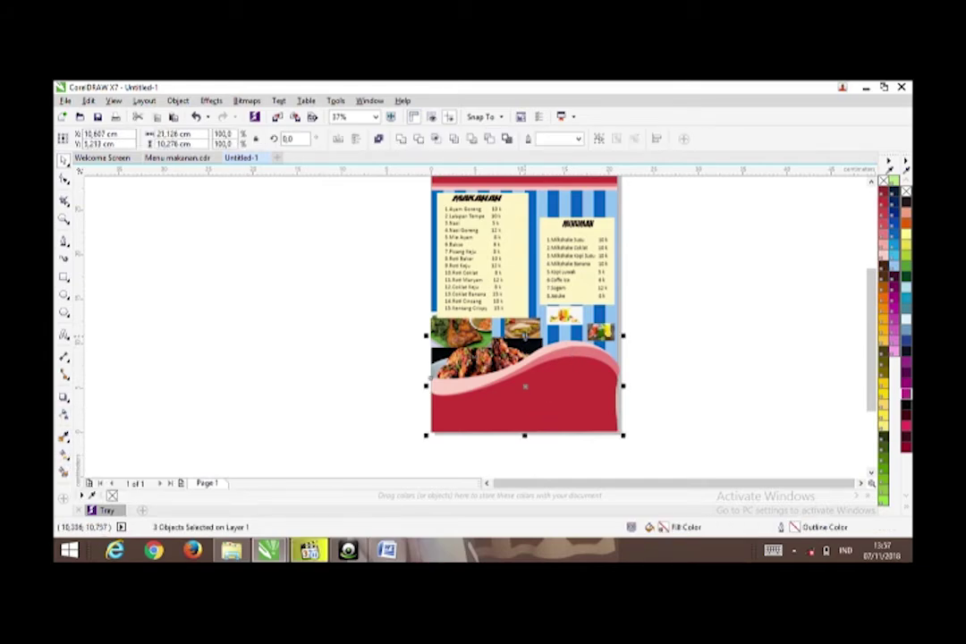
drag(525, 335, 526, 363)
Step: Move the fried chicken photo down to meet the waves and nudge it right to align with the page's left edge
drag(525, 362, 483, 377)
click(489, 364)
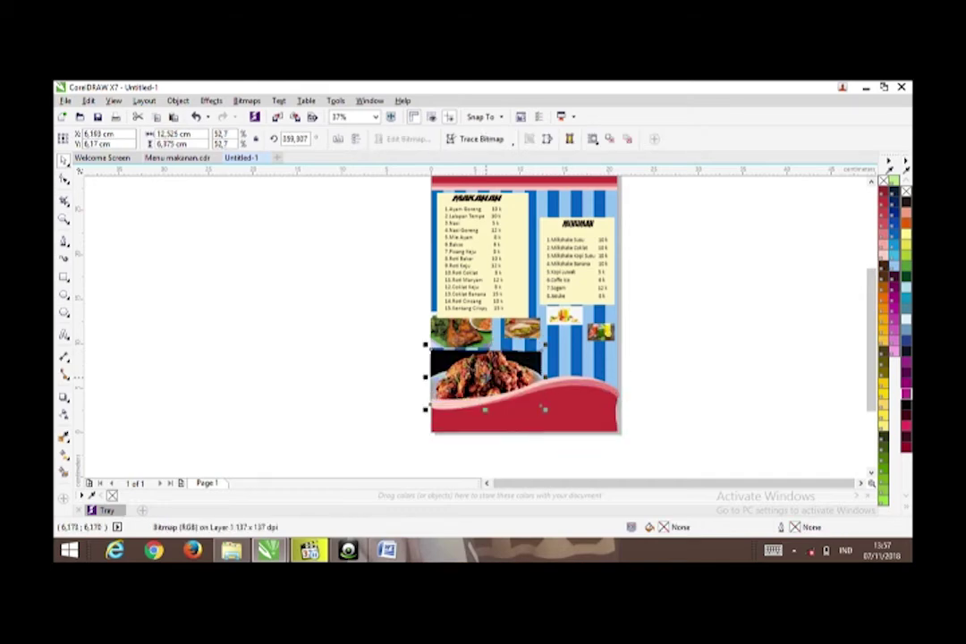
key(Right)
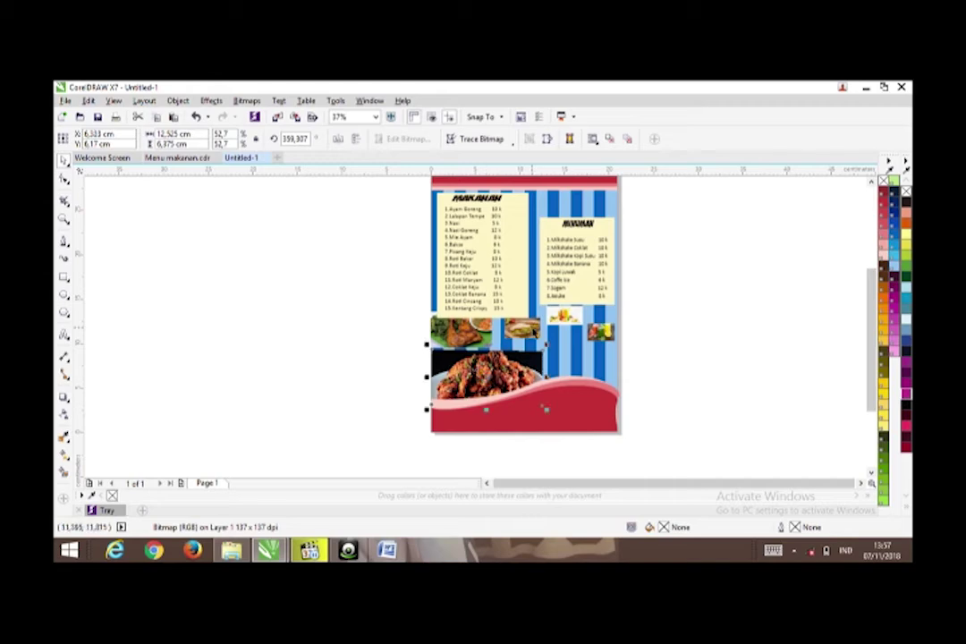
Step: Move the sandwich photo below the first juice picture and shrink the grilled chicken photo to about 48.1%, clear of the "Makanan" panel
drag(530, 330, 570, 350)
mouse_move(462, 331)
mouse_down()
mouse_move(482, 332)
mouse_move(479, 320)
mouse_move(468, 324)
mouse_up()
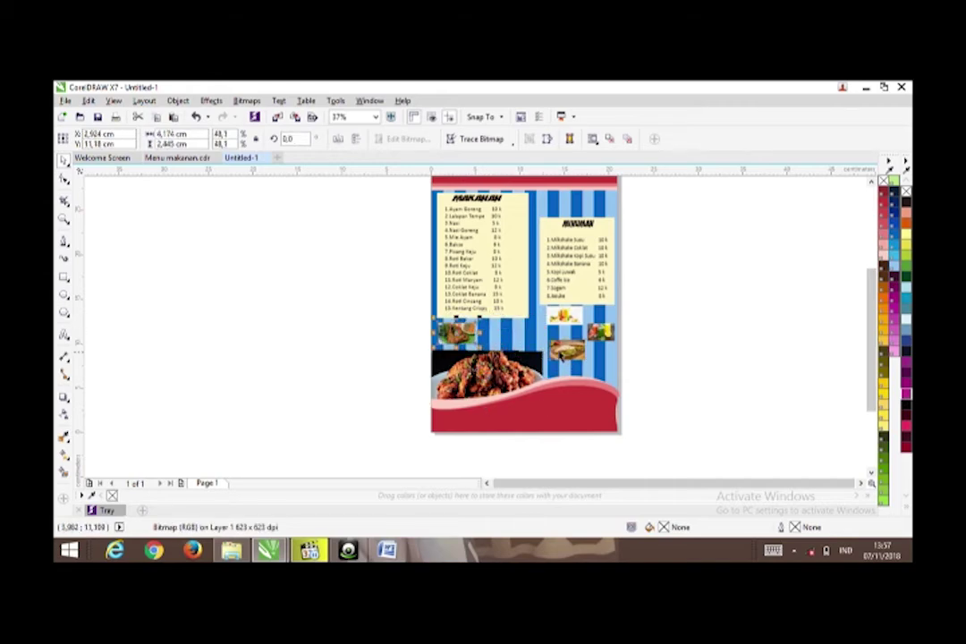
Step: Bring in another juice picture from File Explorer, scale it to about 63.8% and place it right of the grilled chicken photo
click(231, 549)
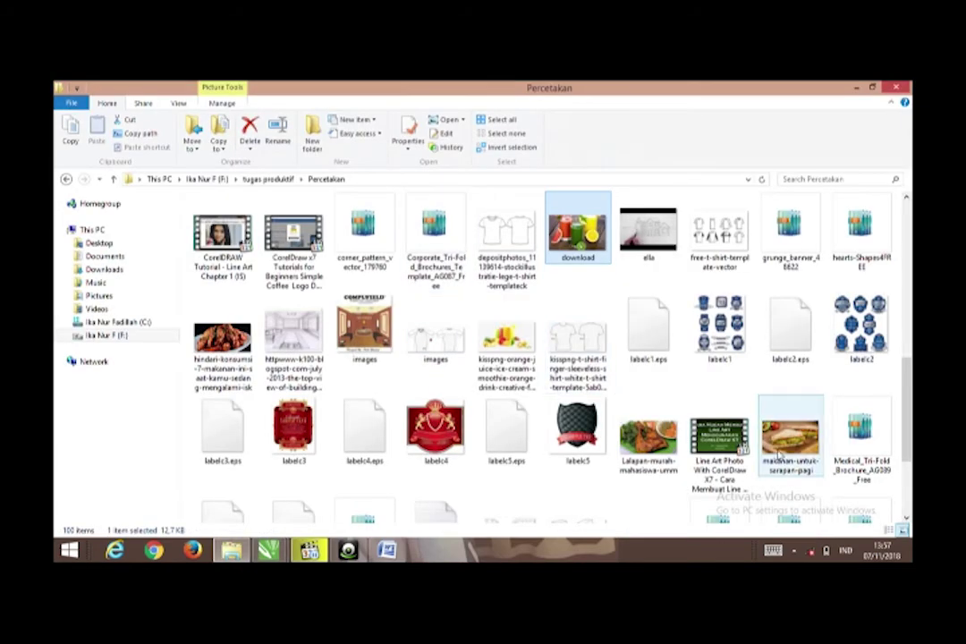
scroll(751, 442, up, 2)
drag(222, 338, 438, 340)
scroll(510, 329, up, 2)
scroll(515, 335, up, 1)
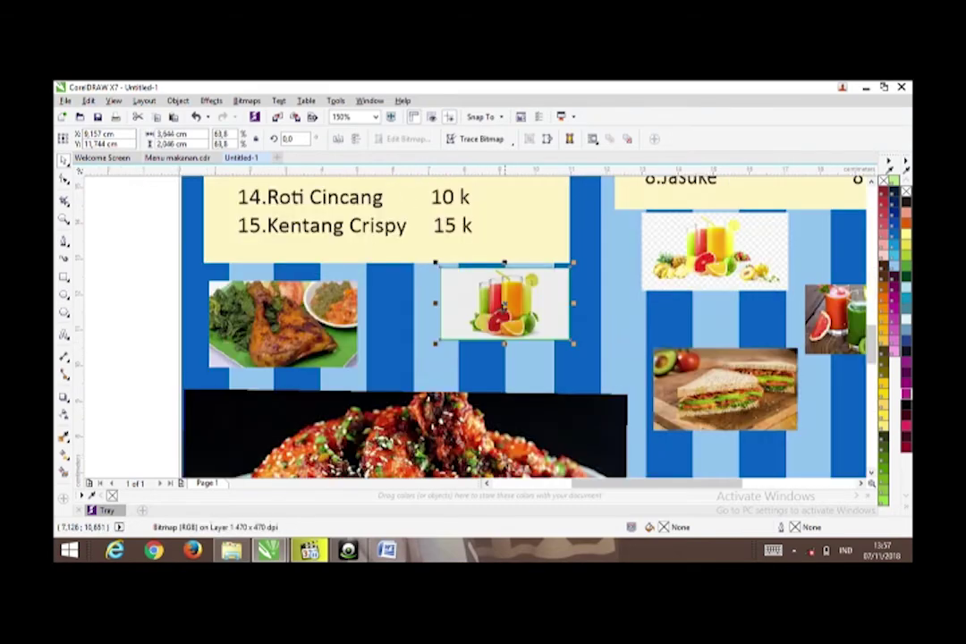
drag(504, 304, 481, 324)
scroll(481, 324, down, 2)
click(375, 117)
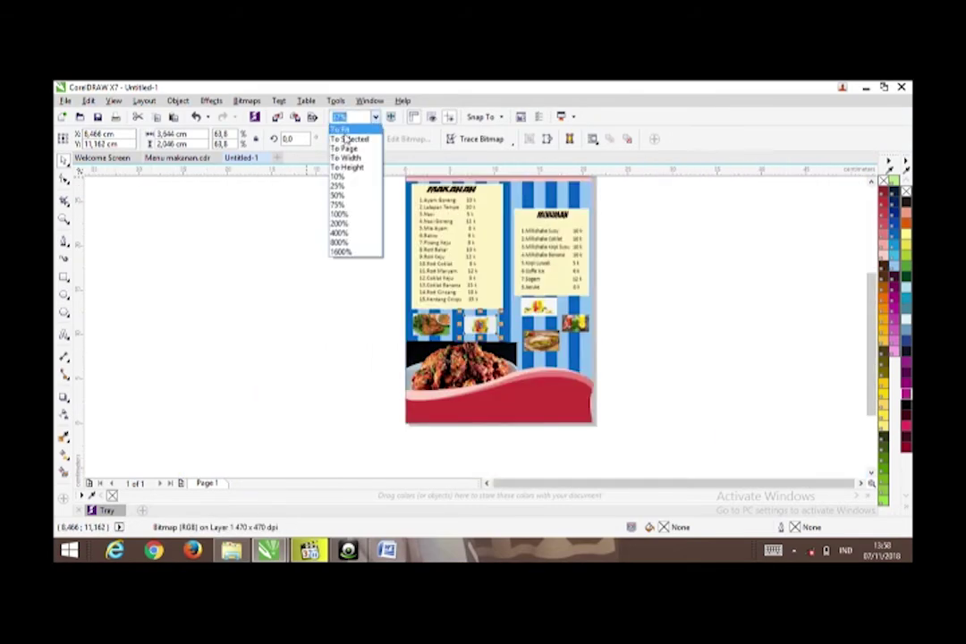
click(345, 132)
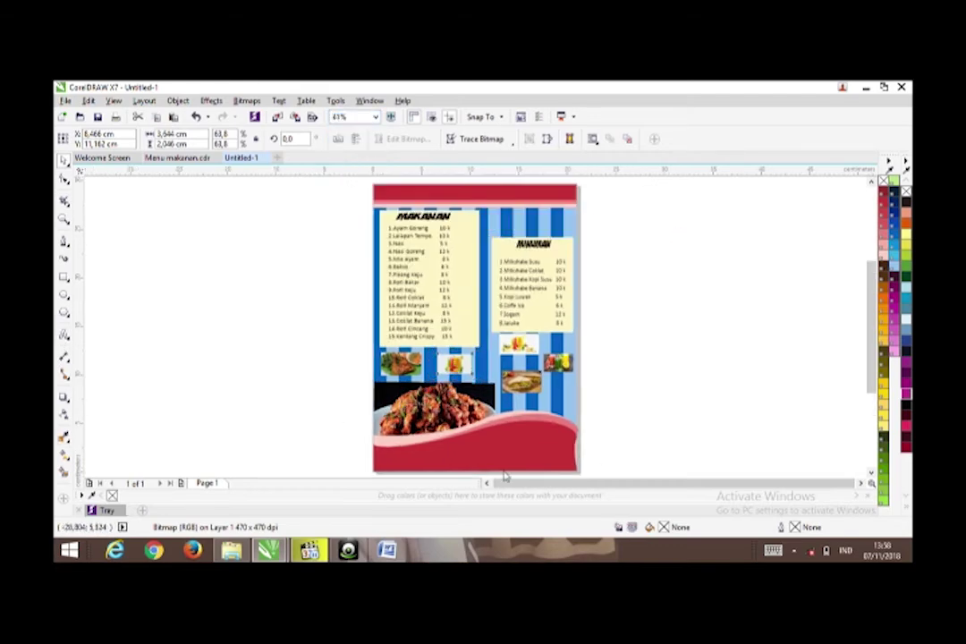
Step: Add a "CP :" contact line with the phone number at the red wave's lower left and fill it white
click(63, 333)
click(380, 284)
text(CP)
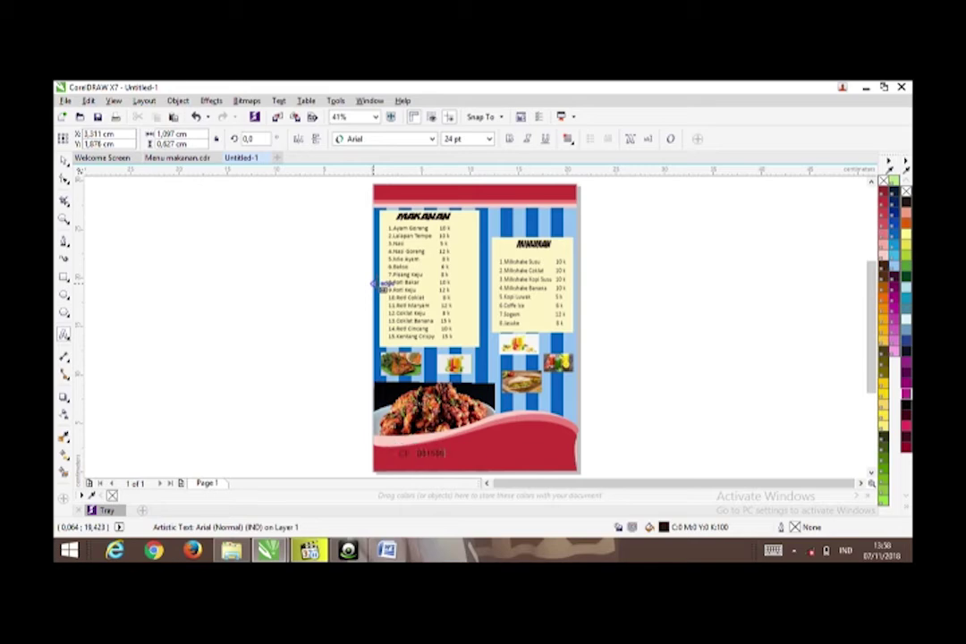
click(304, 261)
click(63, 160)
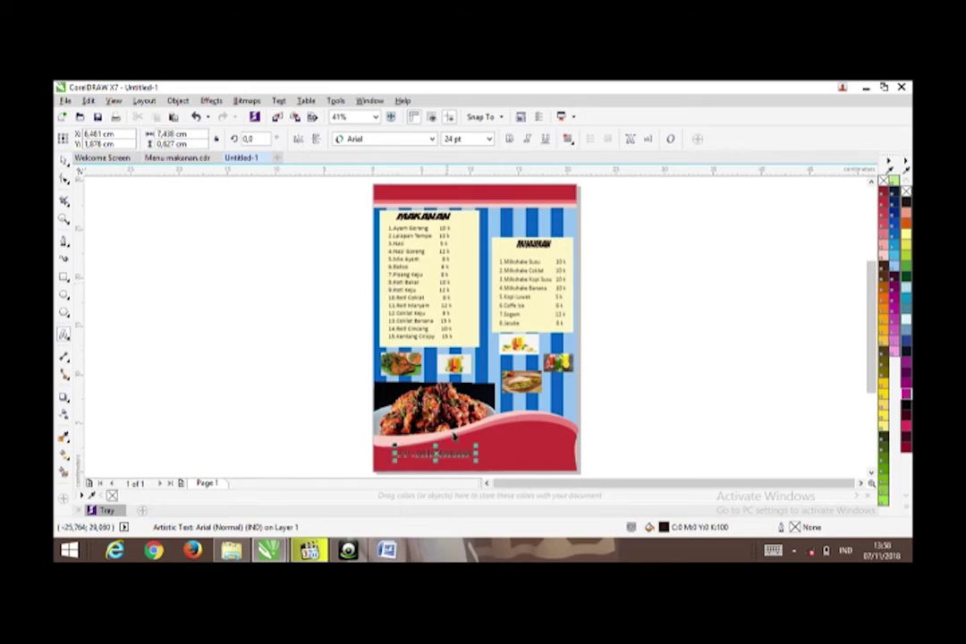
drag(437, 454, 419, 459)
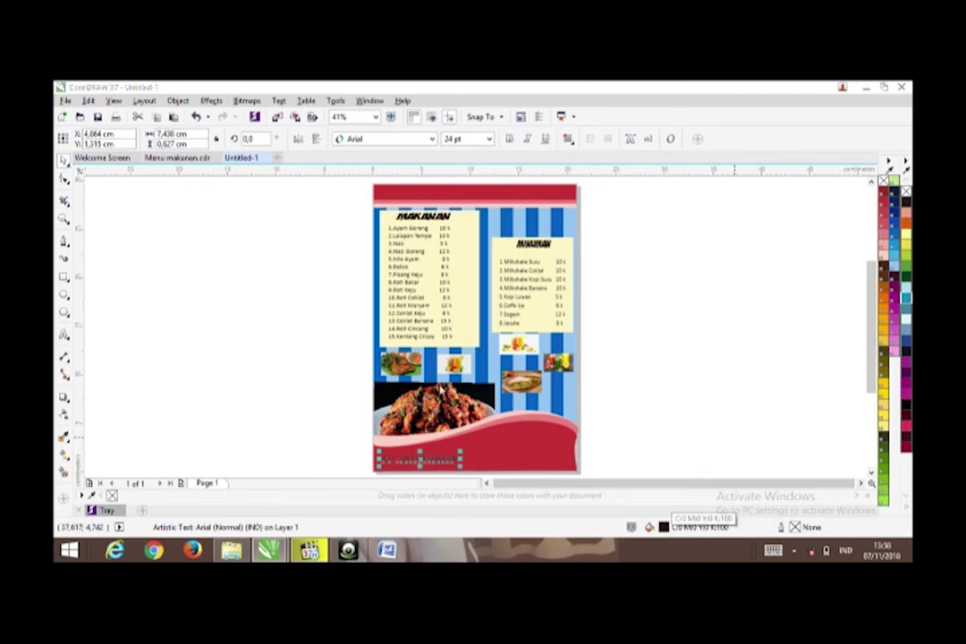
double_click(663, 527)
click(567, 365)
Step: Set the contact line's font to Brrrr, stretch it to about 8.7 × 1.4 cm and place it in the red wave's lower-left area
click(433, 140)
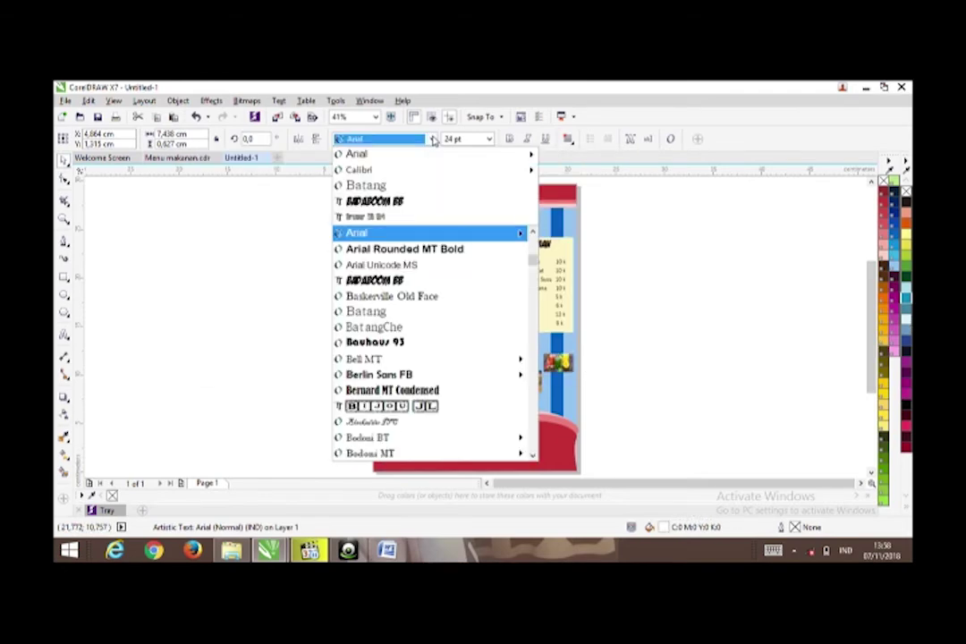
click(440, 217)
click(432, 140)
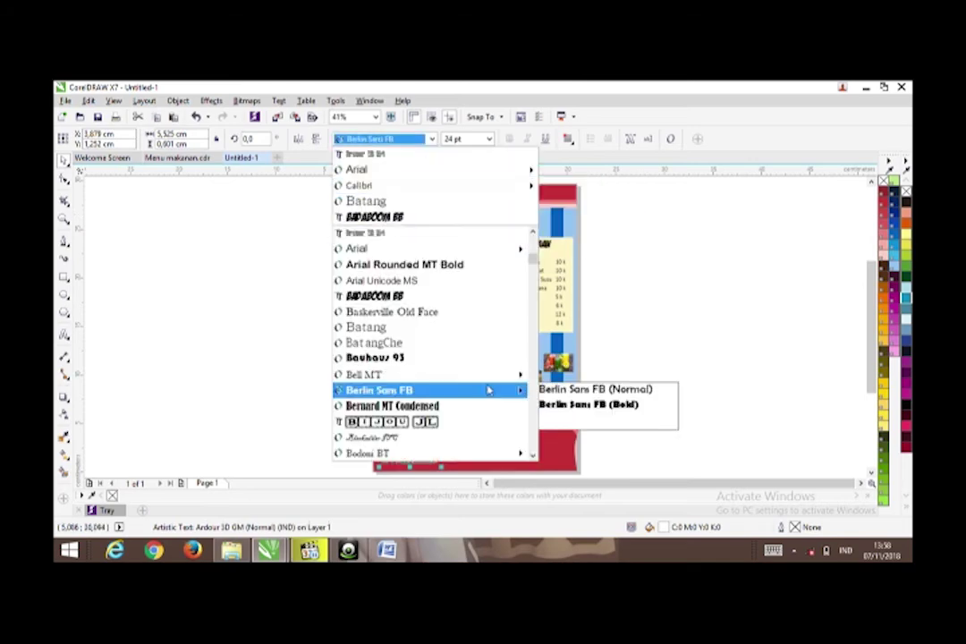
scroll(427, 422, down, 5)
click(427, 344)
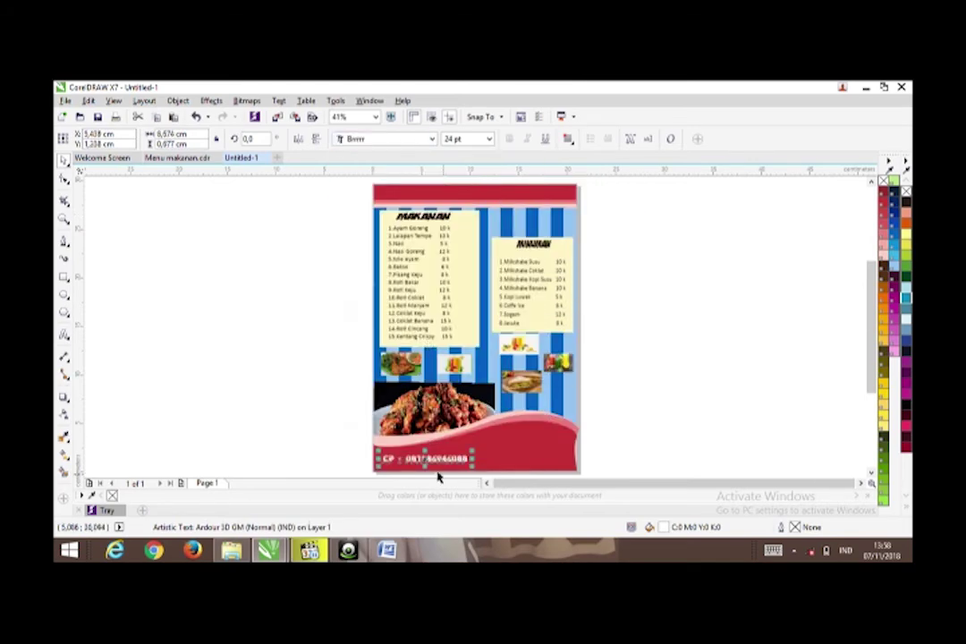
scroll(438, 473, up, 2)
mouse_move(418, 438)
mouse_down()
mouse_move(412, 427)
mouse_move(408, 445)
mouse_up()
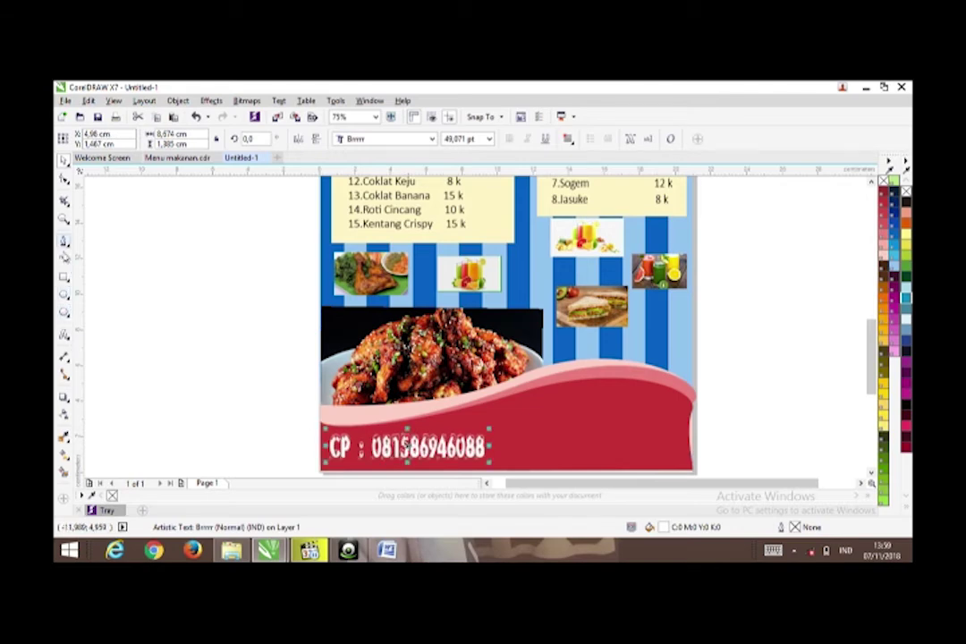
Step: Add the text "Terima Pesanan" on two lines in the right part of the red wave
key(F8)
click(582, 404)
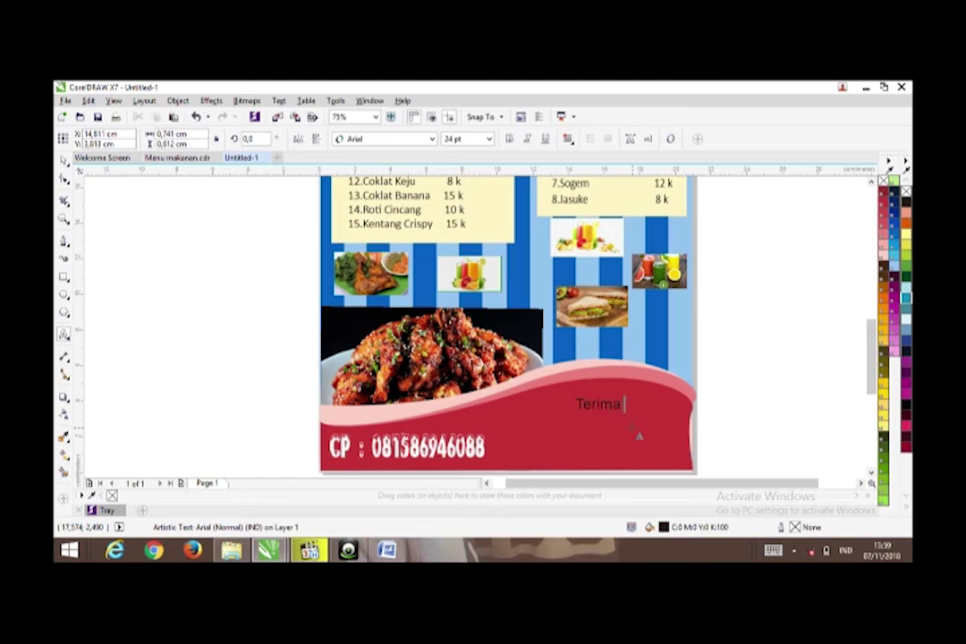
key(ctrl+space)
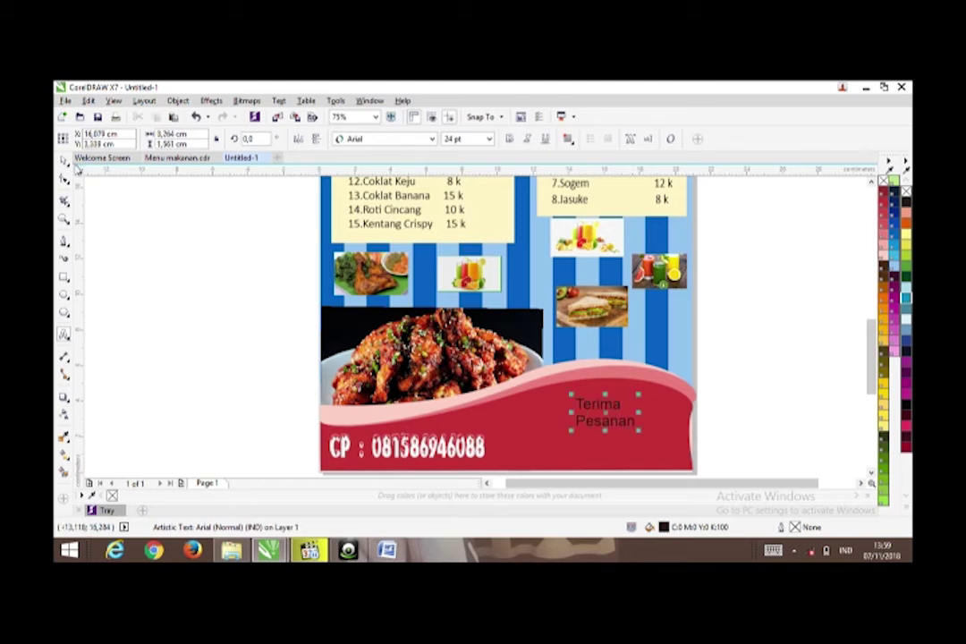
Step: Enlarge the "Terima Pesanan" text to about 53.6 pt, rotate it about 26.4° and position it over the waves' right part
drag(642, 394, 692, 360)
click(607, 409)
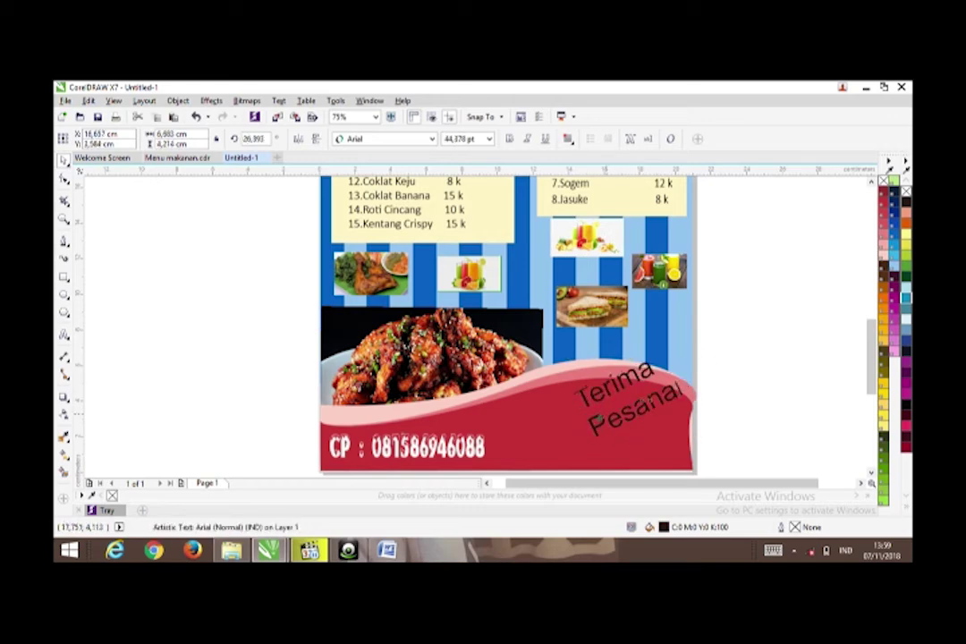
drag(636, 402, 605, 420)
drag(667, 377, 693, 360)
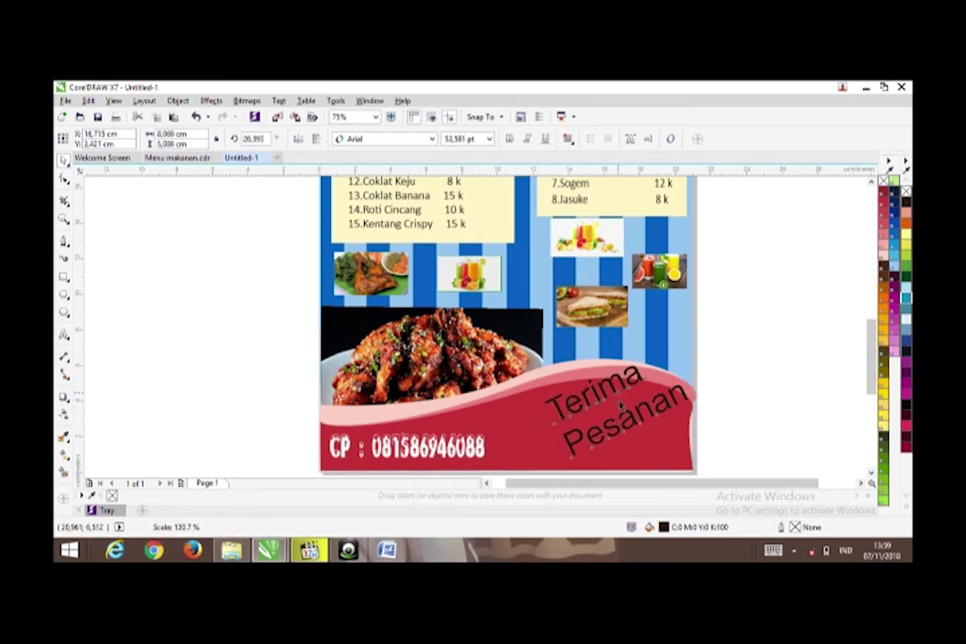
drag(616, 411, 603, 412)
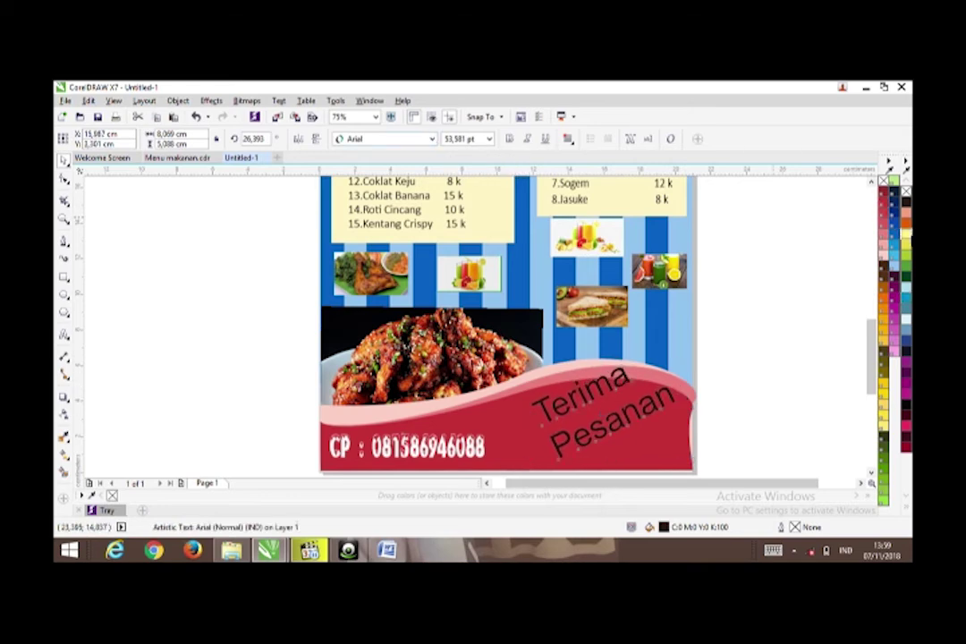
Step: Fill the "Terima Pesanan" text pale yellow (C0 M0 Y55 K0), set its font to ClowningWayText and enlarge it to about 62.9 pt
click(906, 237)
click(432, 139)
scroll(468, 259, down, 8)
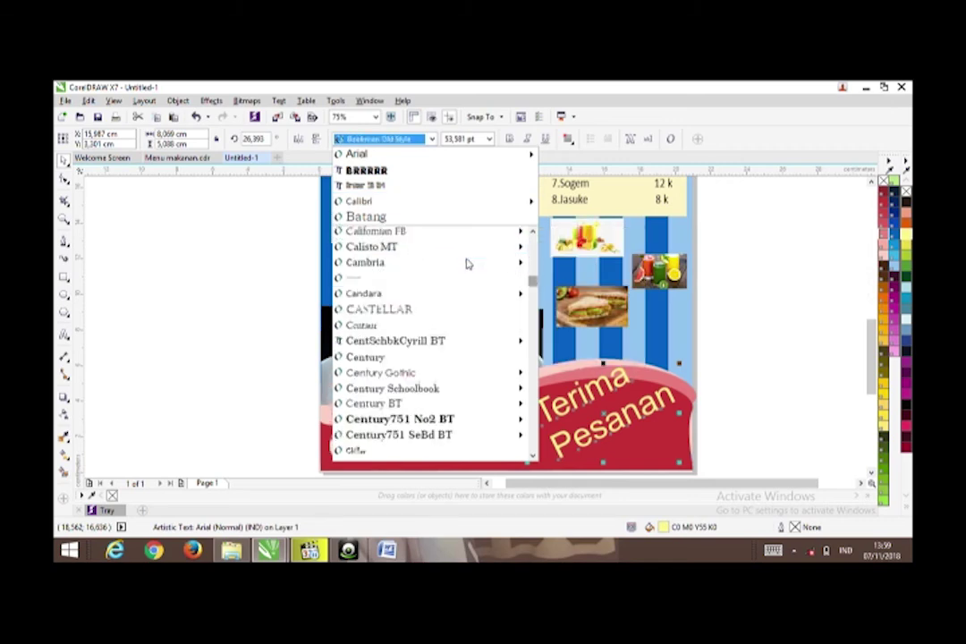
scroll(456, 358, down, 1)
click(447, 438)
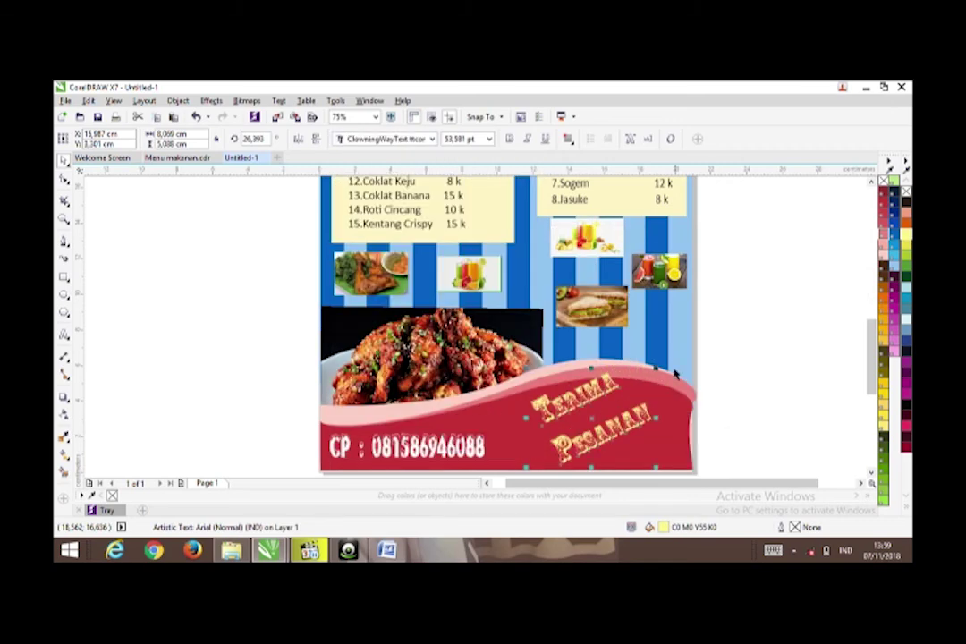
drag(658, 367, 684, 350)
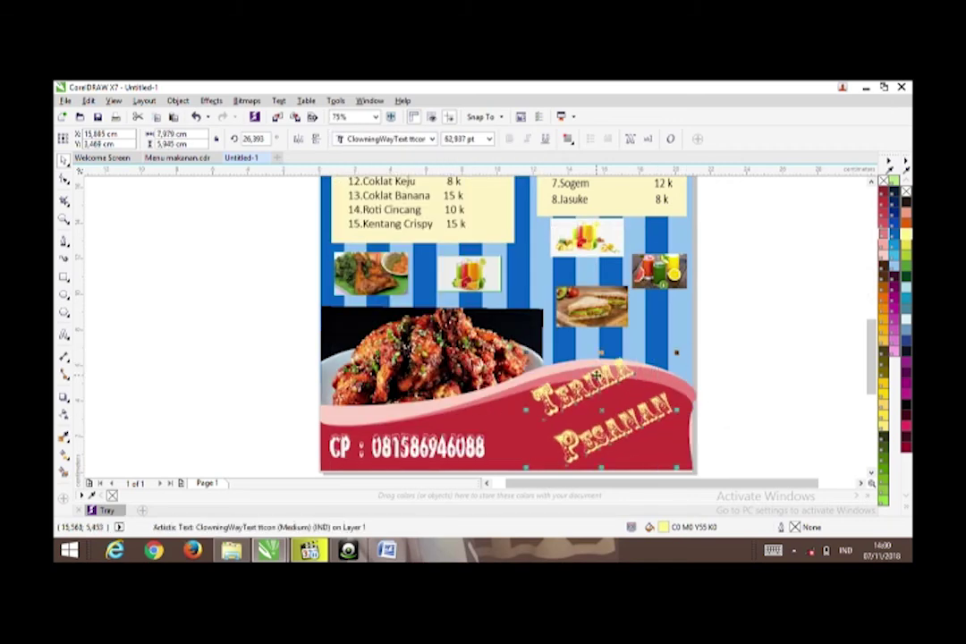
Step: Try the Edwardian Script ITC and Eras Bold ITC fonts on the "Terima Pesanan" text and scale it to about 43.8 pt
click(431, 140)
scroll(420, 349, down, 5)
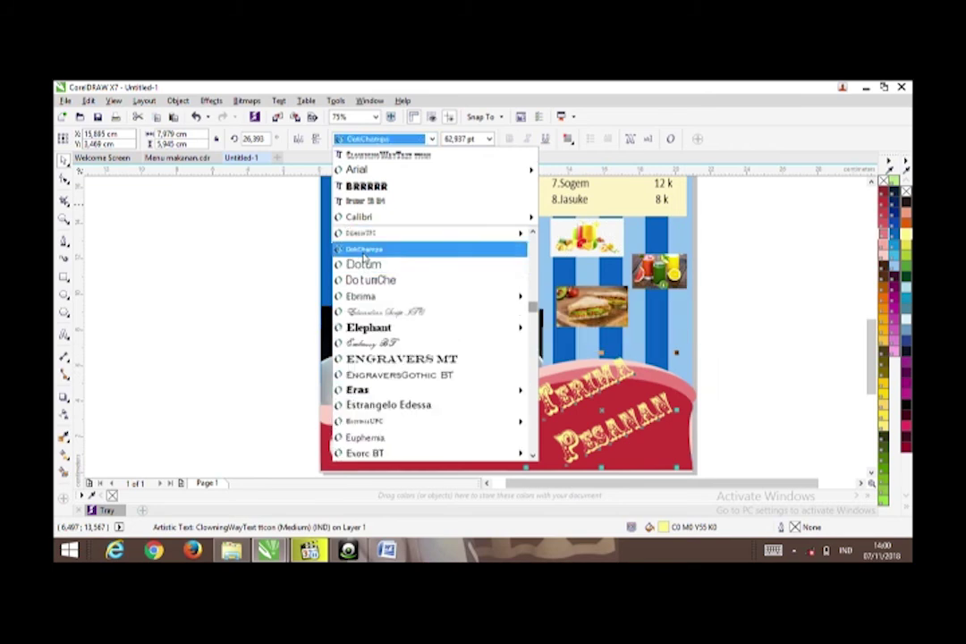
click(380, 313)
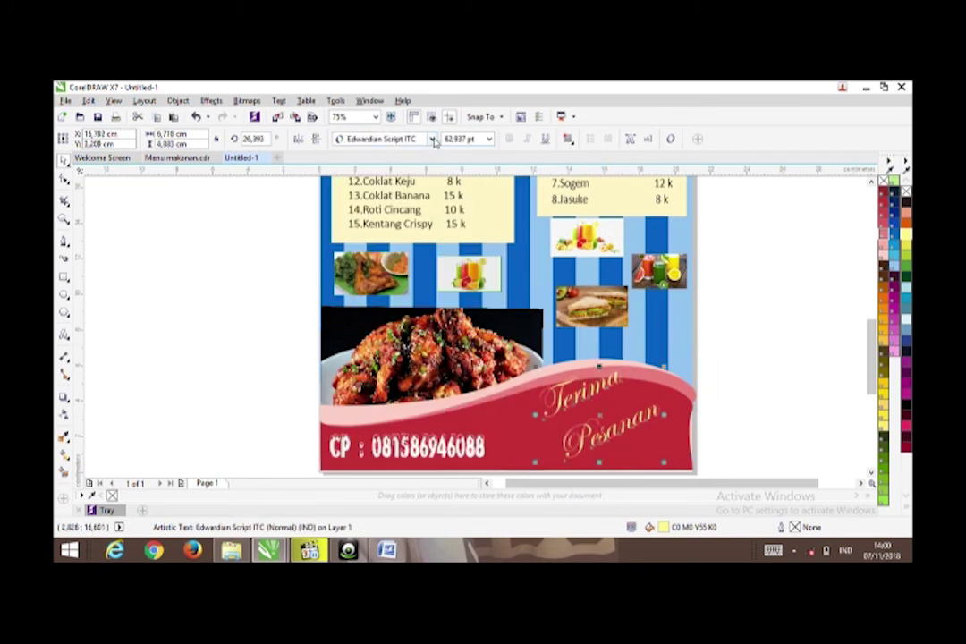
click(432, 139)
mouse_move(362, 390)
click(610, 388)
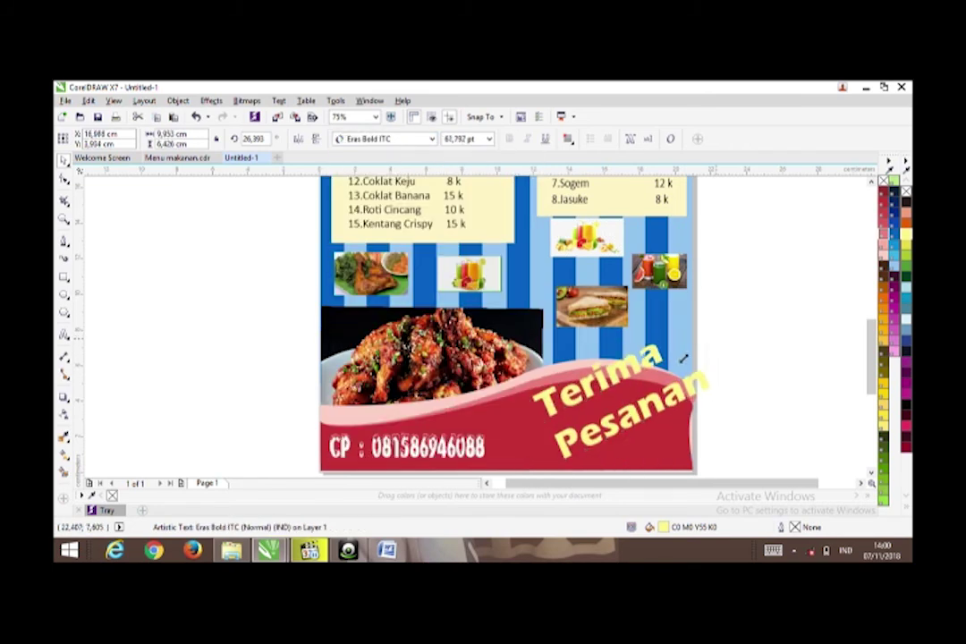
drag(682, 358, 653, 379)
Step: Set the "Terima Pesanan" text to Goudy Stout and scale and position it to fit the right part of the red wave
click(431, 140)
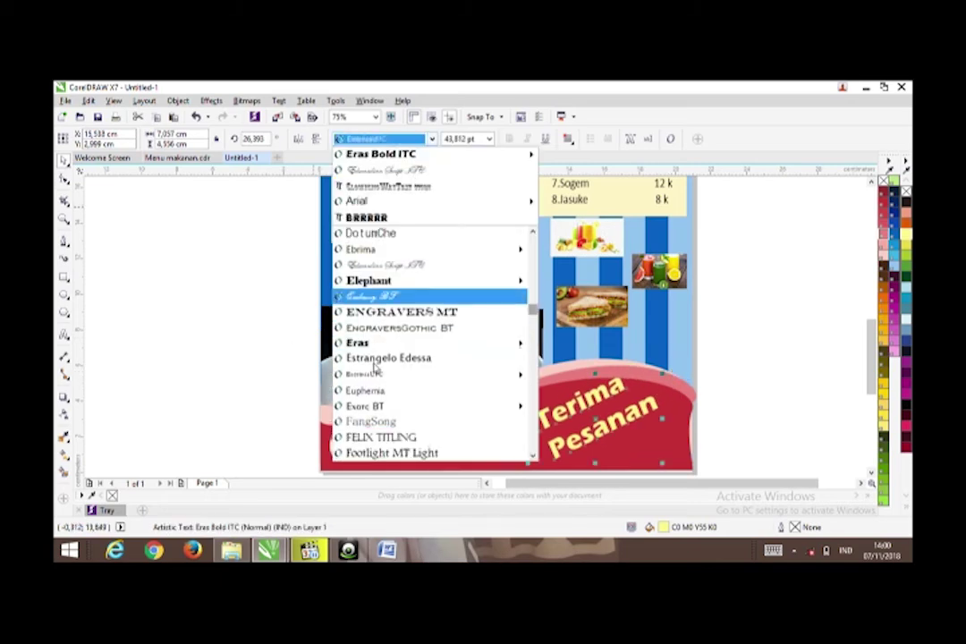
scroll(375, 371, down, 5)
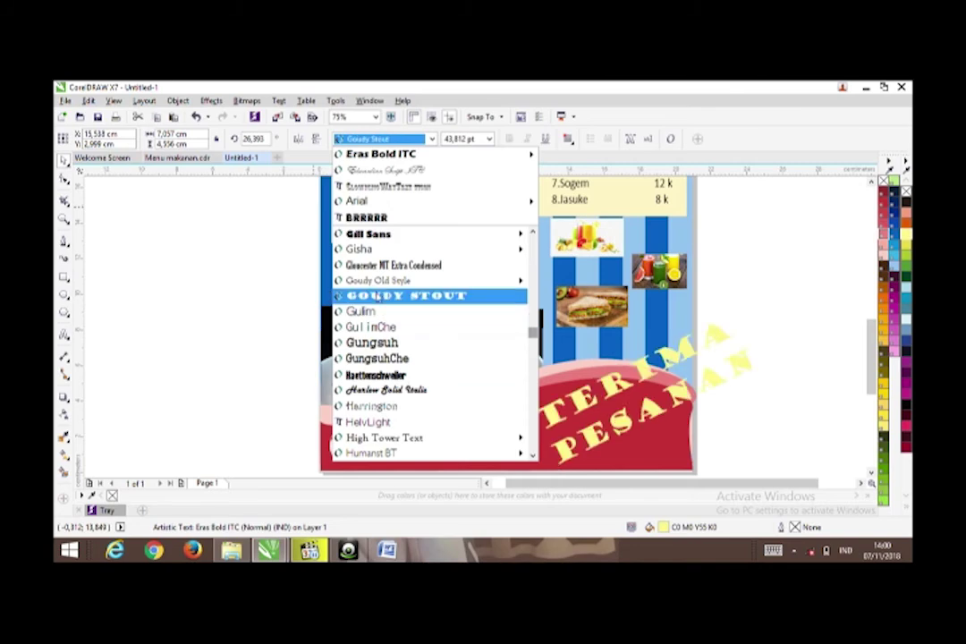
click(375, 295)
drag(756, 324, 675, 369)
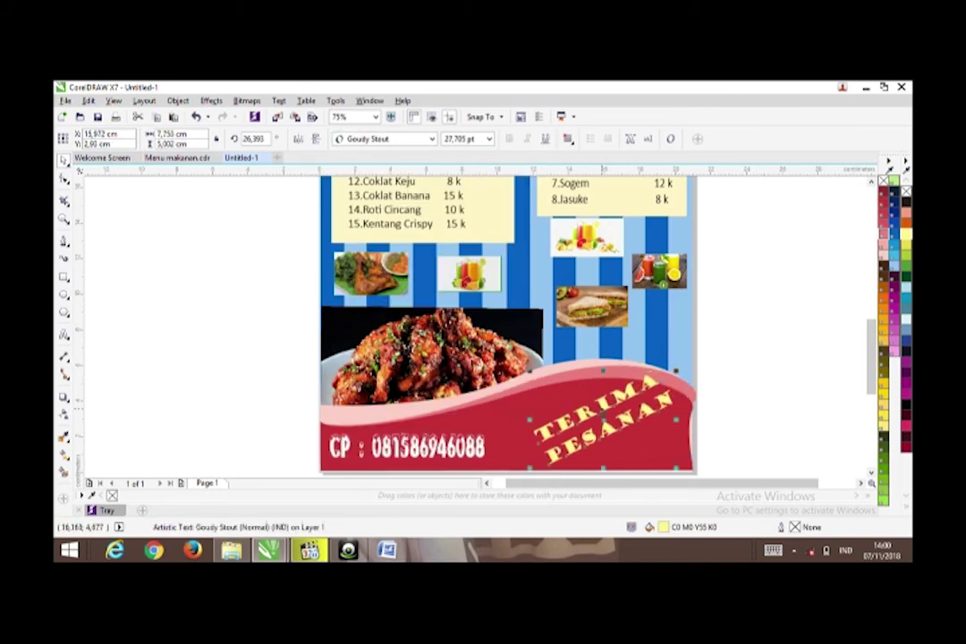
drag(611, 416, 608, 408)
mouse_move(670, 357)
mouse_down()
mouse_move(696, 348)
mouse_move(686, 349)
mouse_up()
click(279, 362)
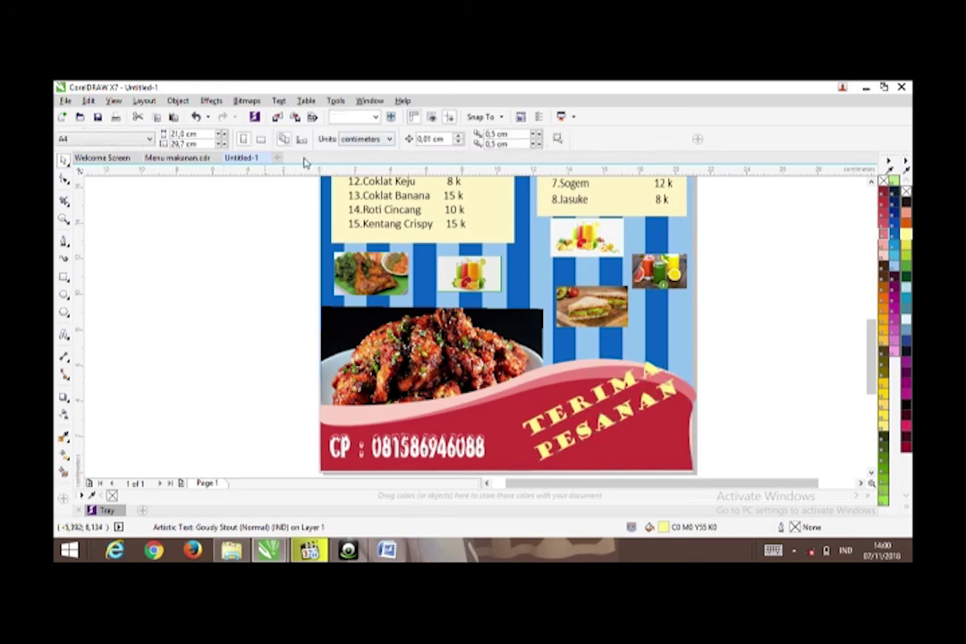
Step: Save the drawing as "Daftar Menu Makanan" in CDR format in the tugas produktif > Percetakan > Dikumpulkan folder on drive F
click(376, 116)
click(344, 136)
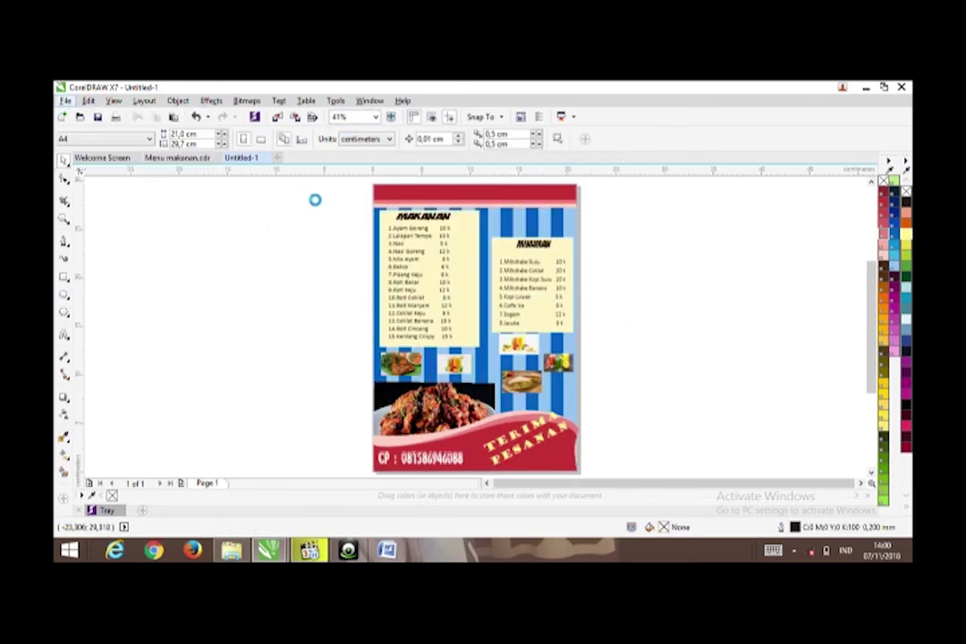
key(ctrl+s)
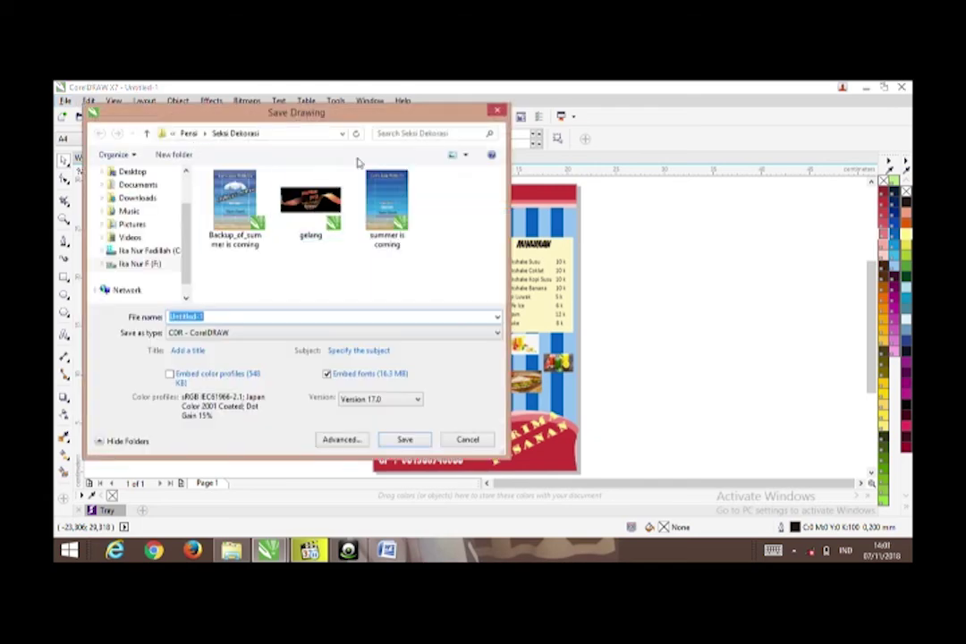
click(136, 264)
scroll(490, 205, down, 5)
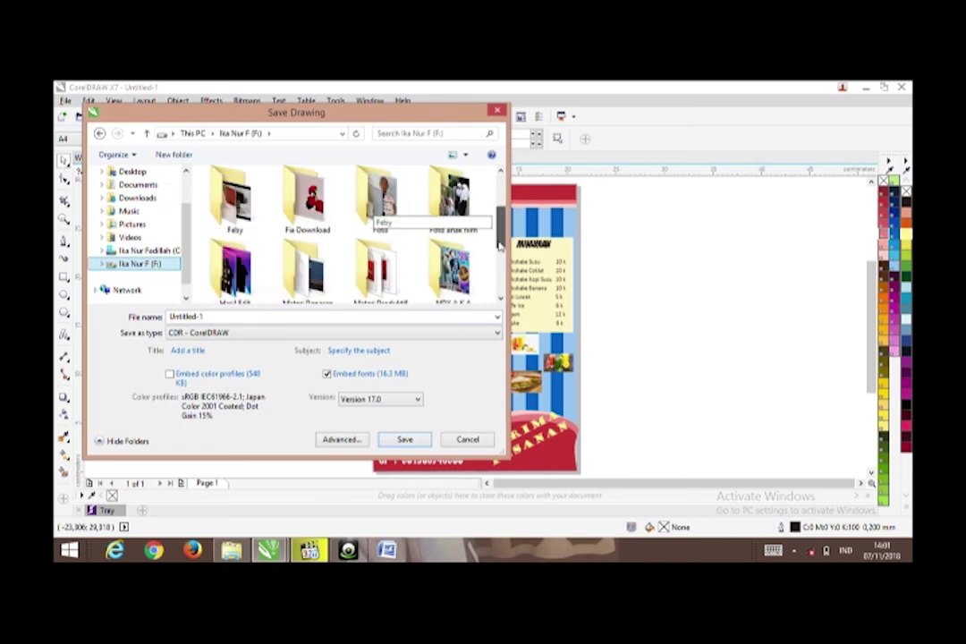
double_click(379, 265)
double_click(252, 270)
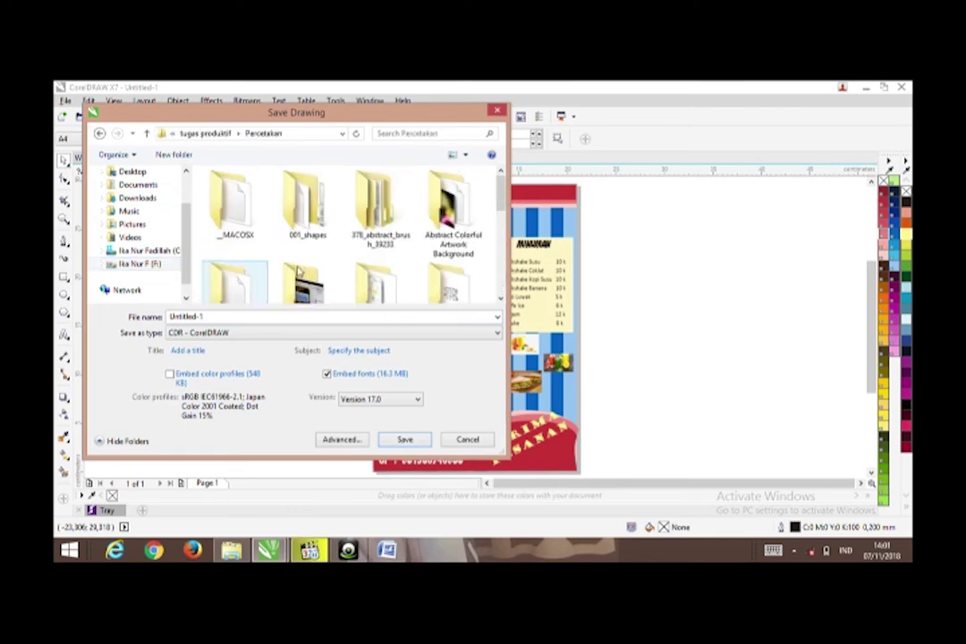
click(209, 318)
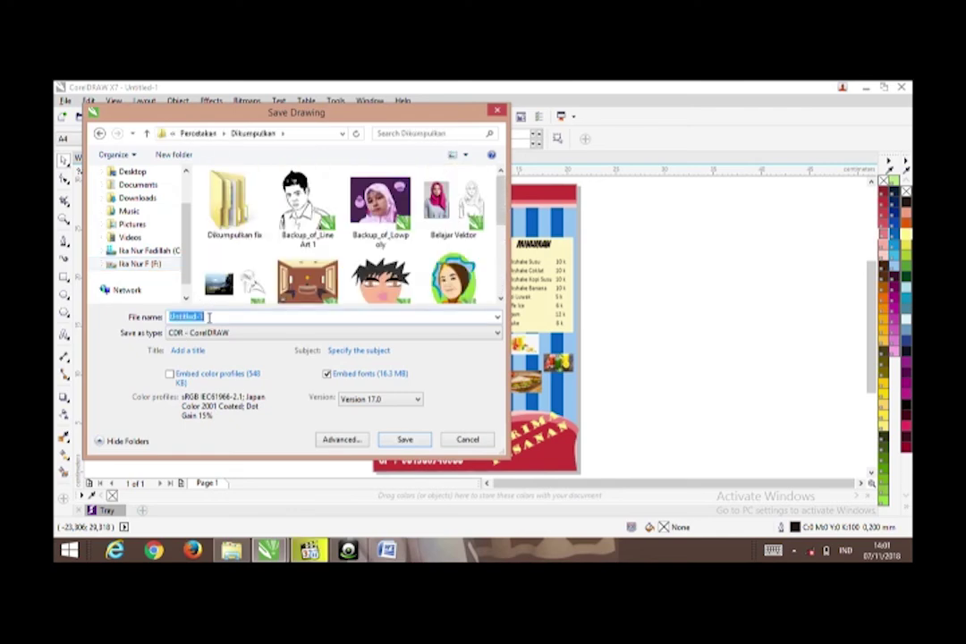
text(Daftar Menu Makanan)
click(399, 439)
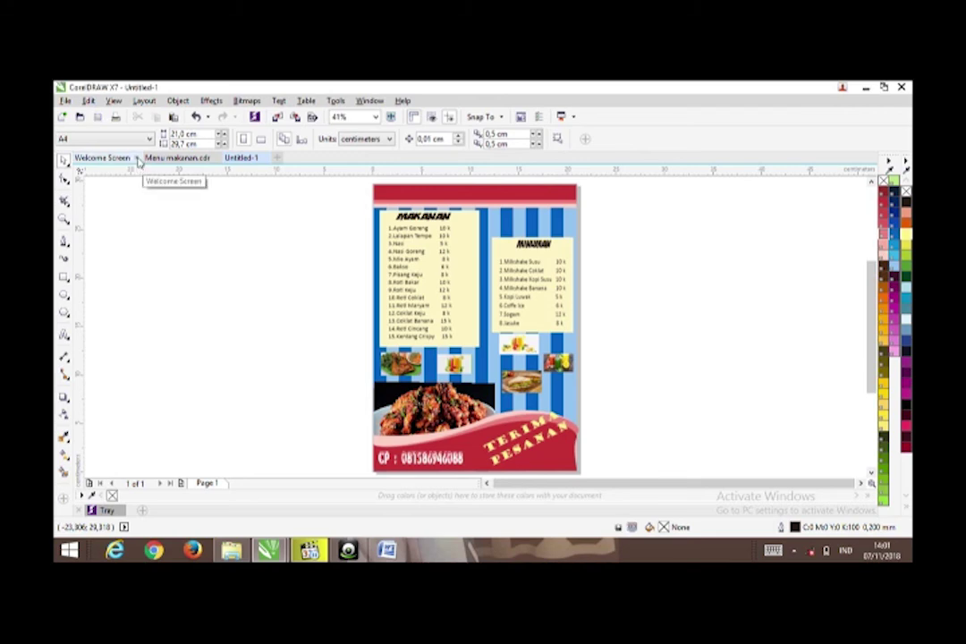
click(65, 102)
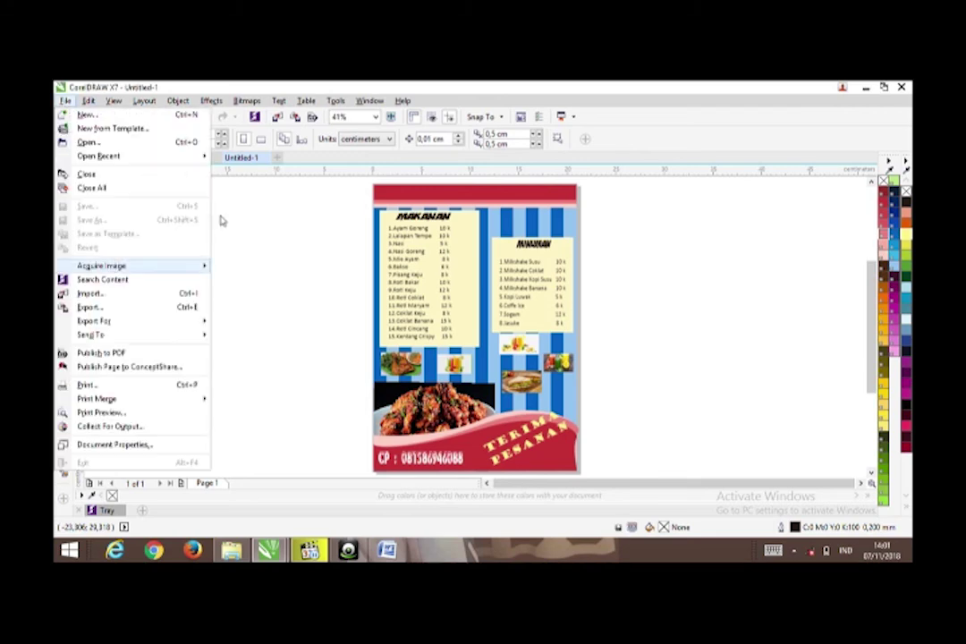
click(272, 228)
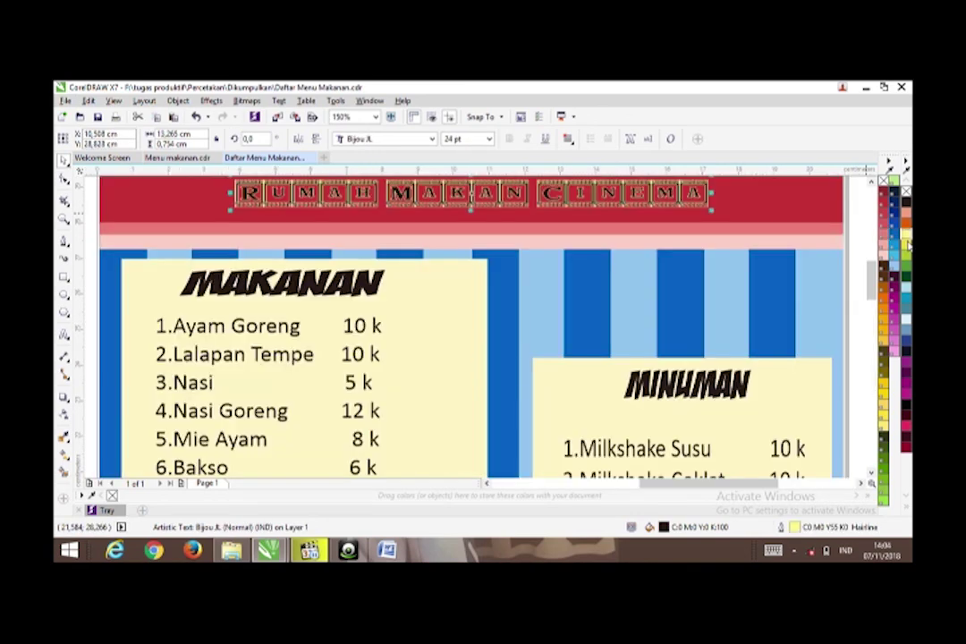
Step: Change the fill colour of the "Rumah Makan Cinema" title in the red header band
click(907, 242)
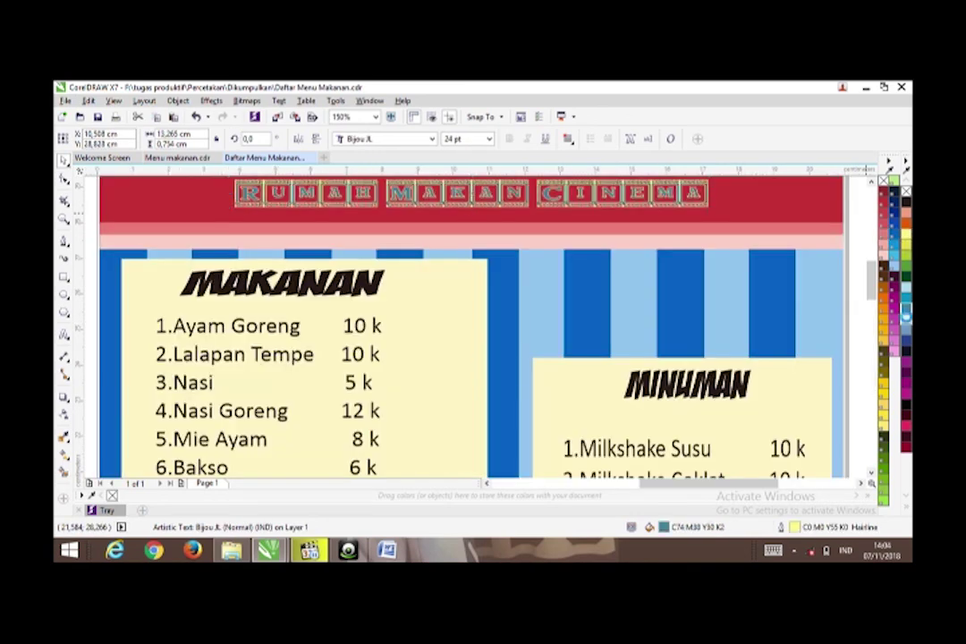
click(376, 119)
click(352, 140)
Step: Delete the large script wordmark lying outside the page beside the menu
click(342, 392)
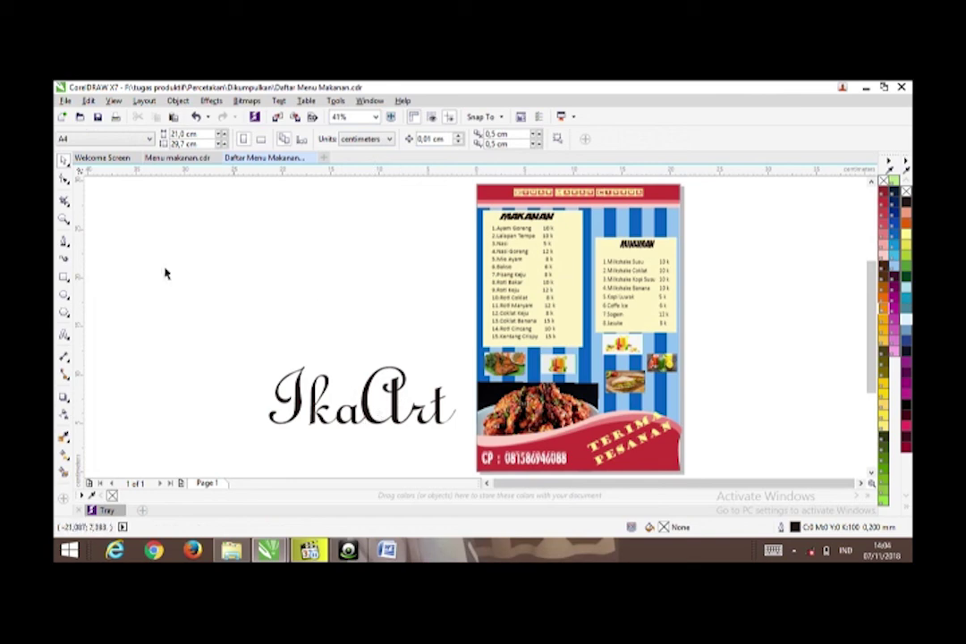
click(401, 407)
key(Delete)
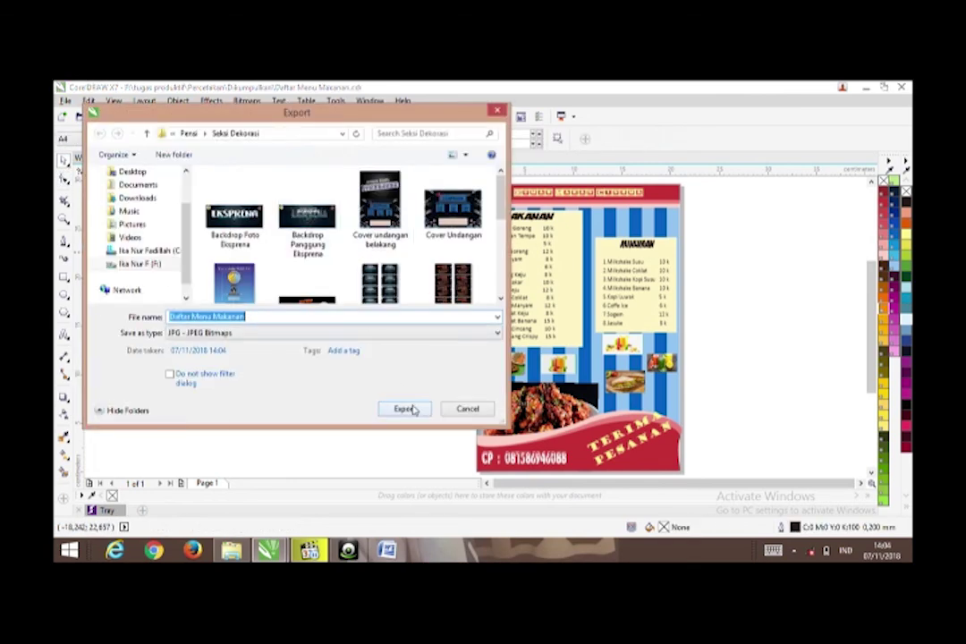
Step: Export the menu as a JPEG named "235012-P308H6-743" to the Percetakan > Dikumpulkan folder, using CMYK color and 100% quality
click(146, 134)
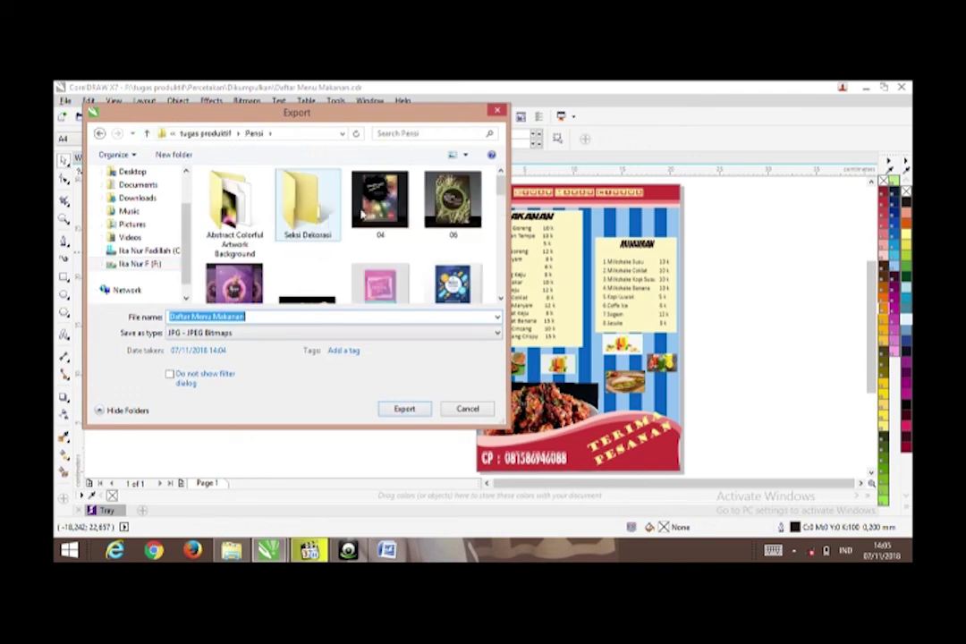
click(380, 283)
click(146, 133)
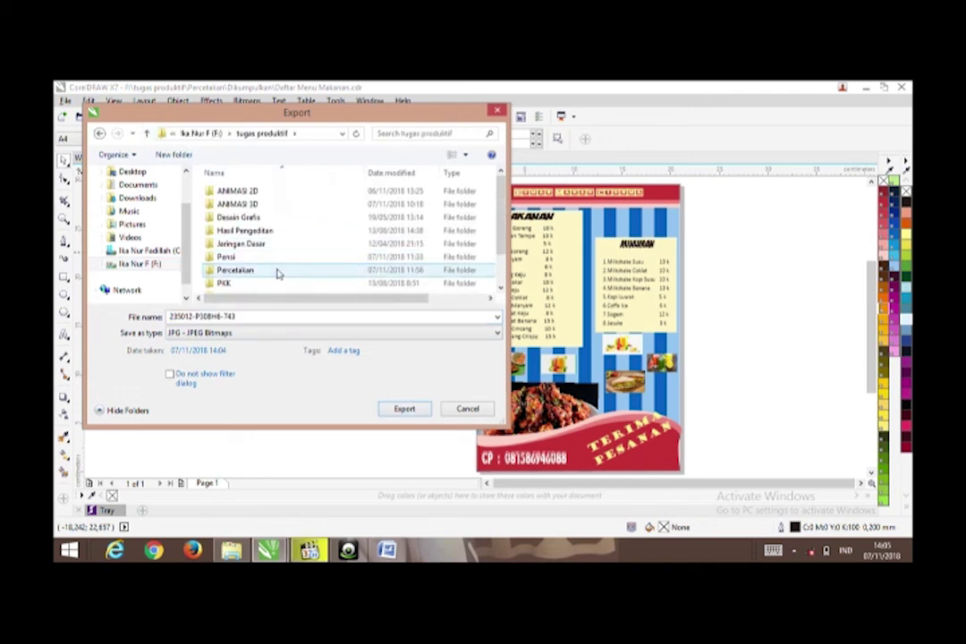
double_click(276, 271)
scroll(399, 268, down, 3)
double_click(380, 235)
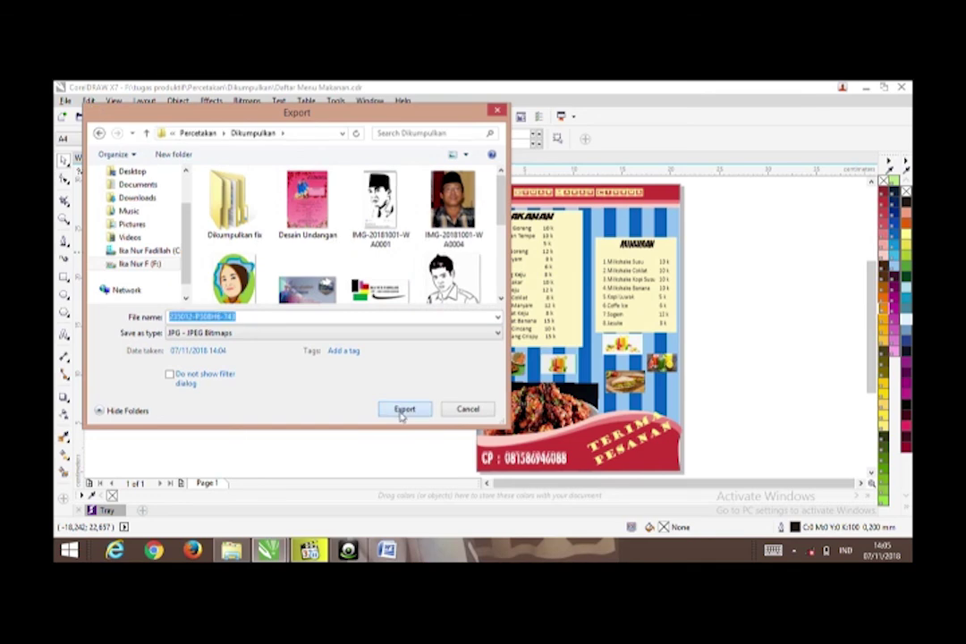
click(403, 410)
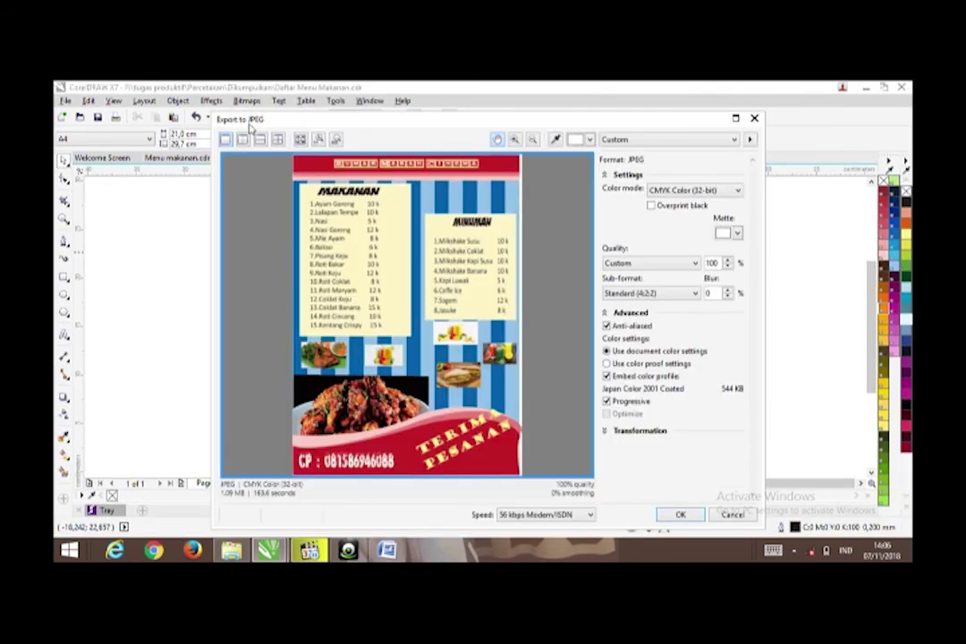
click(679, 515)
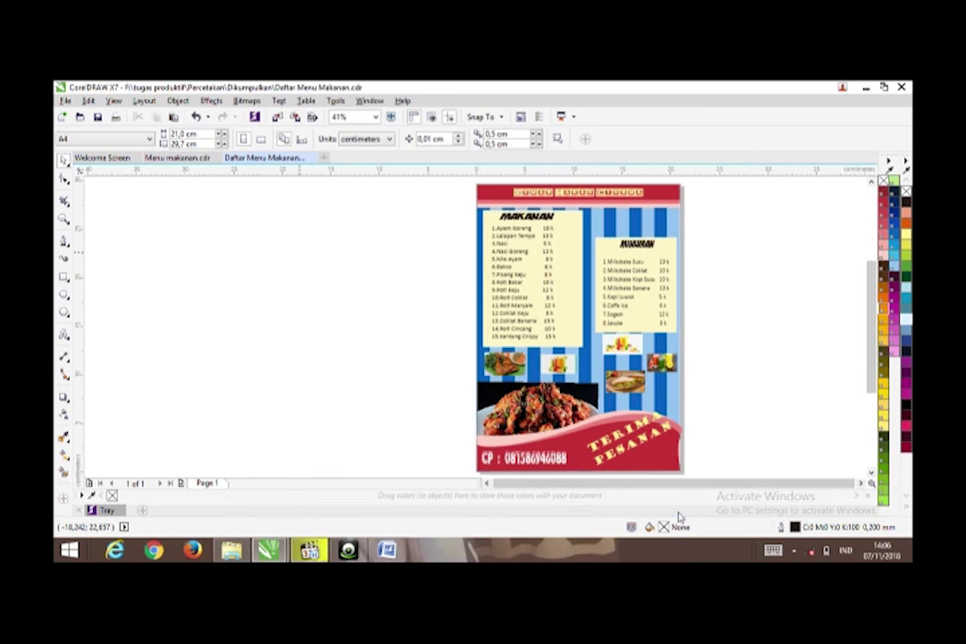
Step: Switch to File Explorer, open the Dikumpulkan folder and rename the exported menu image "Daftar Menu Makanan"
click(232, 550)
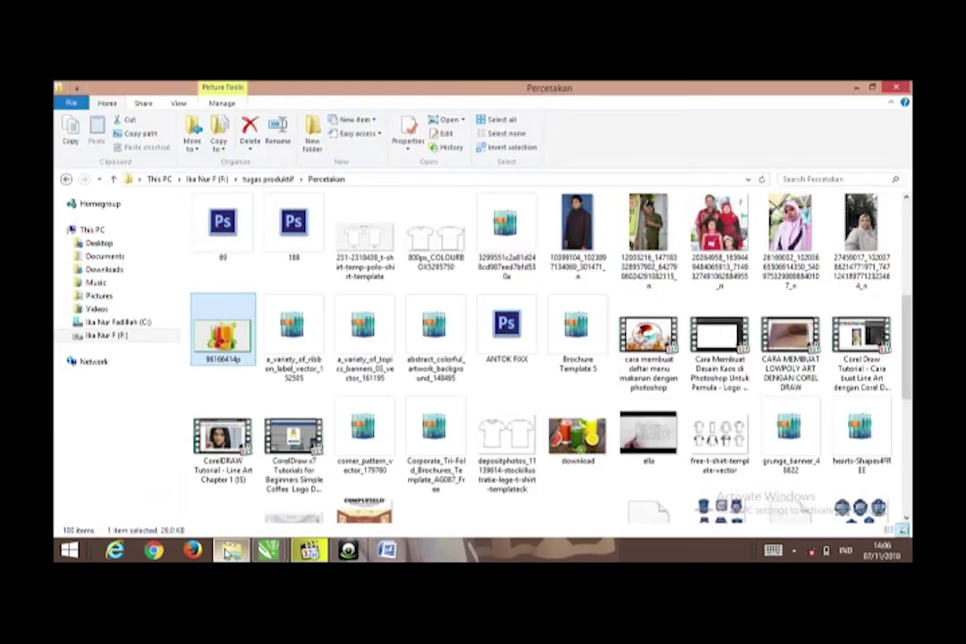
scroll(250, 286, up, 5)
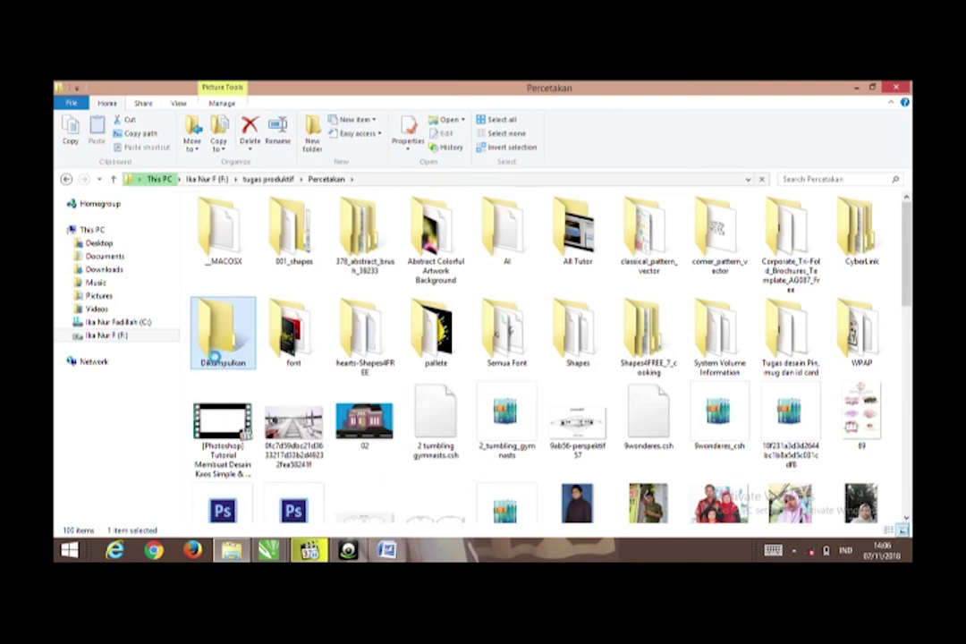
double_click(219, 353)
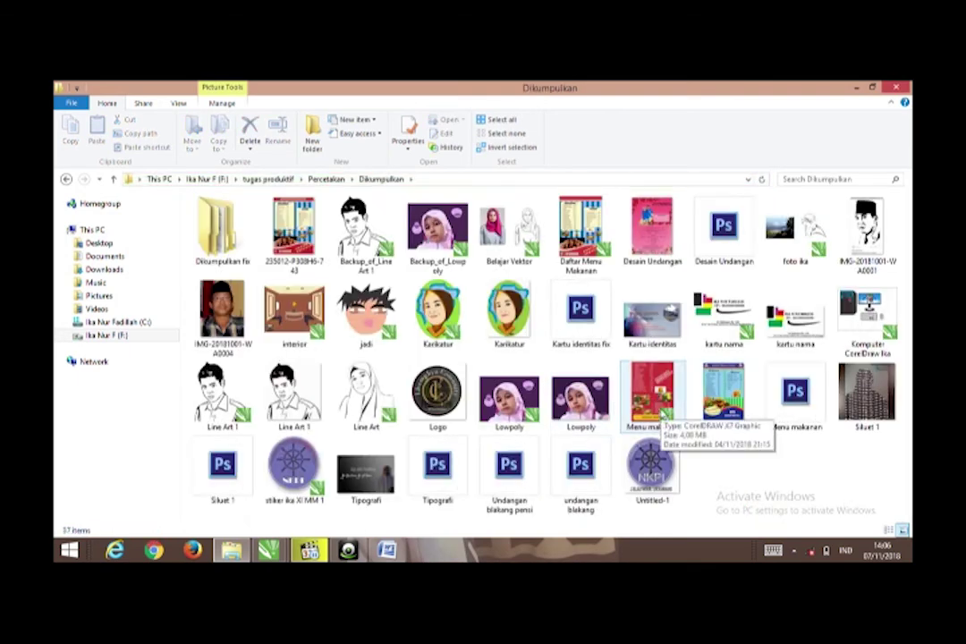
click(304, 228)
key(F2)
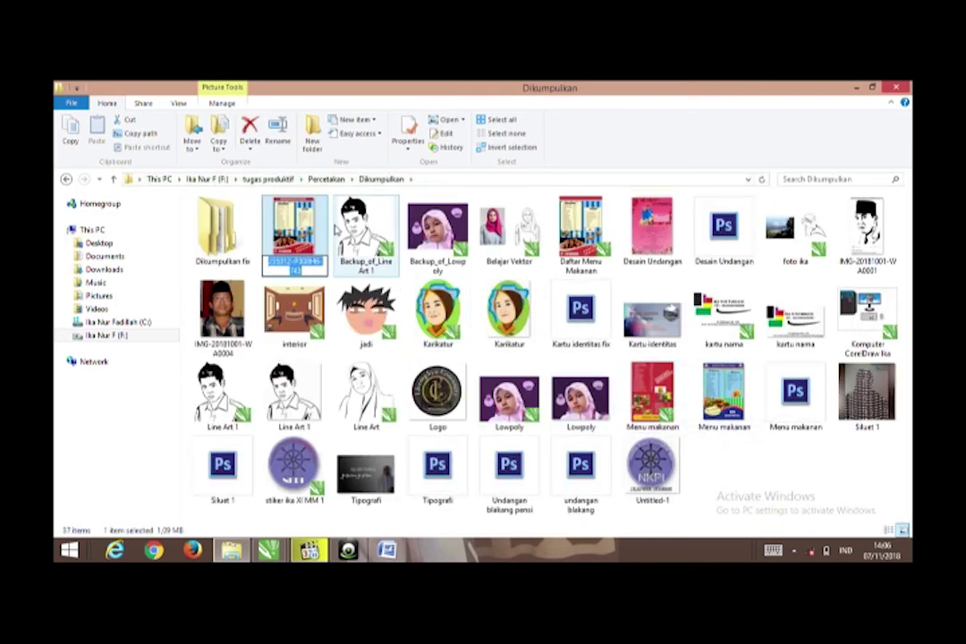
text(Daftar)
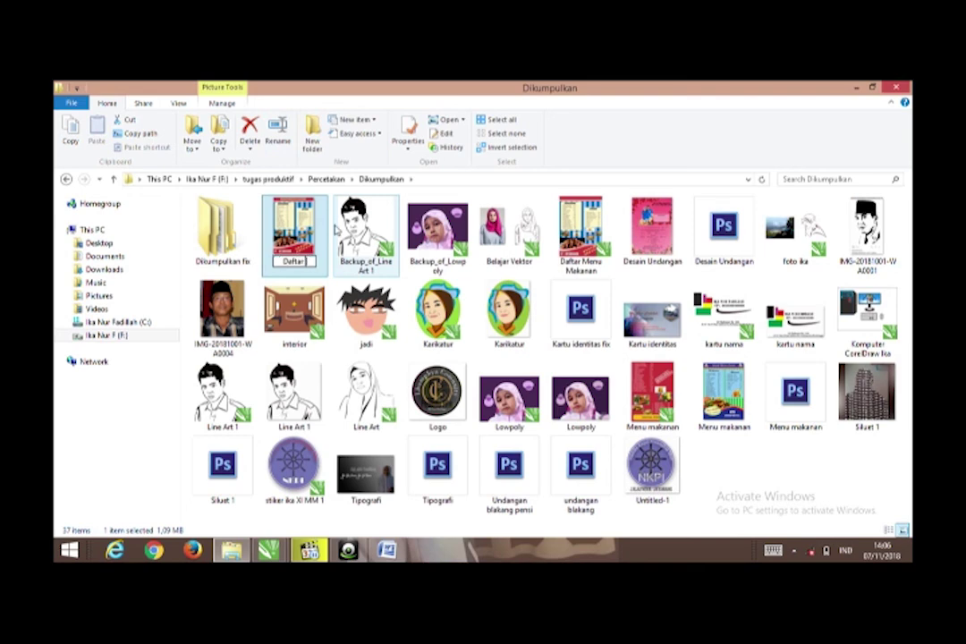
text( Menu Makanan)
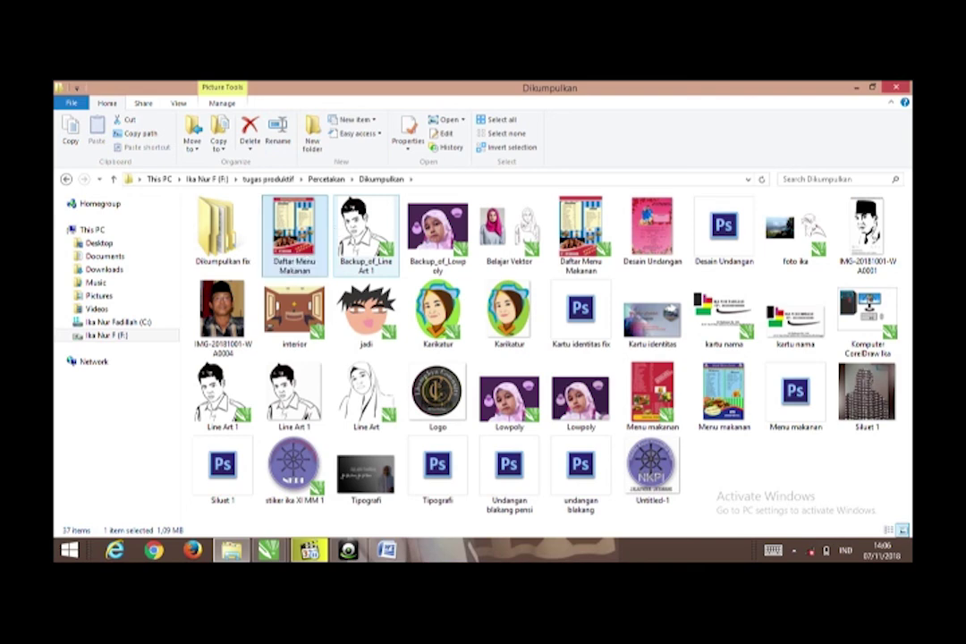
key(Return)
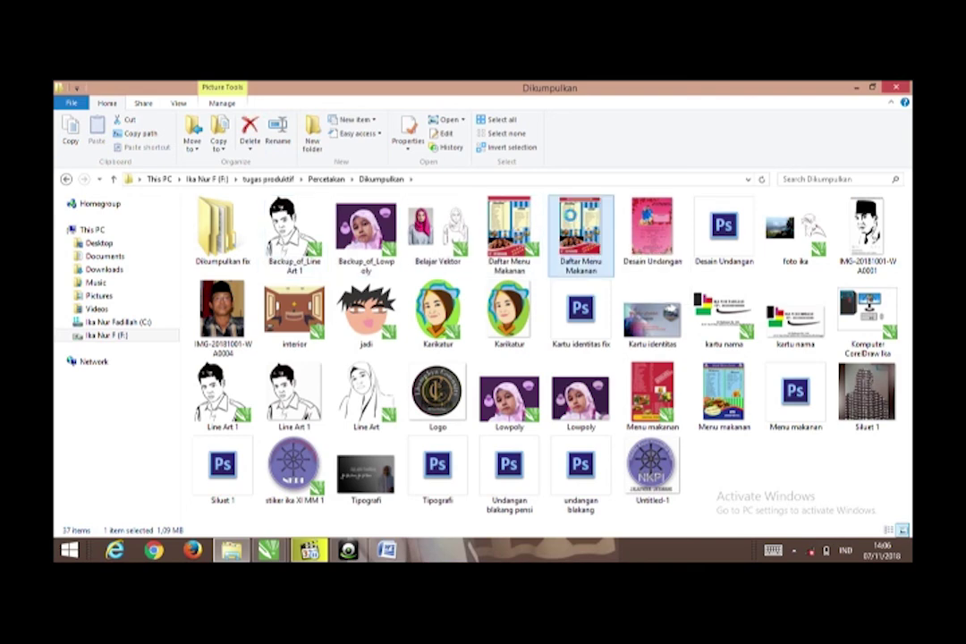
Step: Open the "Daftar Menu Makanan" image in Windows Photo Viewer and examine its title, price panels, photos and footer text up close
double_click(577, 228)
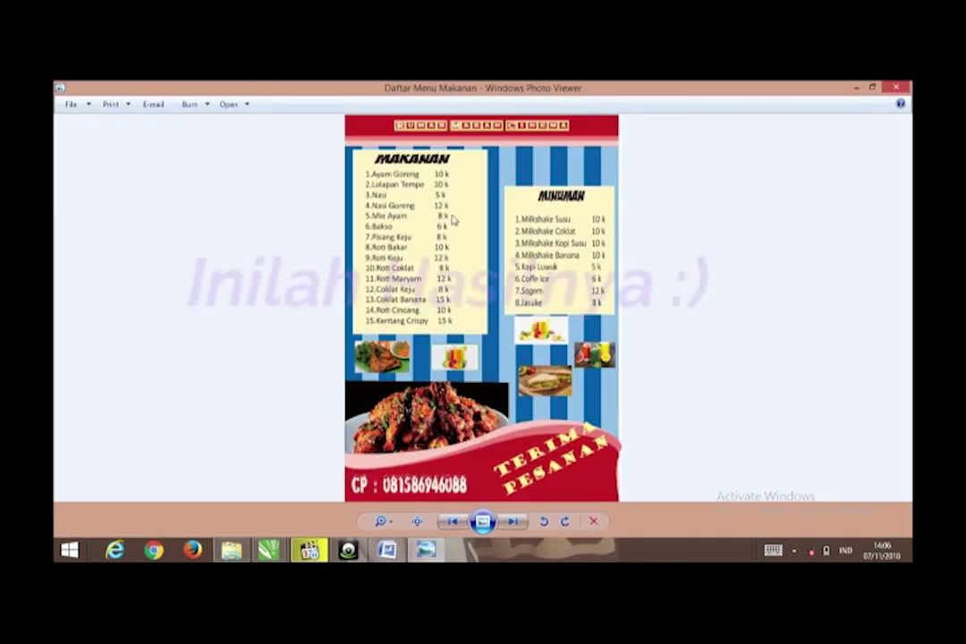
scroll(452, 219, up, 2)
scroll(444, 268, down, 2)
scroll(451, 358, up, 2)
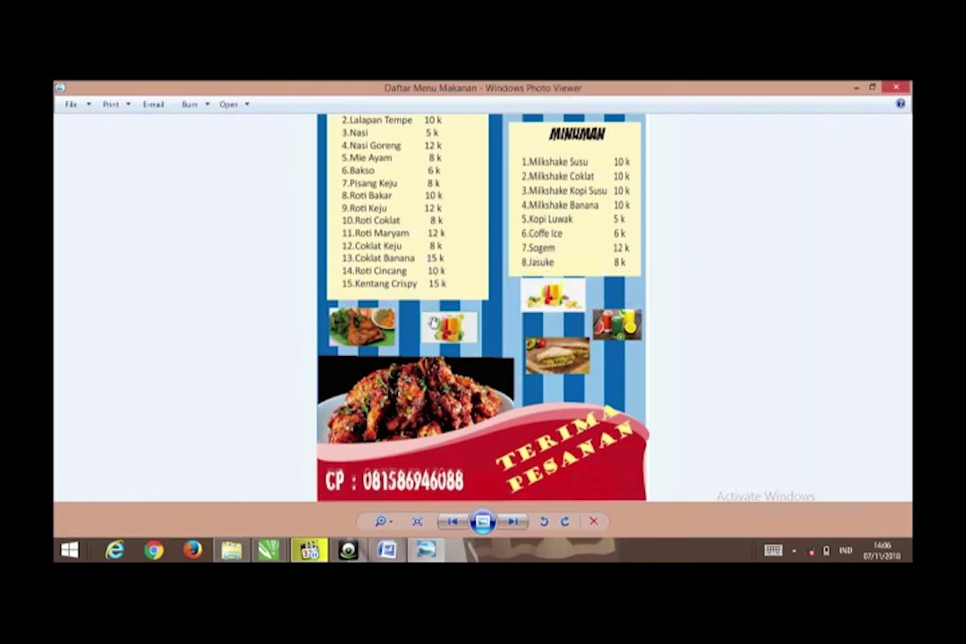
scroll(433, 322, down, 2)
scroll(392, 111, up, 2)
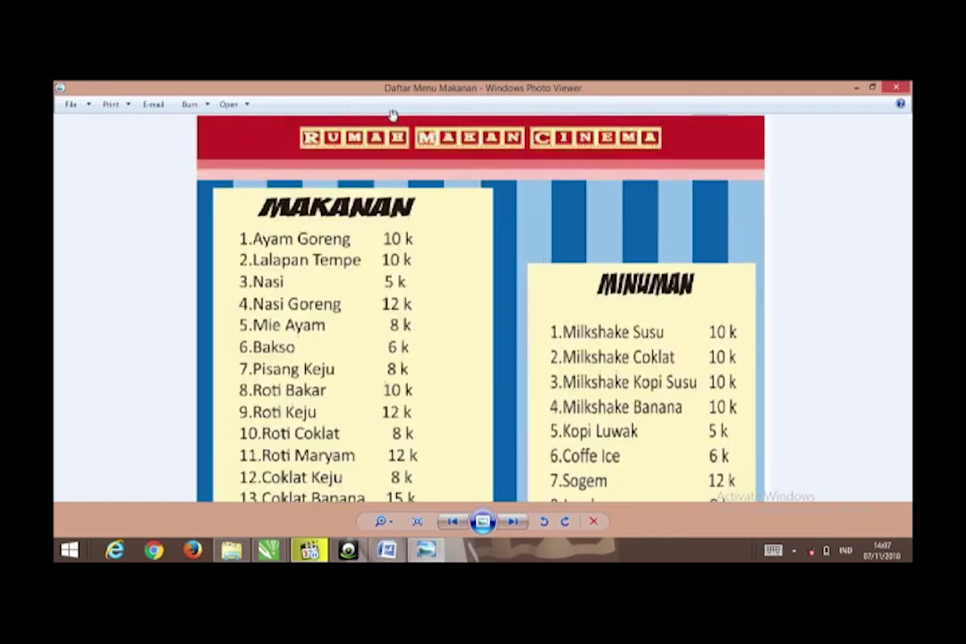